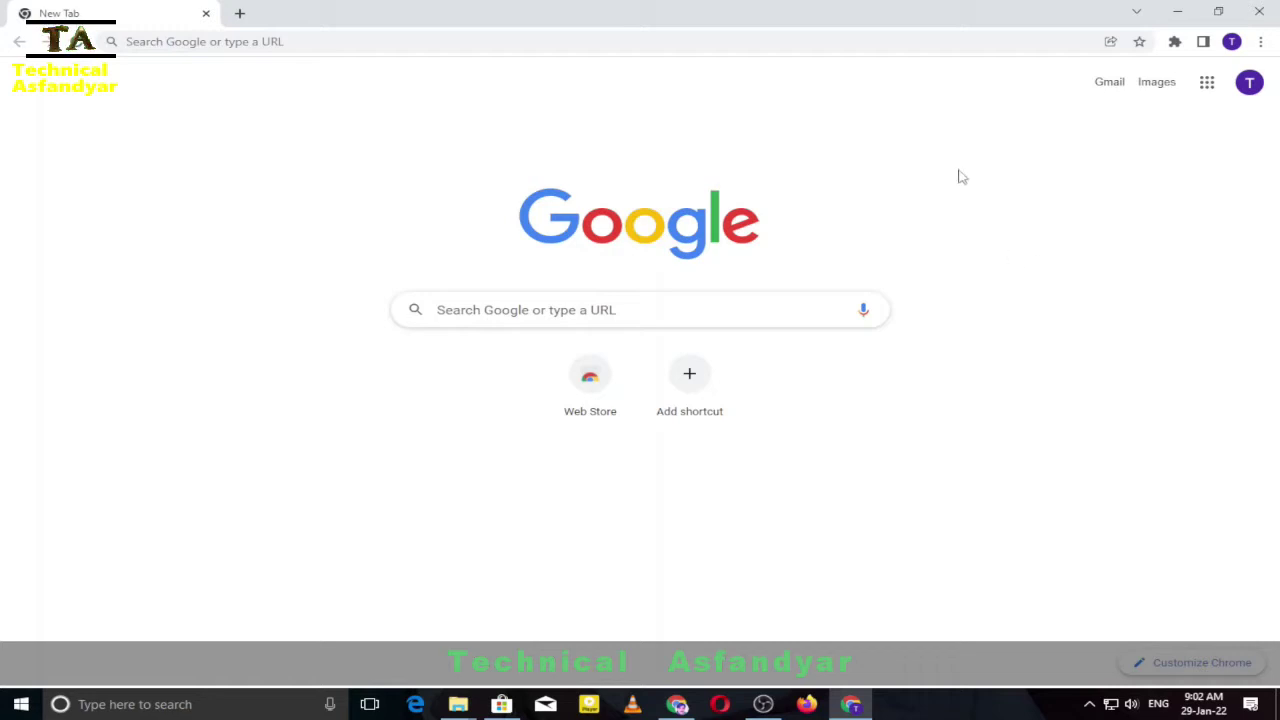
- Check Chrome's browser profile menu and the Google account popup, then close both
left_click(1233, 43)
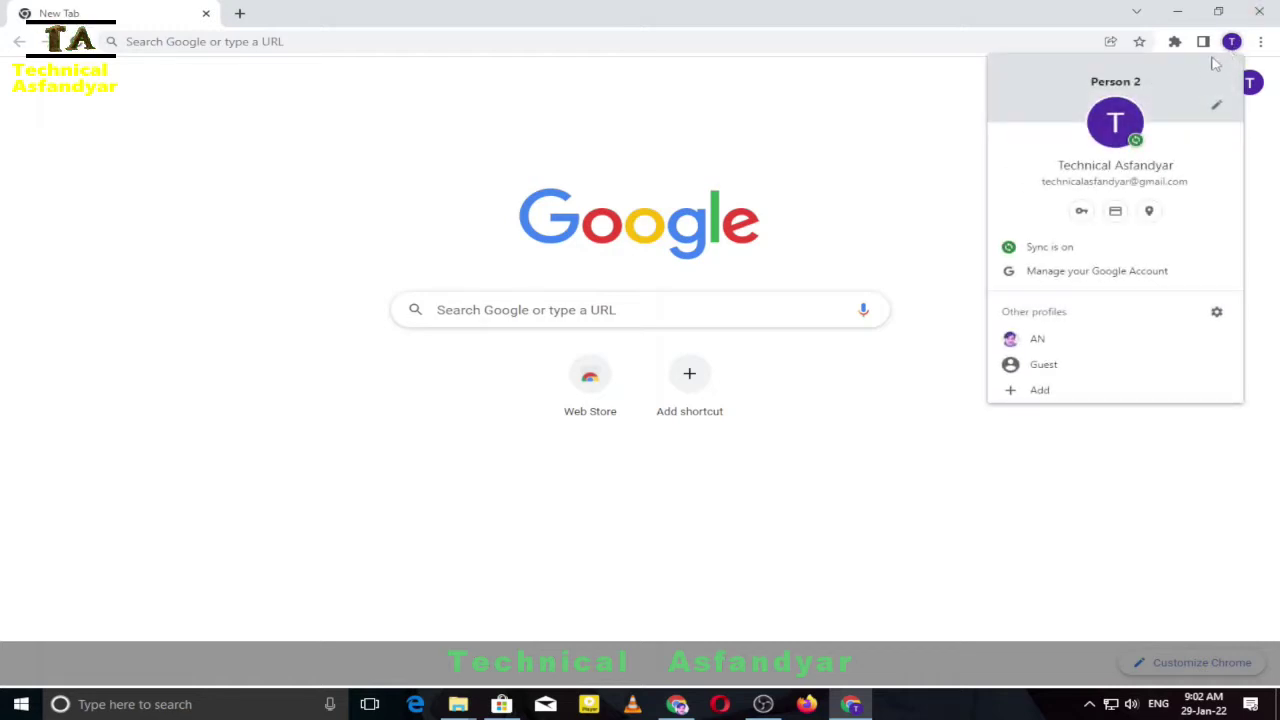
left_click(882, 195)
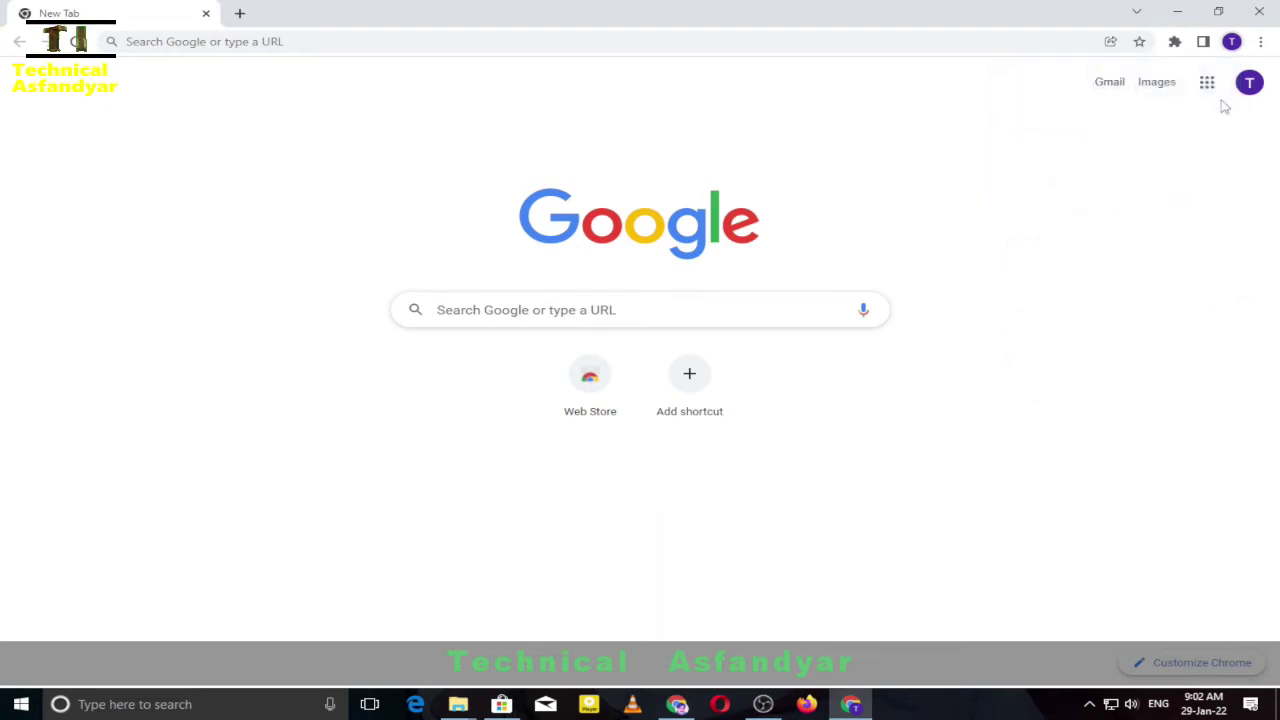
left_click(1250, 86)
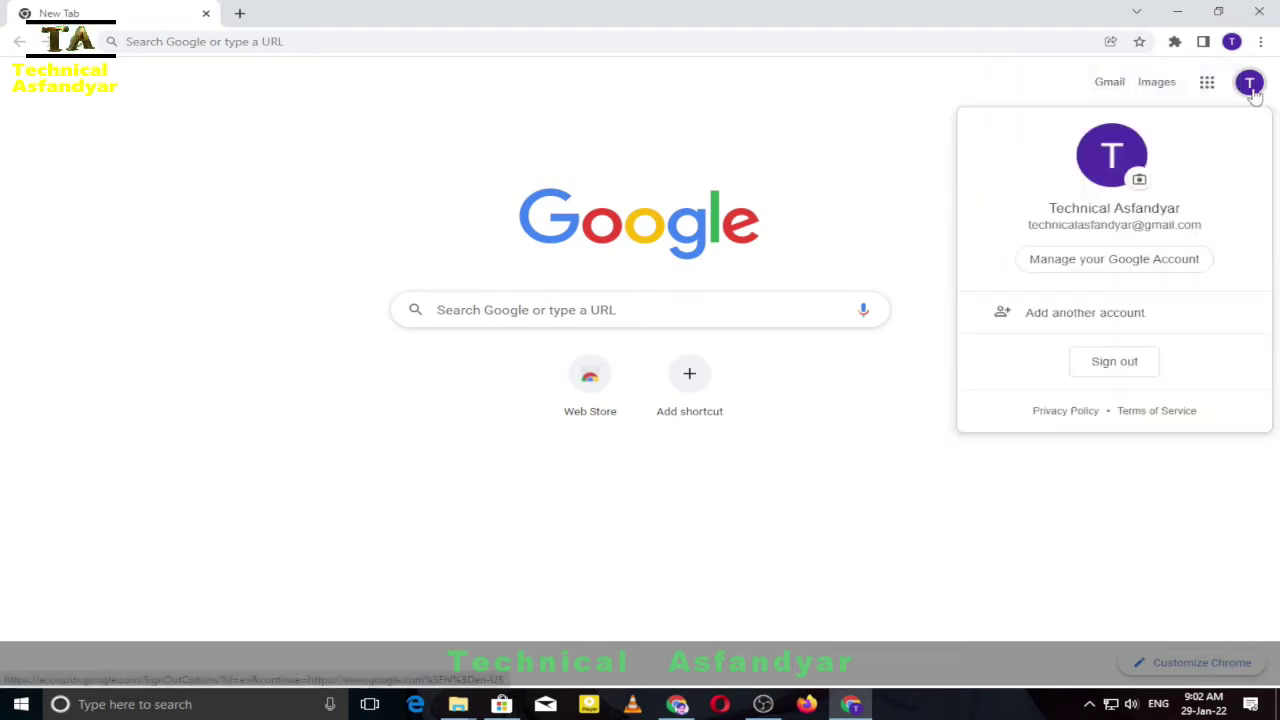
left_click(862, 132)
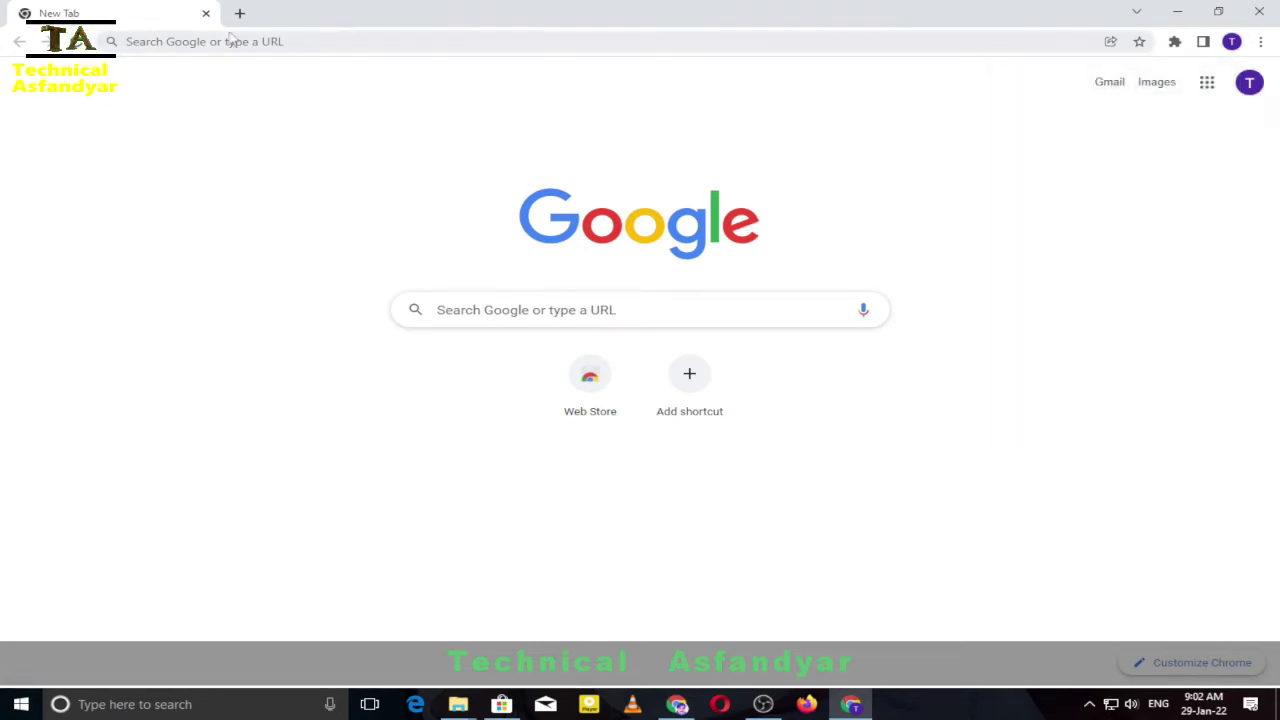
- Search for youtube in Chrome, open the YouTube site, then switch to Opera
left_click(329, 42)
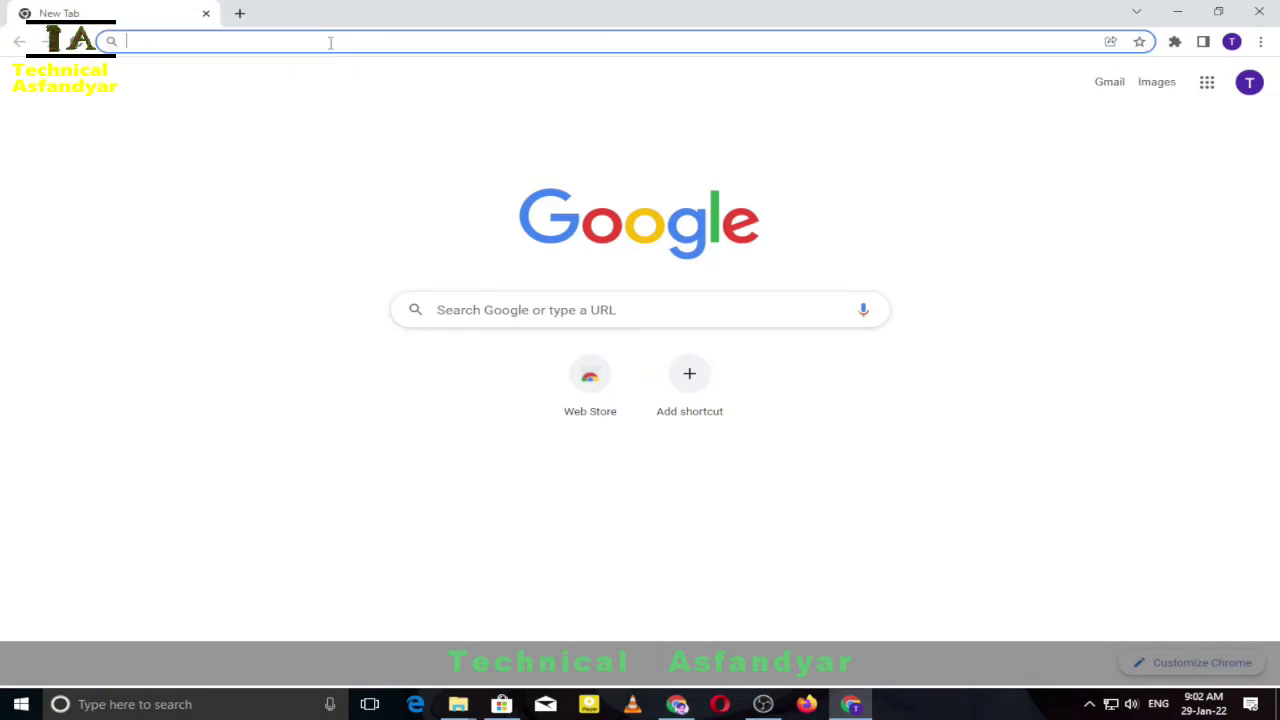
type("youtu")
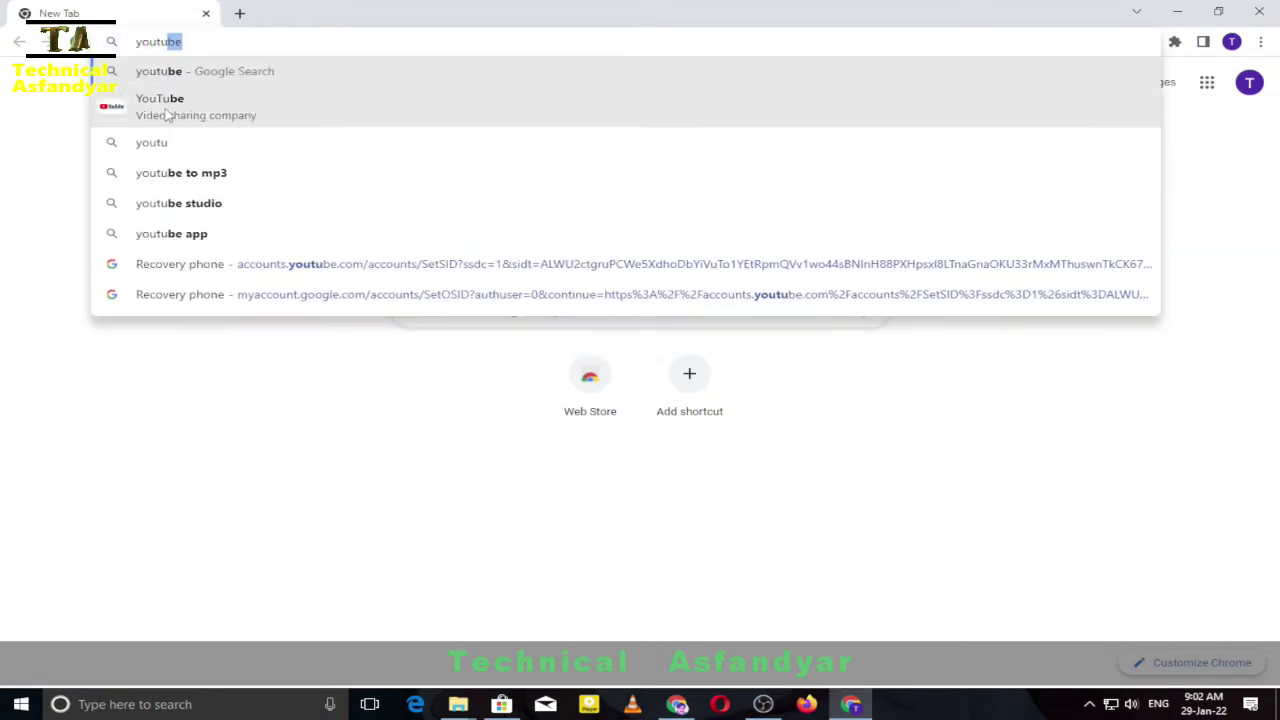
key("Return")
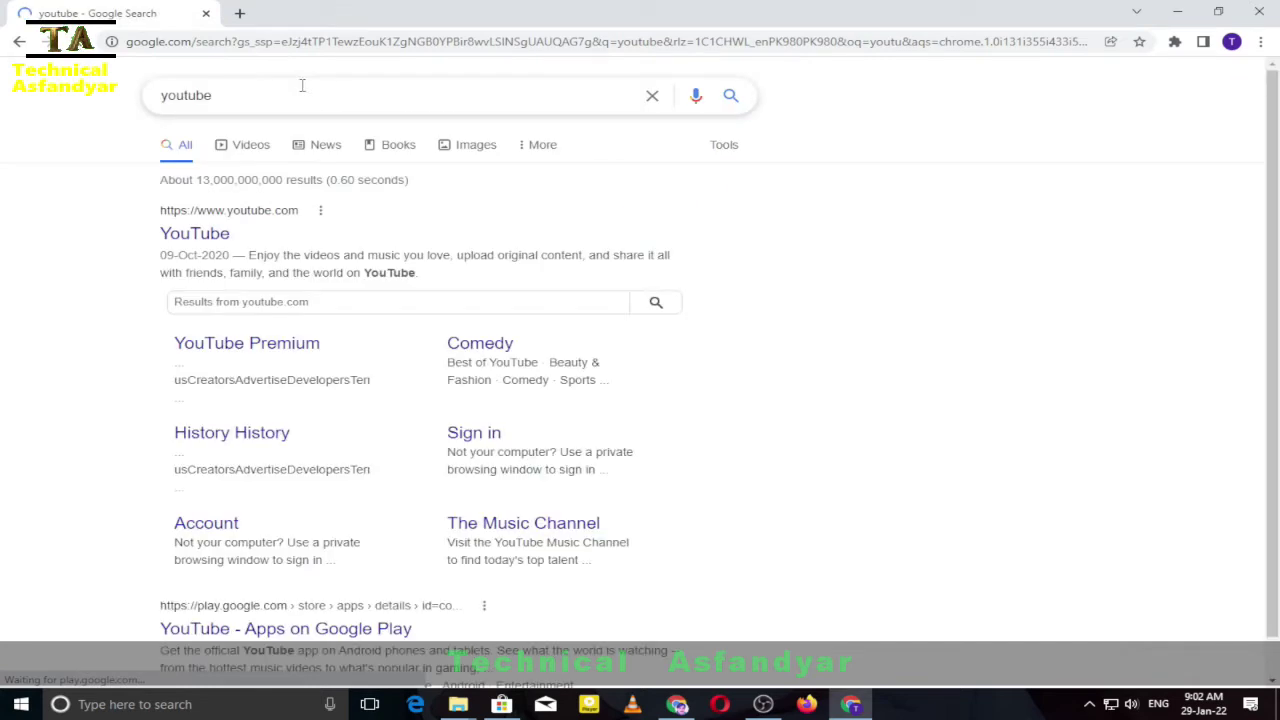
left_click(185, 232)
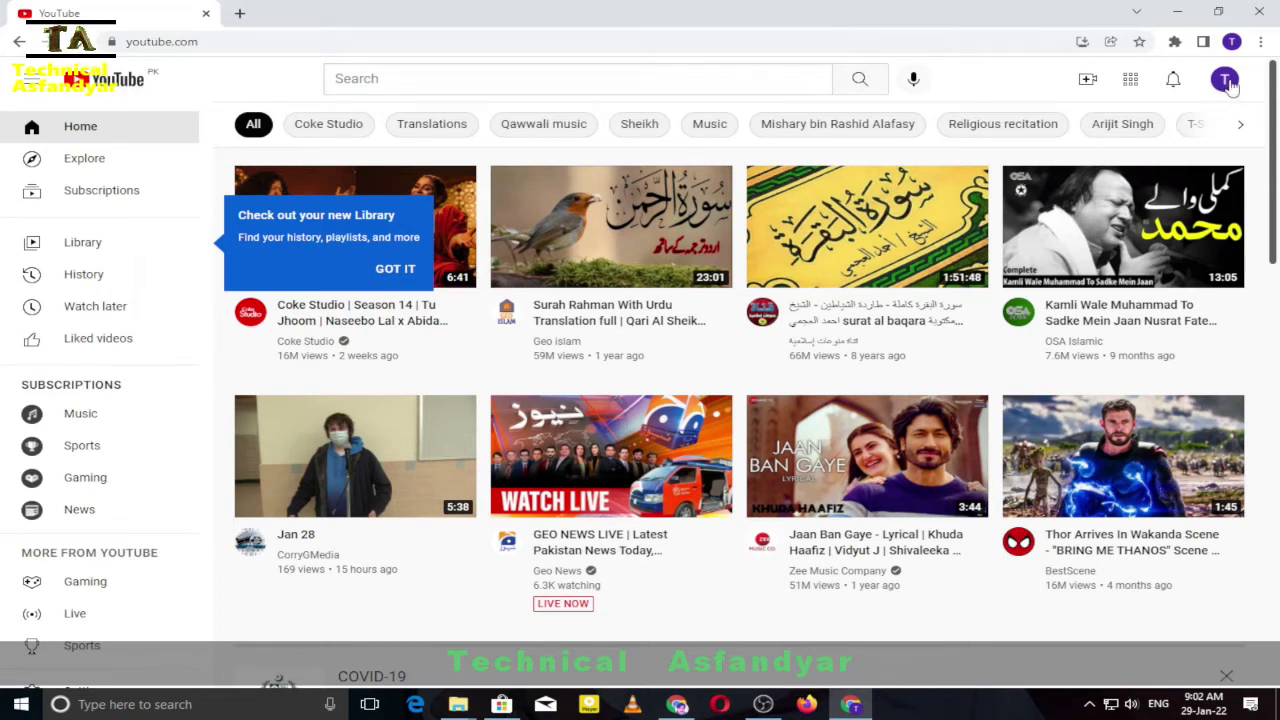
left_click(720, 704)
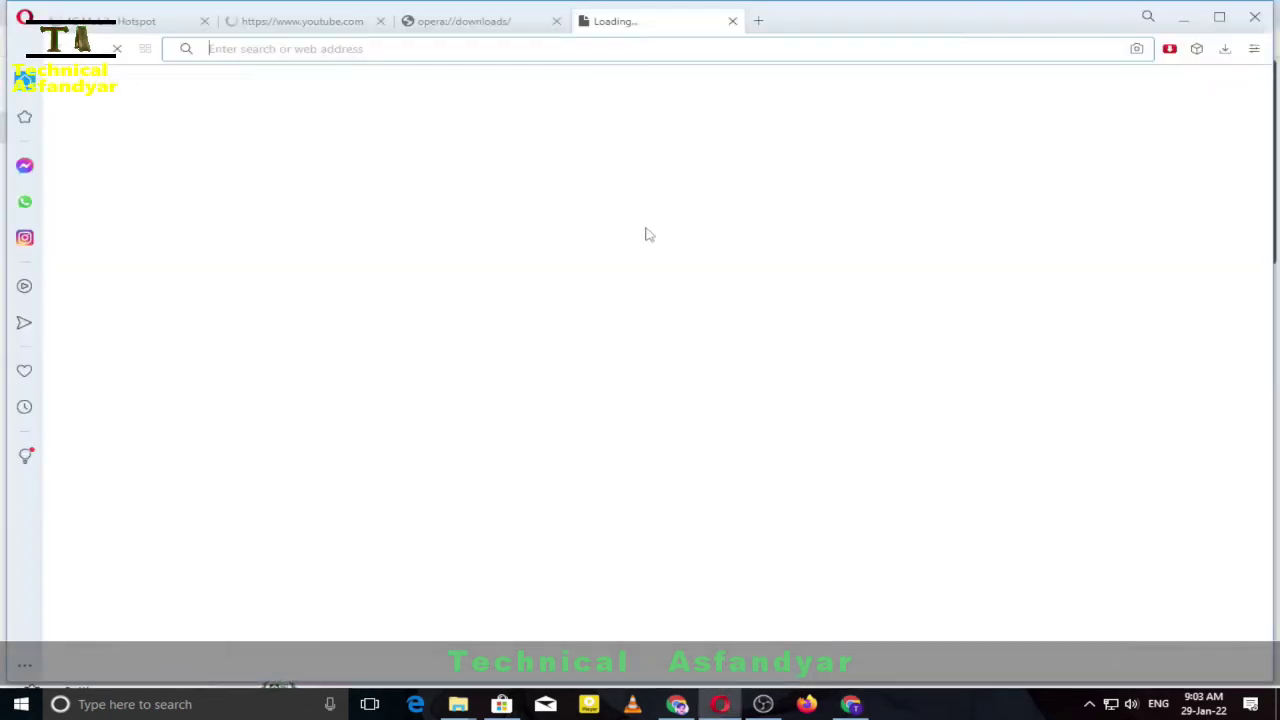
- Close Opera's Speed Dial tab and start YouTube sign-in with a different Google account
left_click(312, 22)
left_click(732, 21)
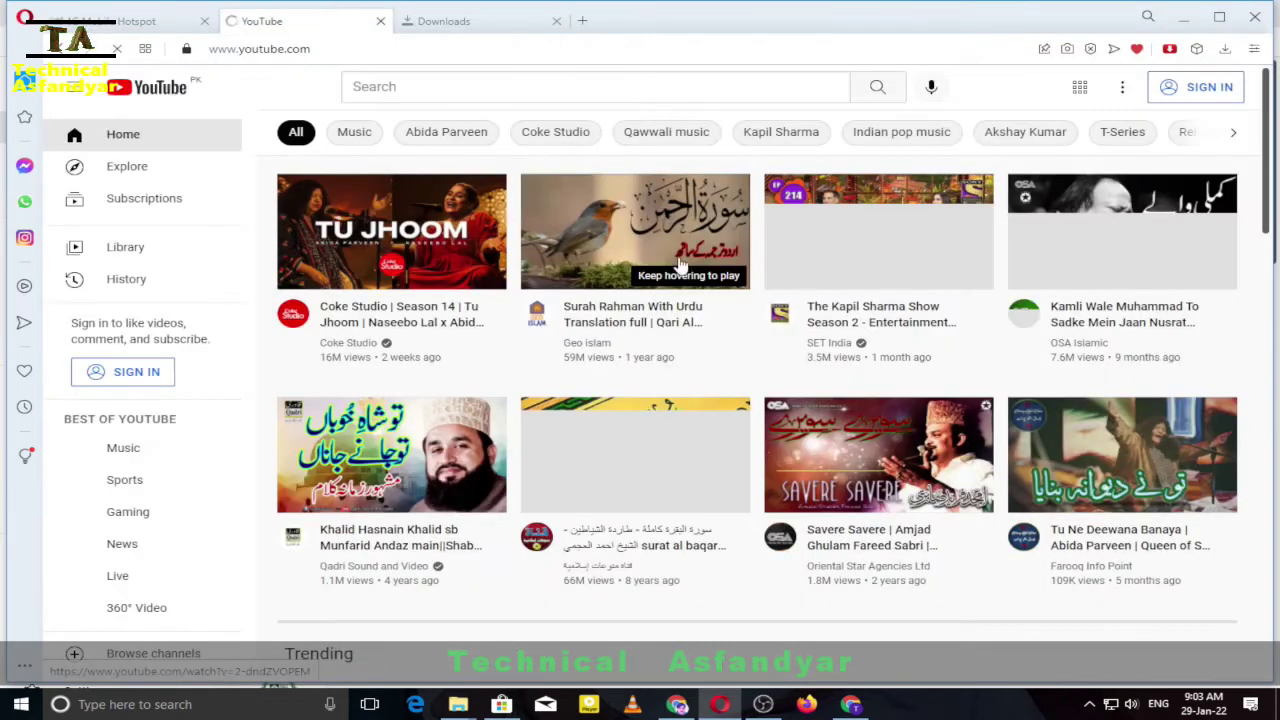
left_click(1196, 90)
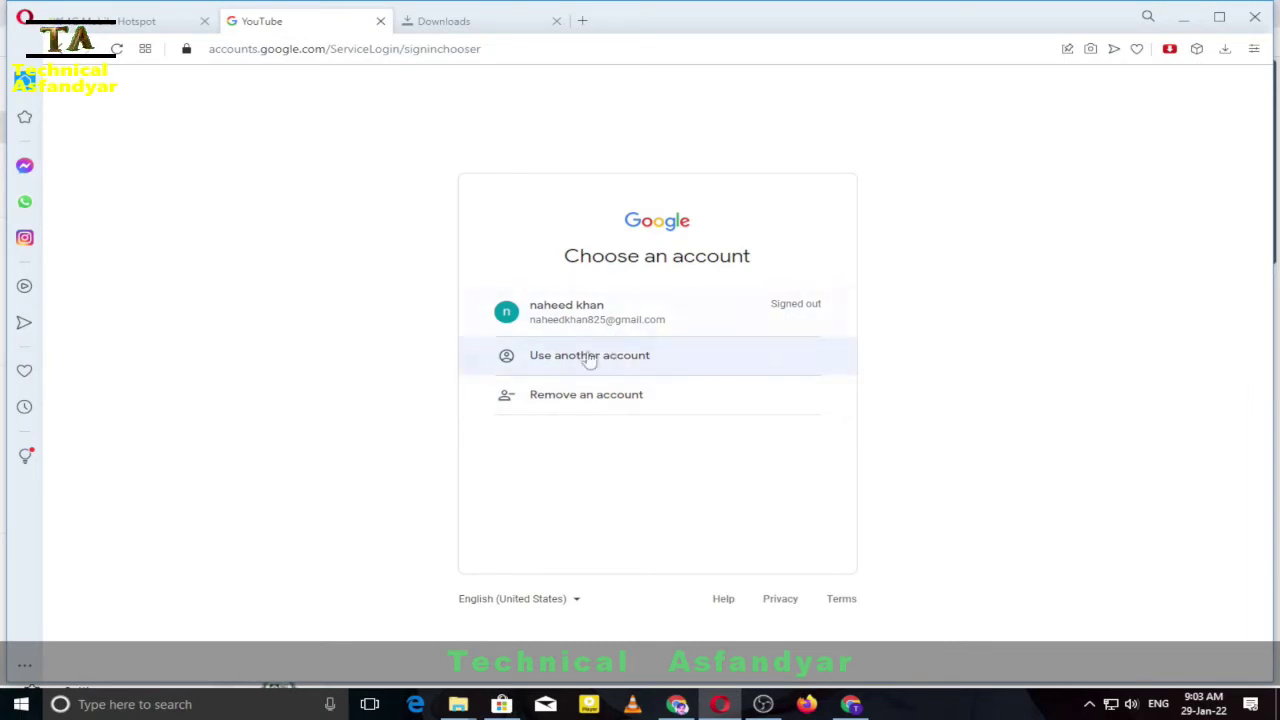
left_click(623, 358)
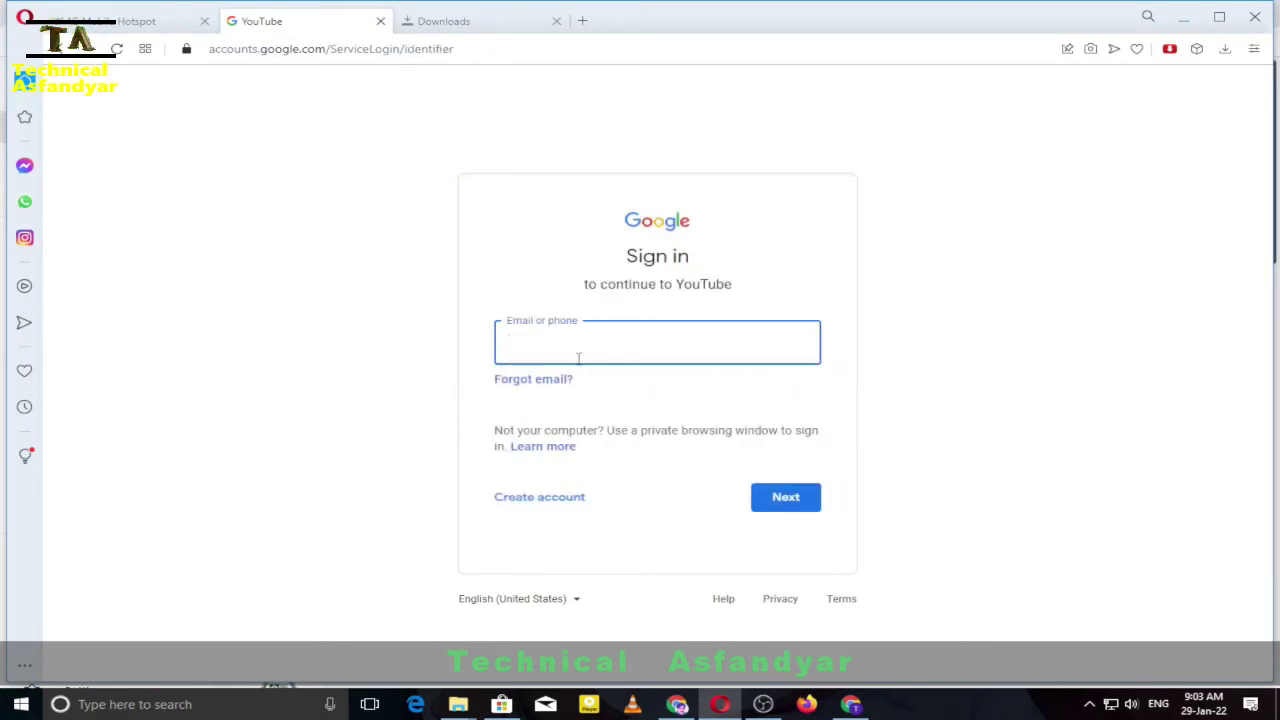
left_click(581, 351)
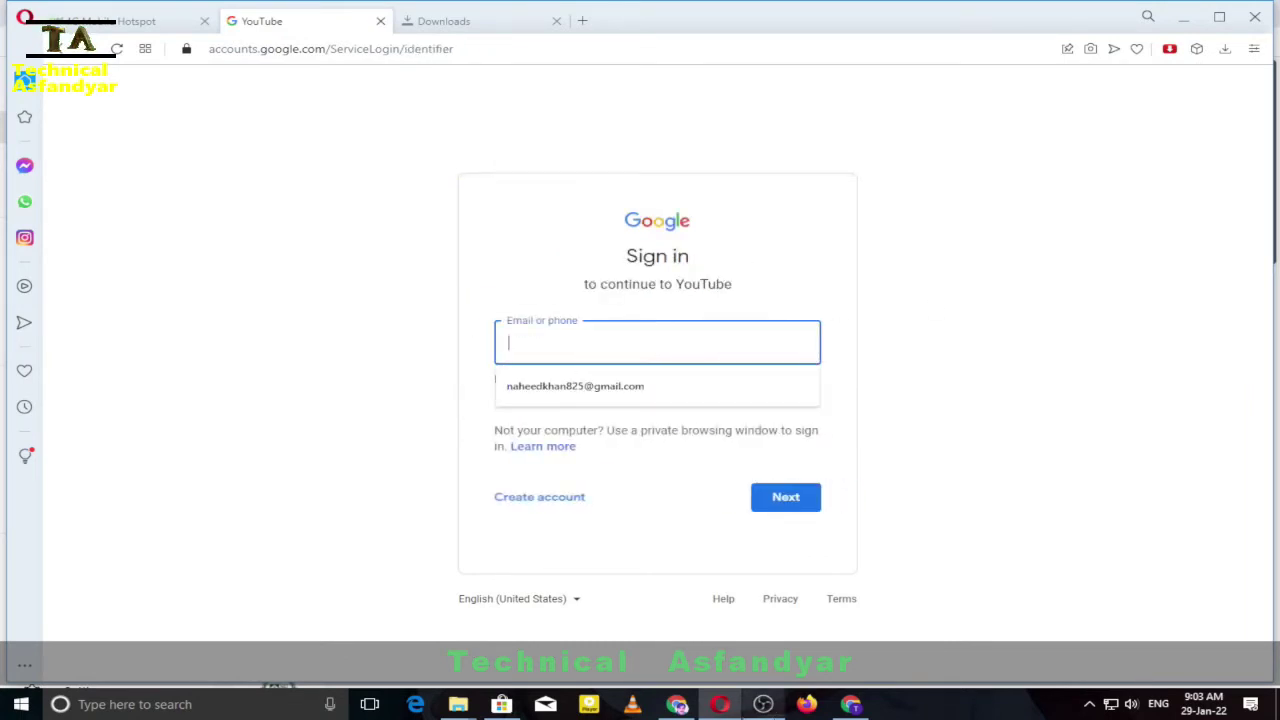
- Look up the channel's account email in Chrome, then enter it and the password in Opera
left_click(850, 704)
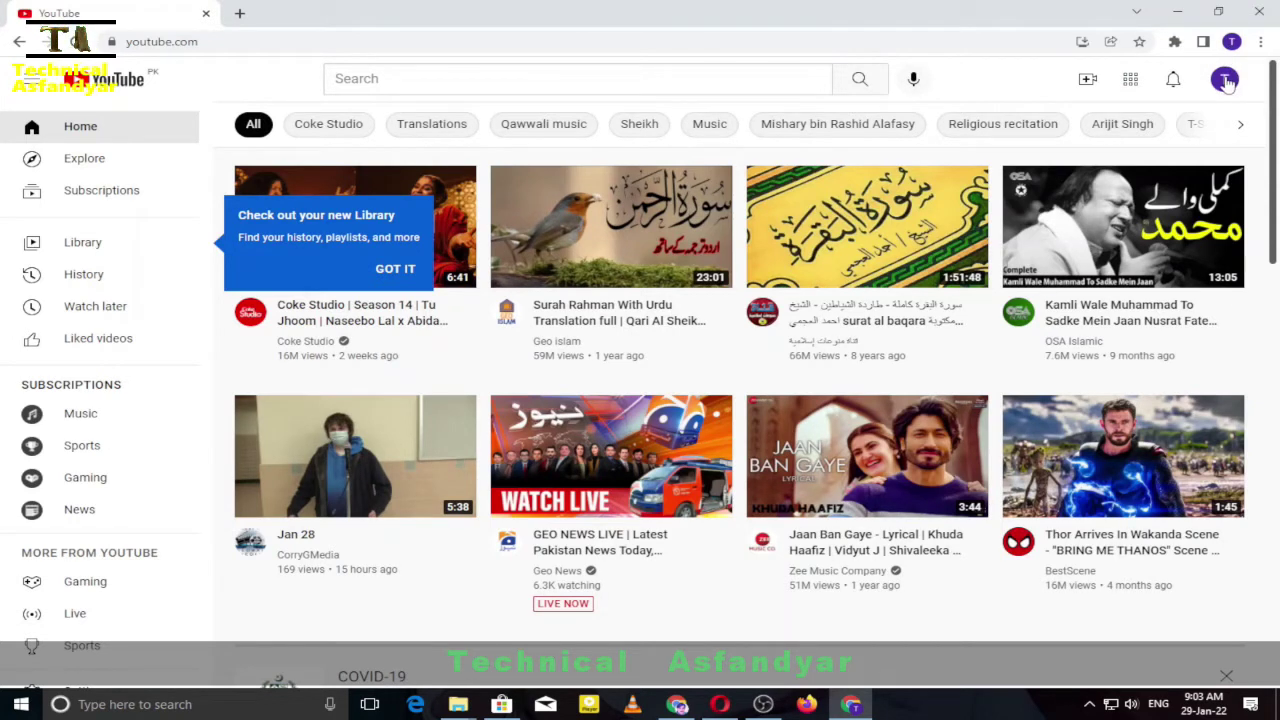
left_click(1225, 80)
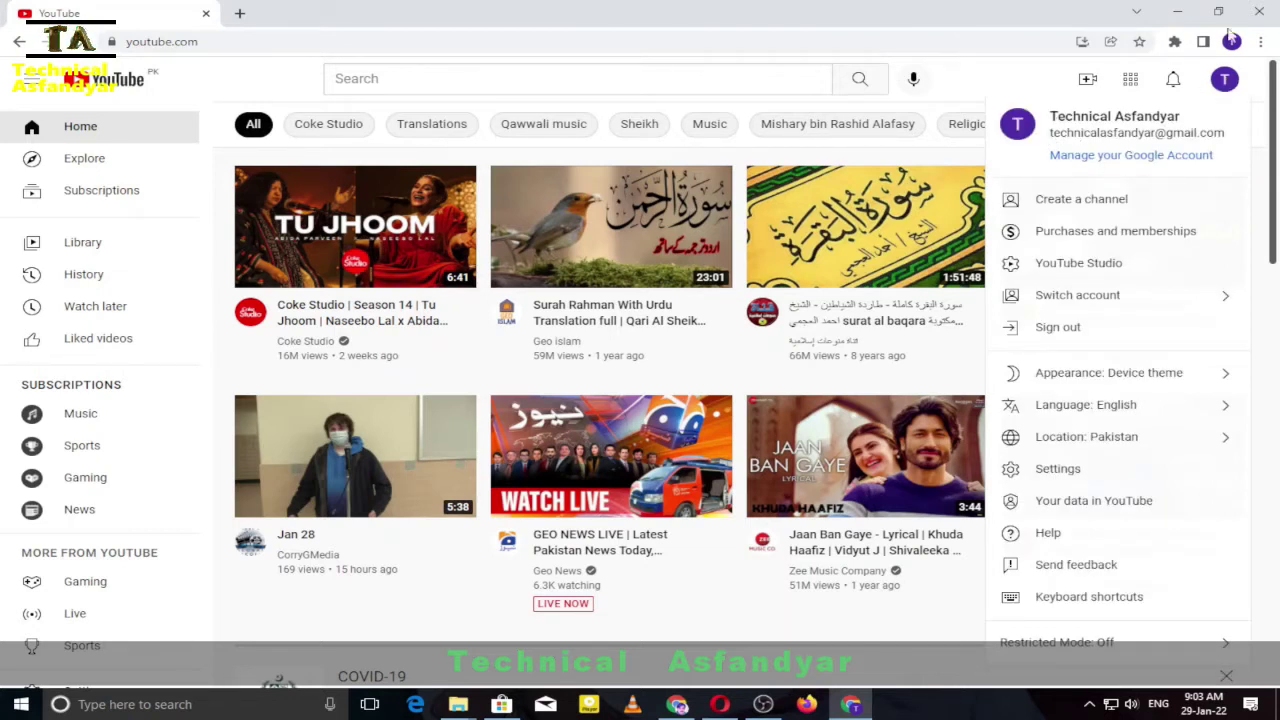
left_click(1178, 16)
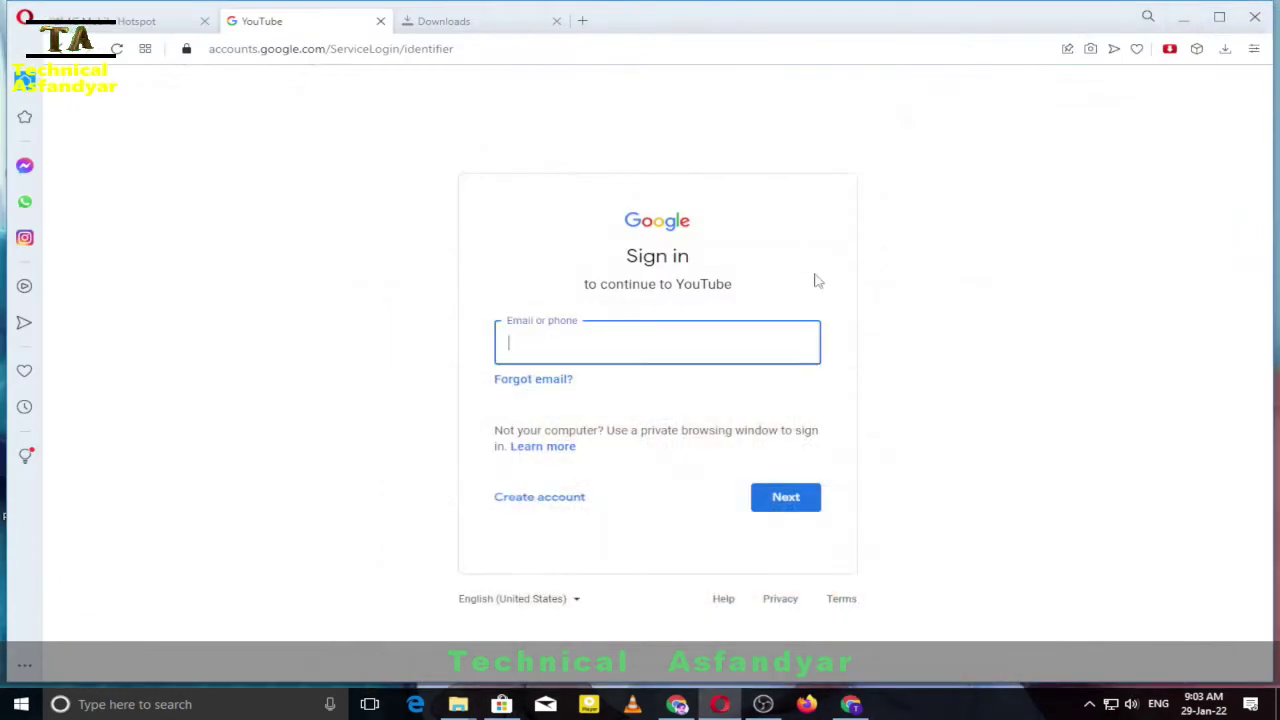
left_click(533, 342)
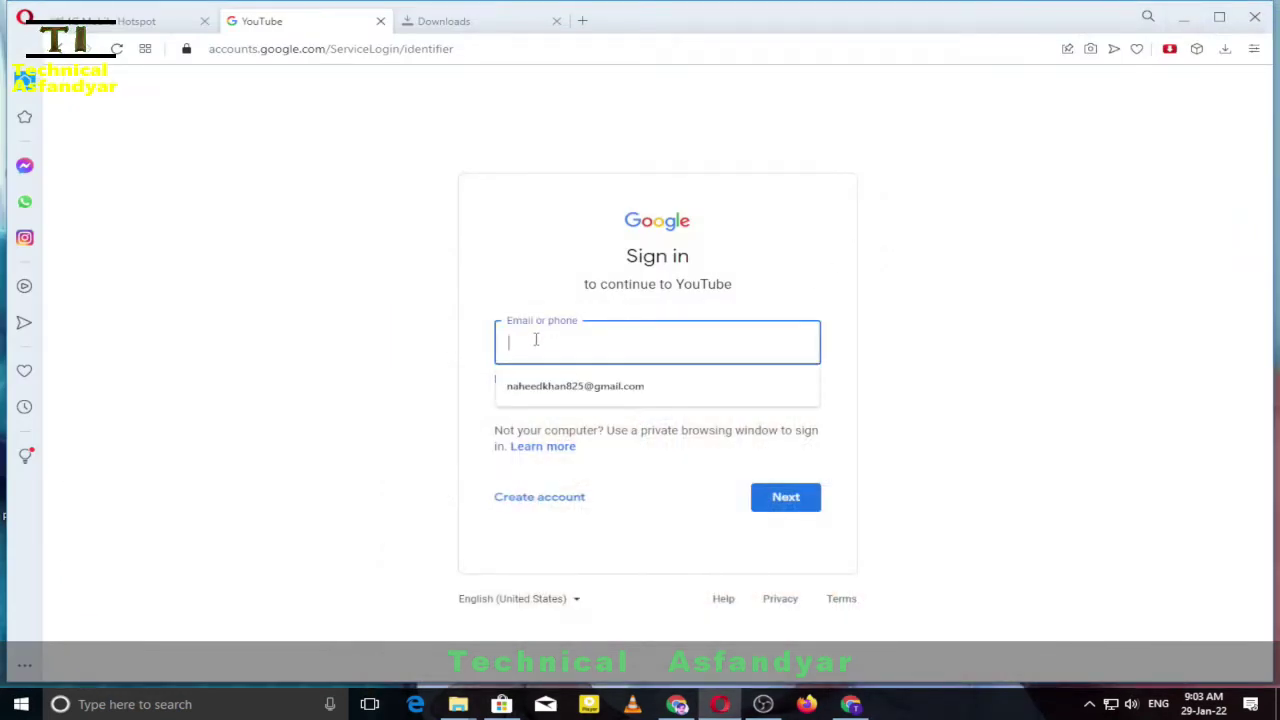
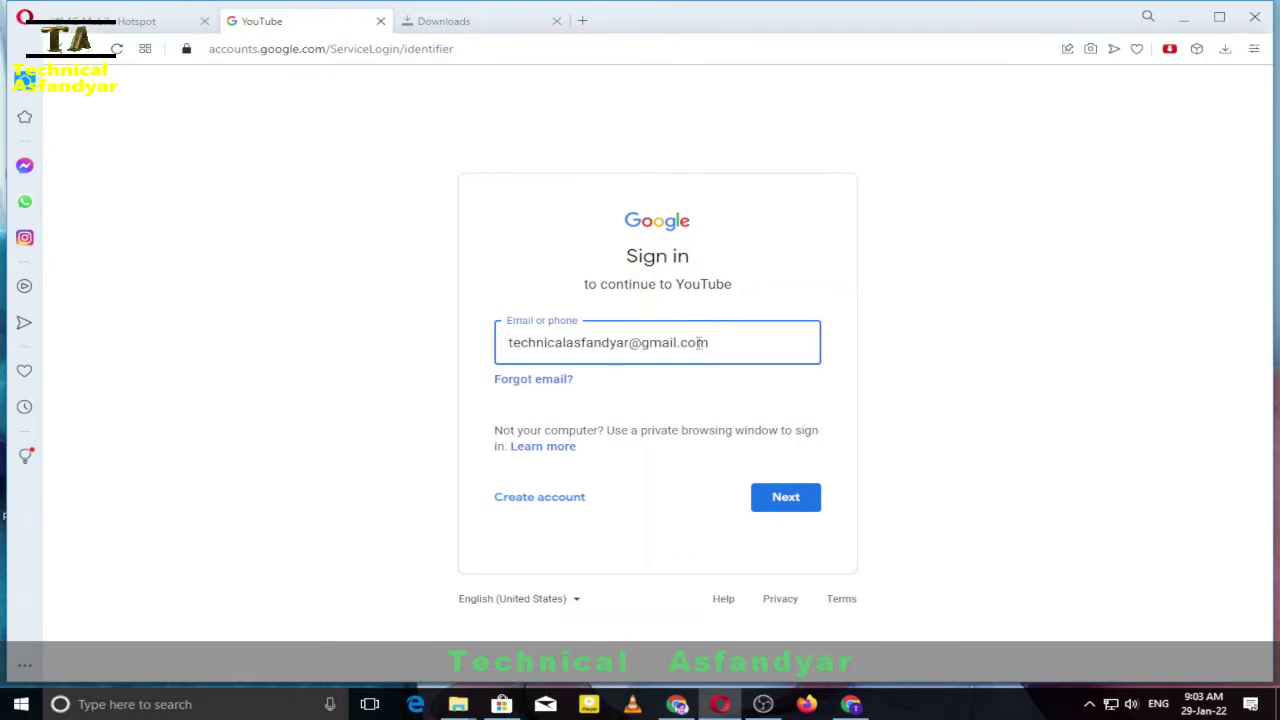
left_click(778, 500)
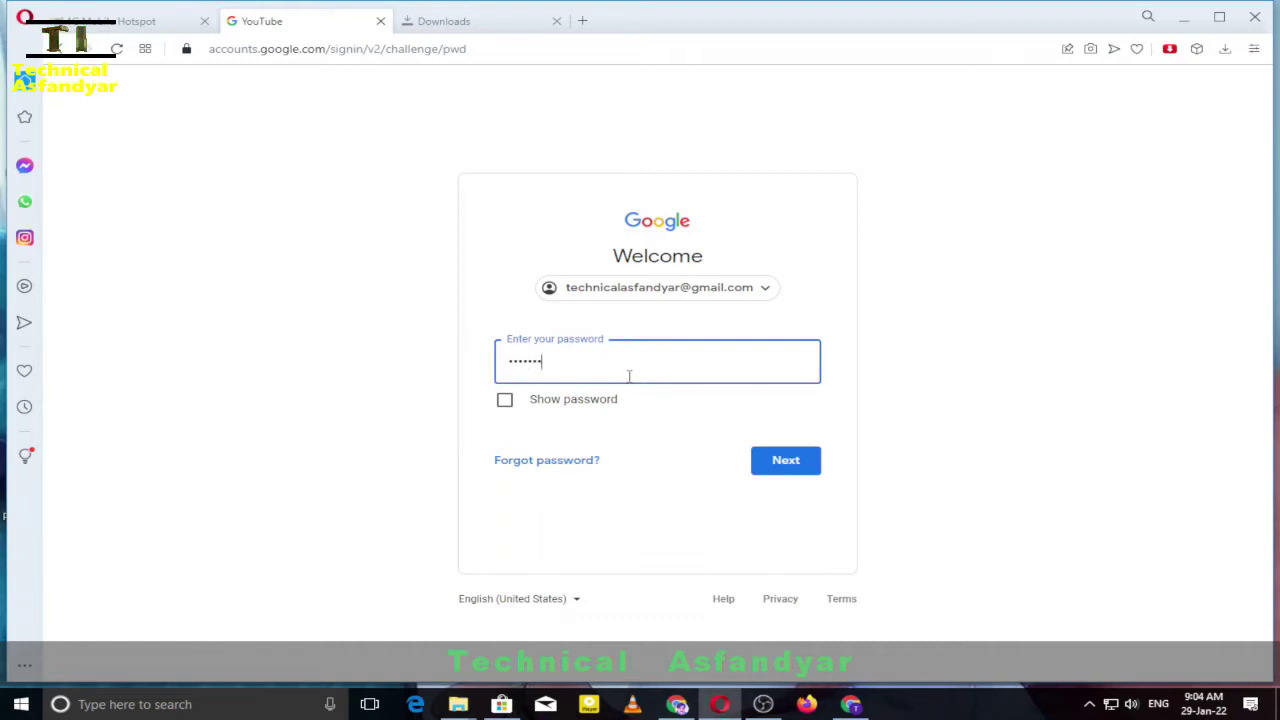
left_click(775, 464)
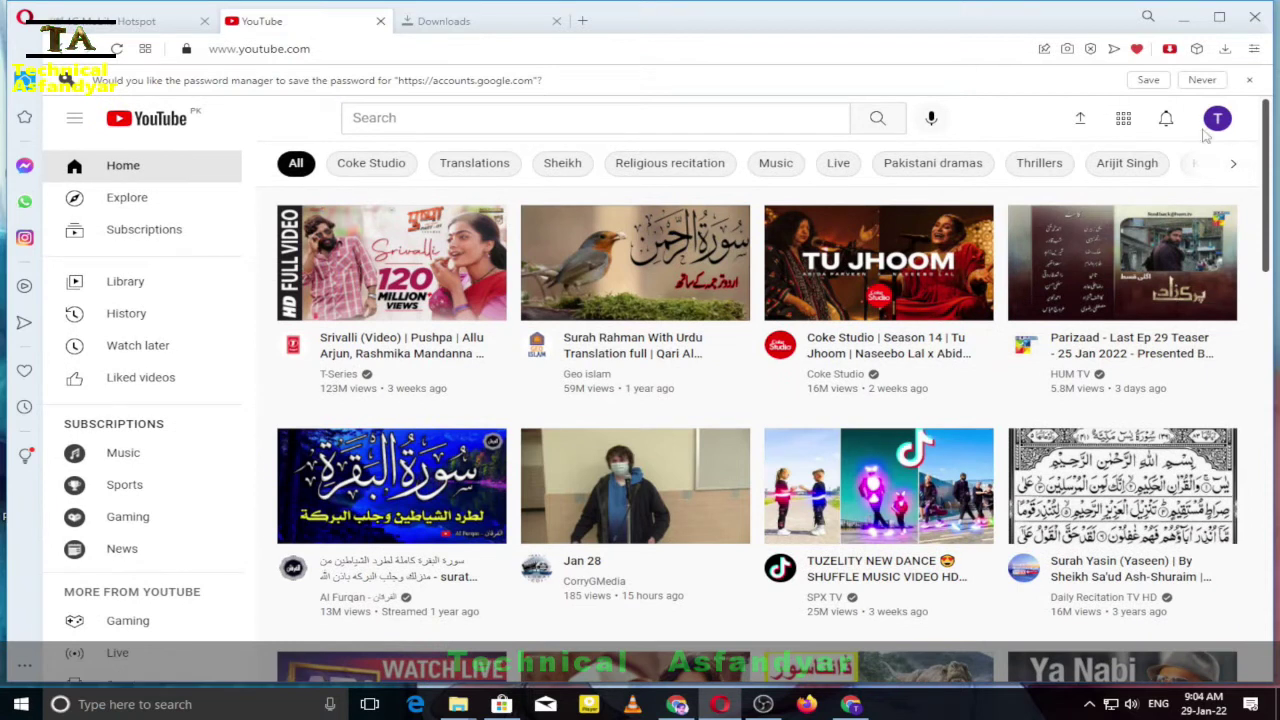
- Close Chrome's YouTube account menu and bring the Opera YouTube window back to the front
left_click(1184, 18)
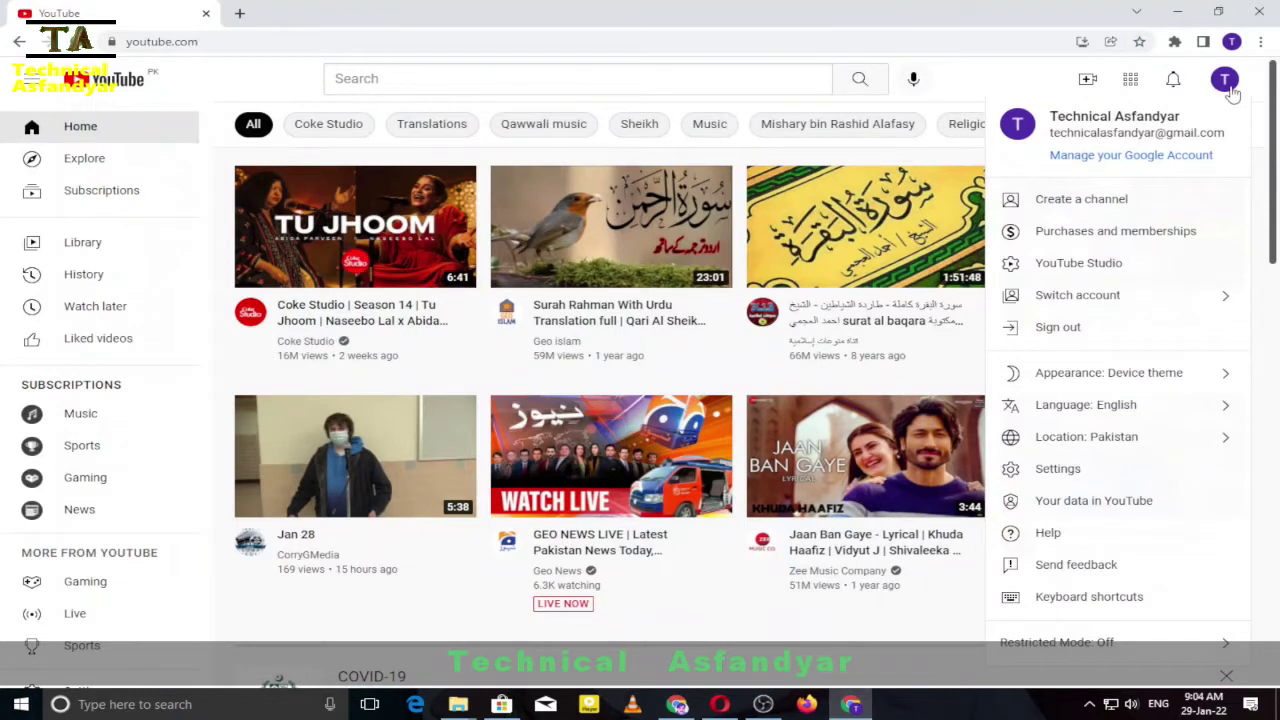
left_click(1233, 93)
left_click(1180, 14)
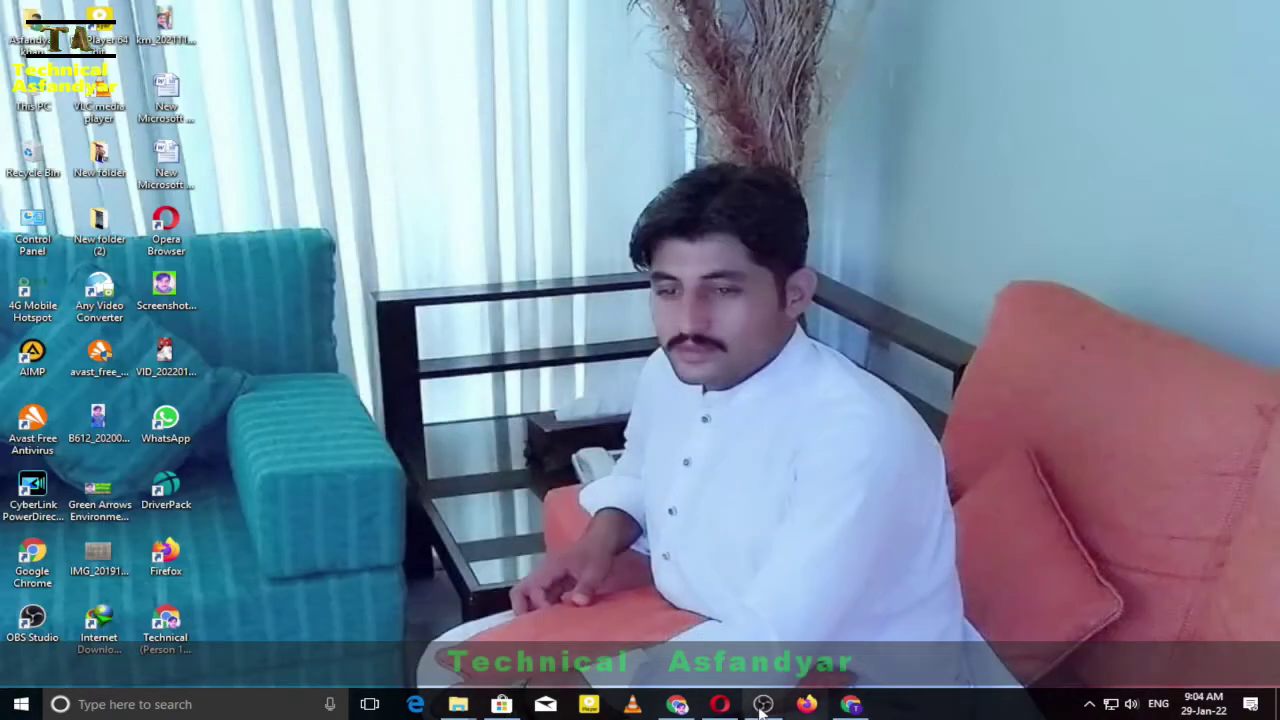
left_click(719, 704)
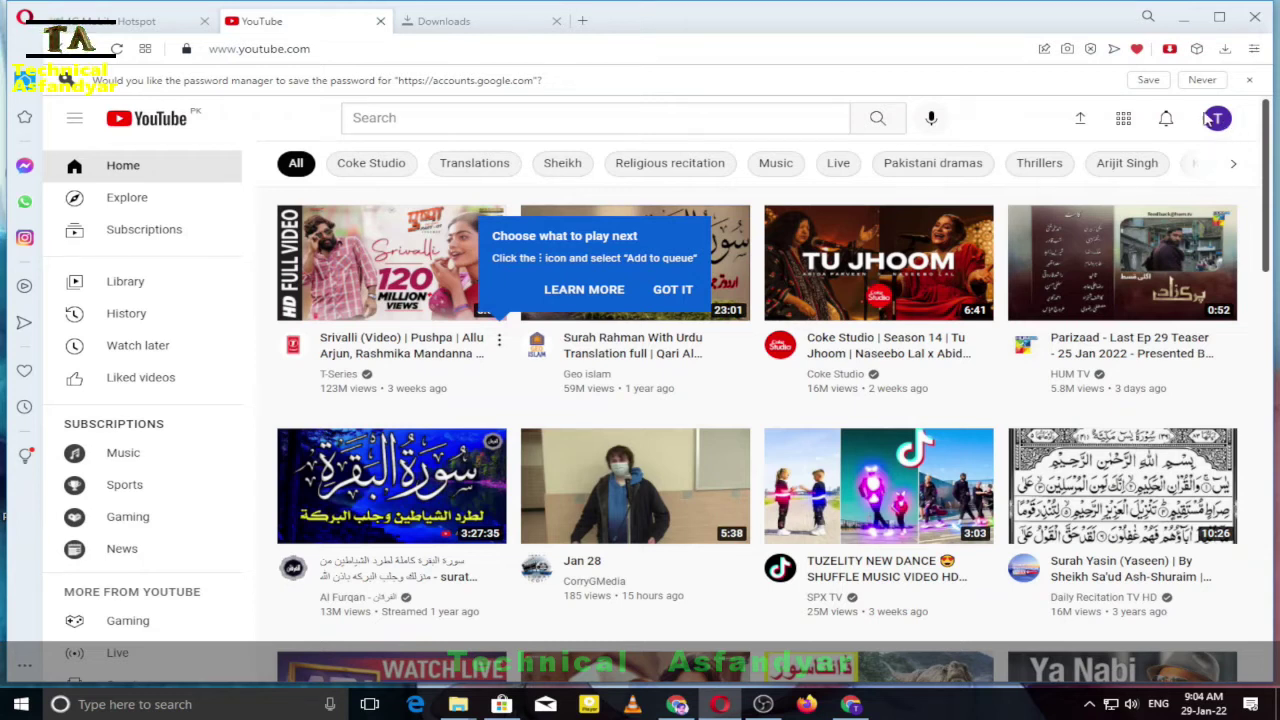
- Dismiss the play-next tip, decline saving the password, and open the account menu
left_click(669, 292)
left_click(1249, 80)
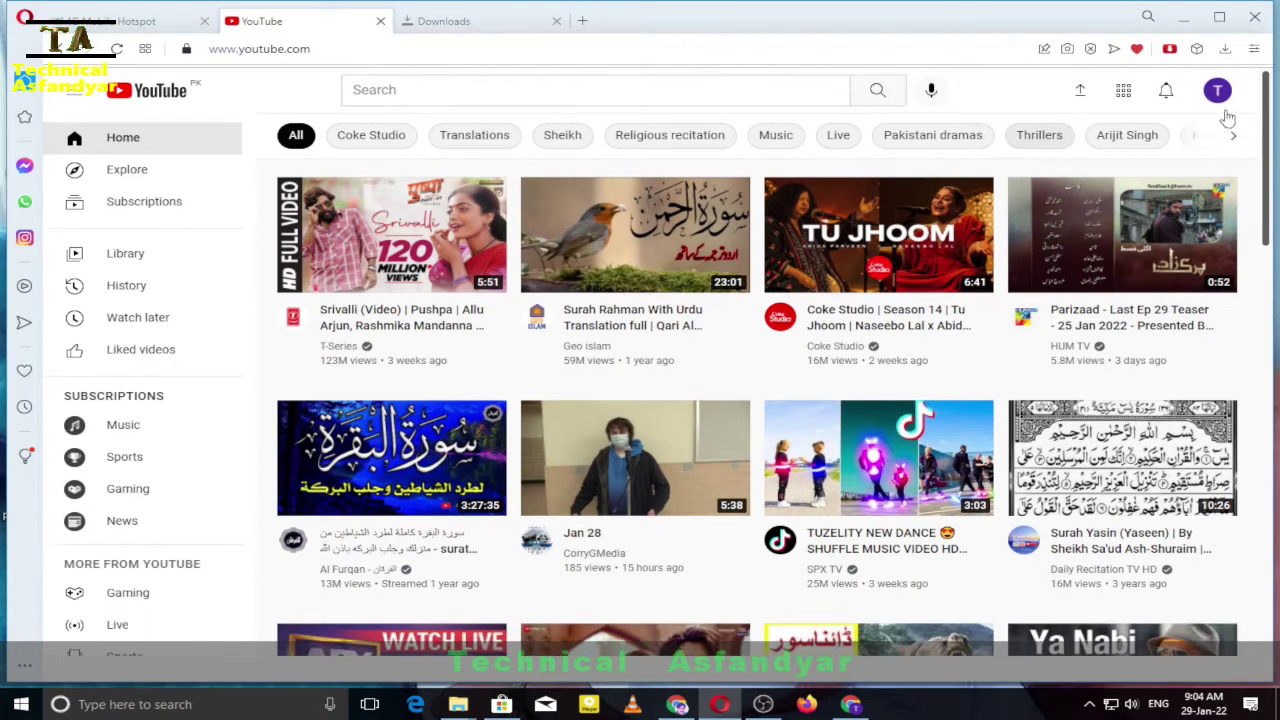
left_click(1217, 90)
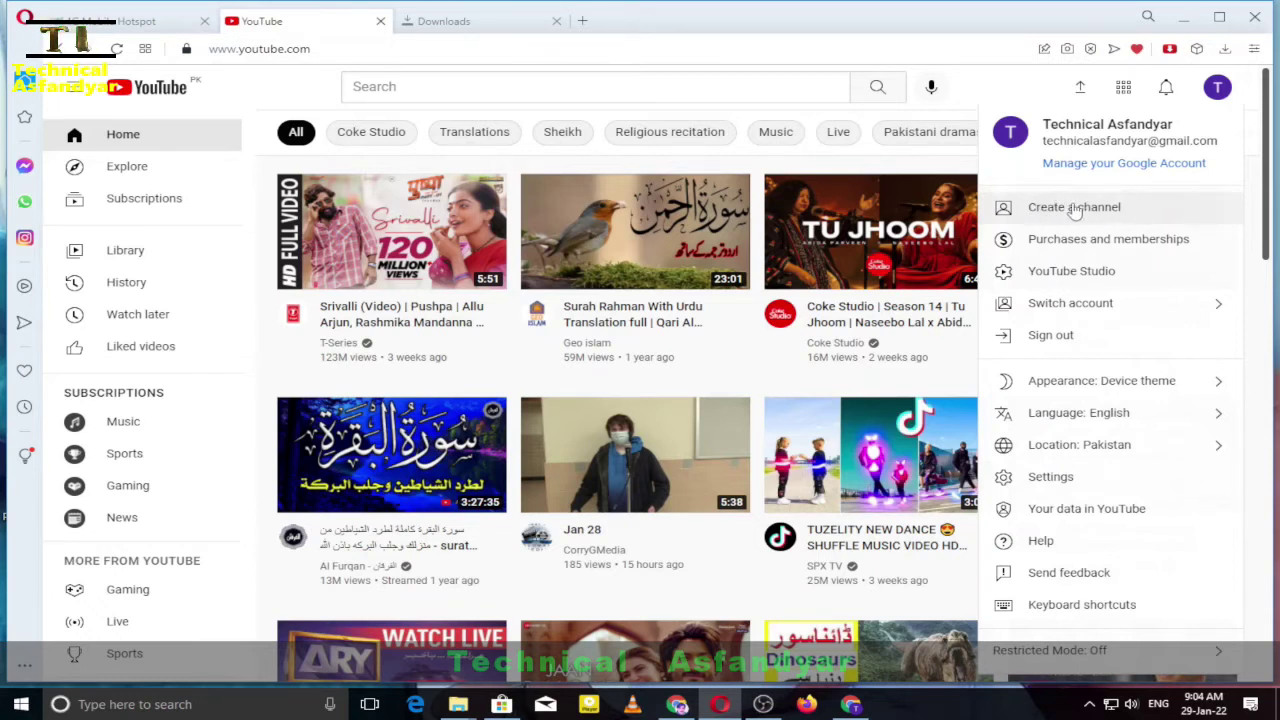
- Start a new channel and upload the fhg logo from Technical Asfandyar > etc as its profile picture
left_click(1065, 207)
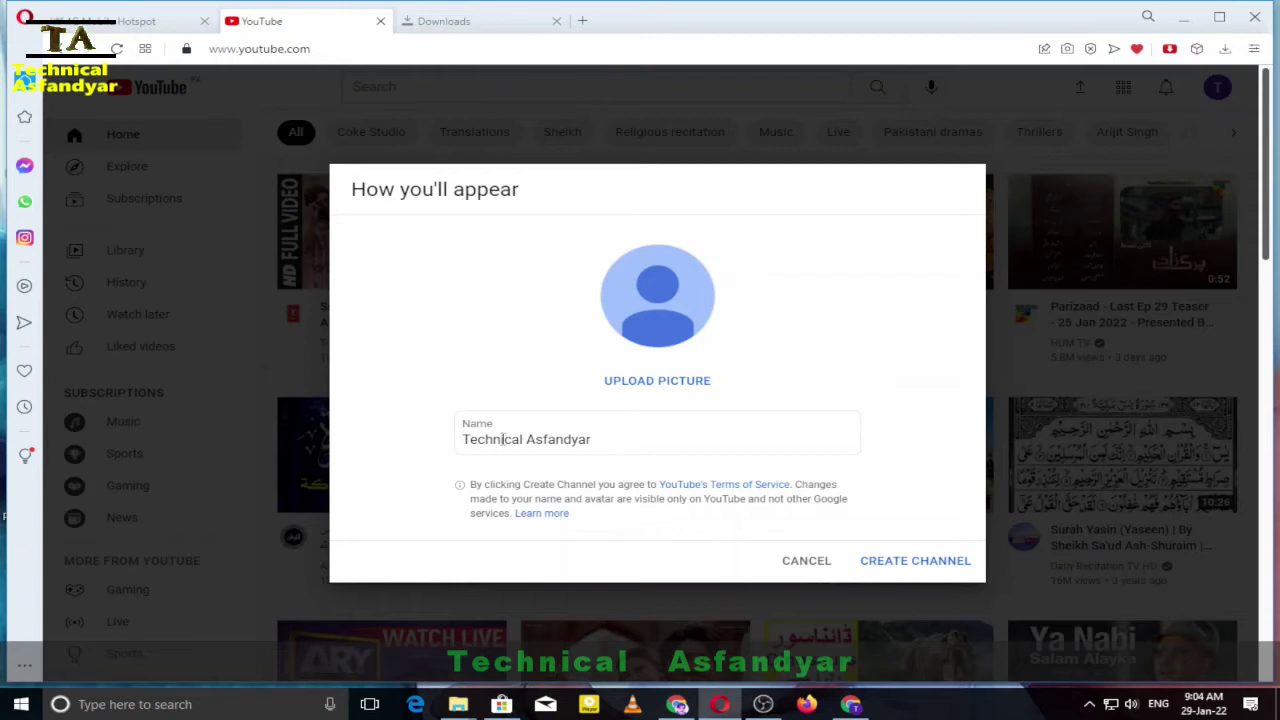
left_click(655, 381)
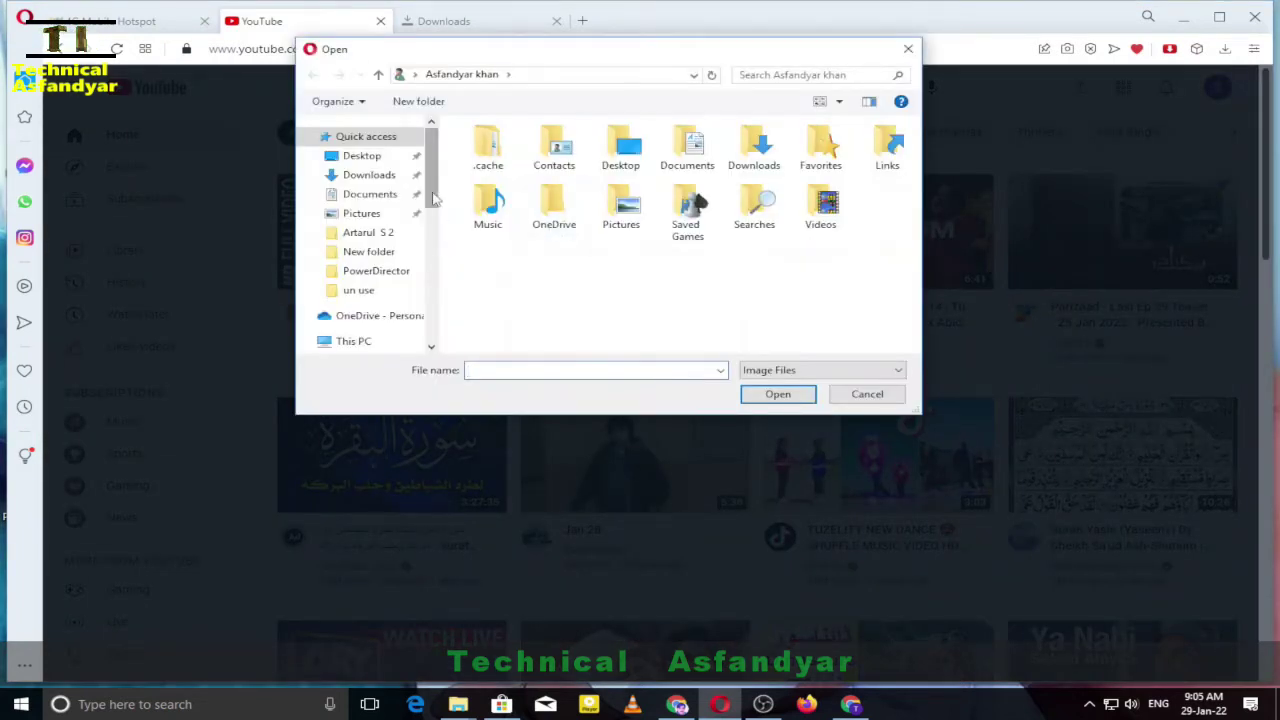
scroll(425, 255, "down", 10)
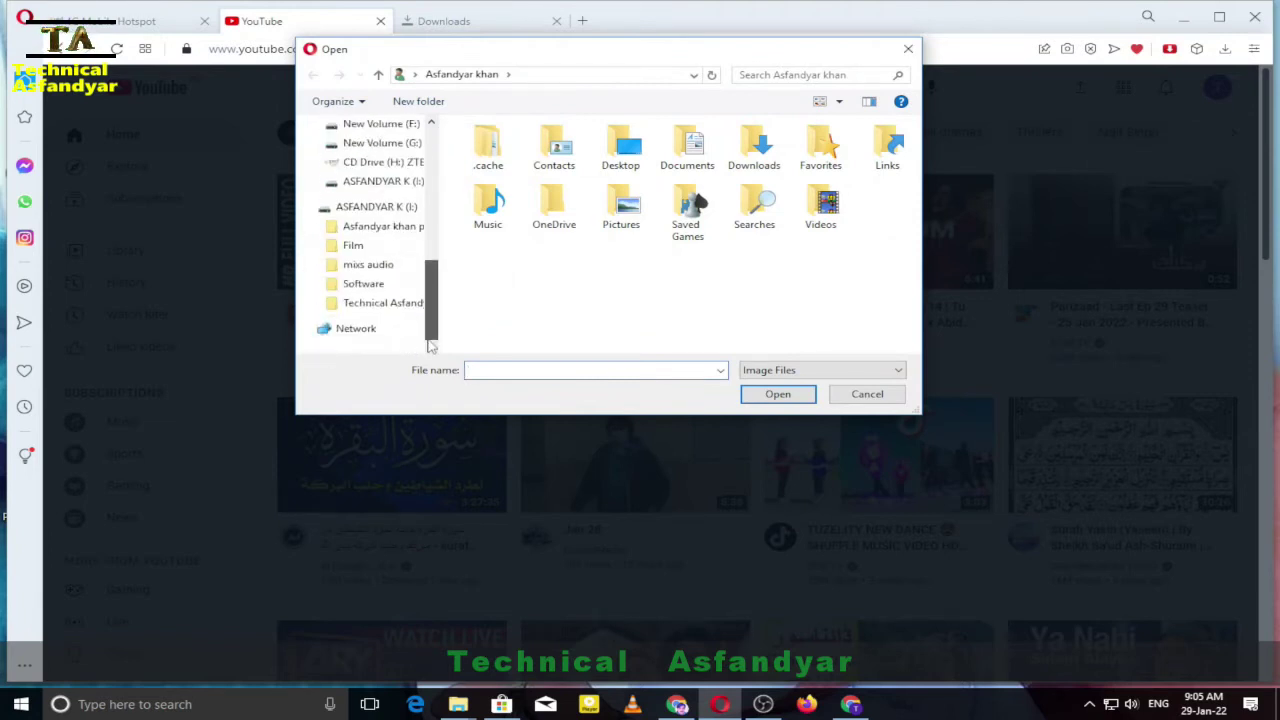
left_click(388, 302)
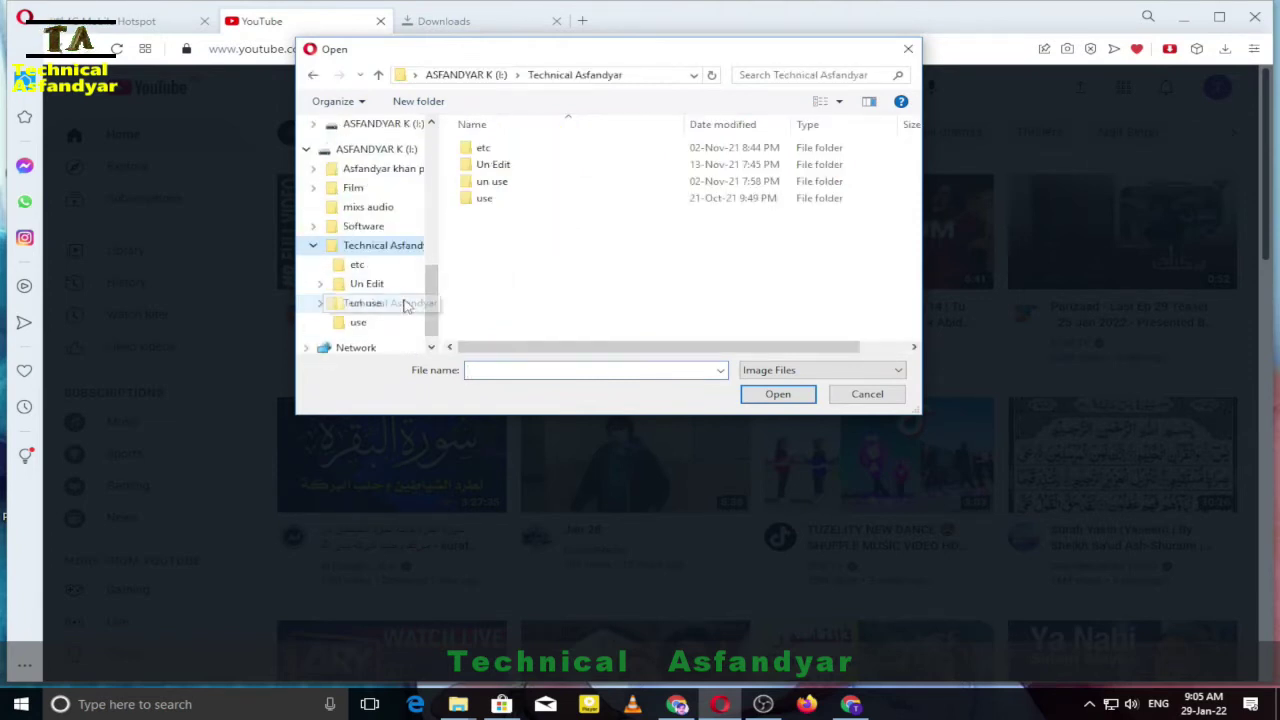
double_click(483, 147)
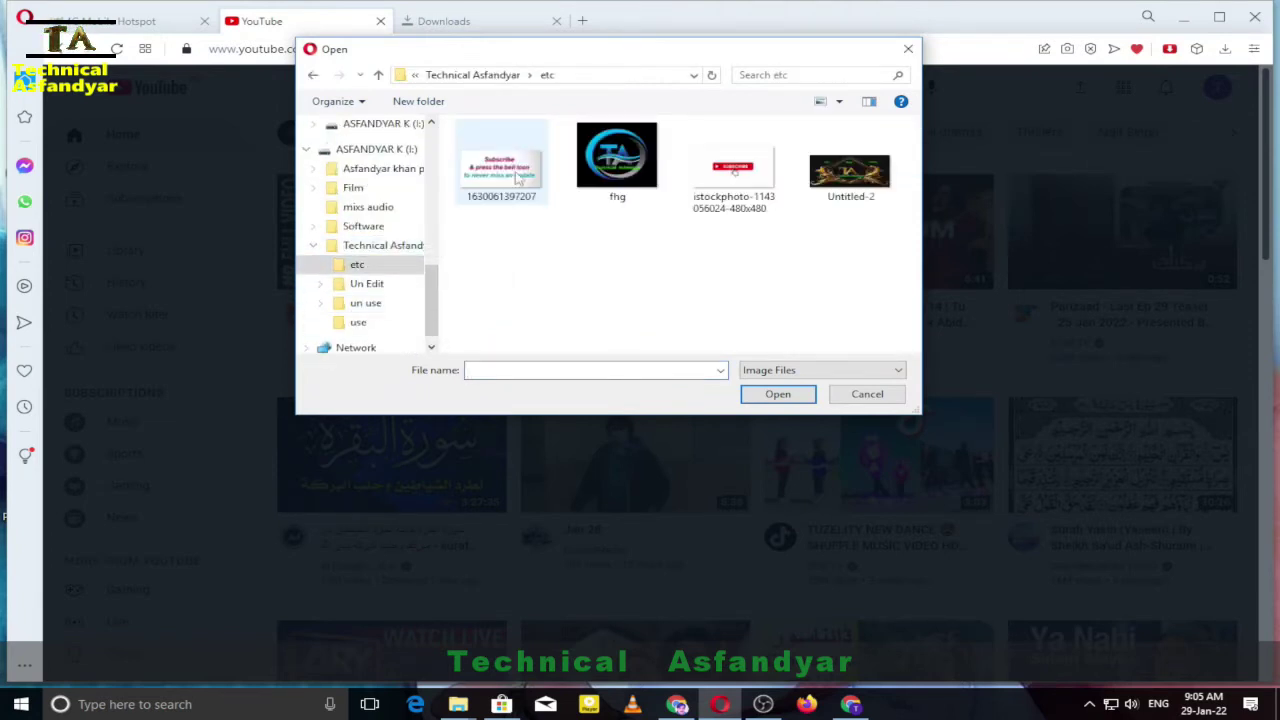
left_click(627, 177)
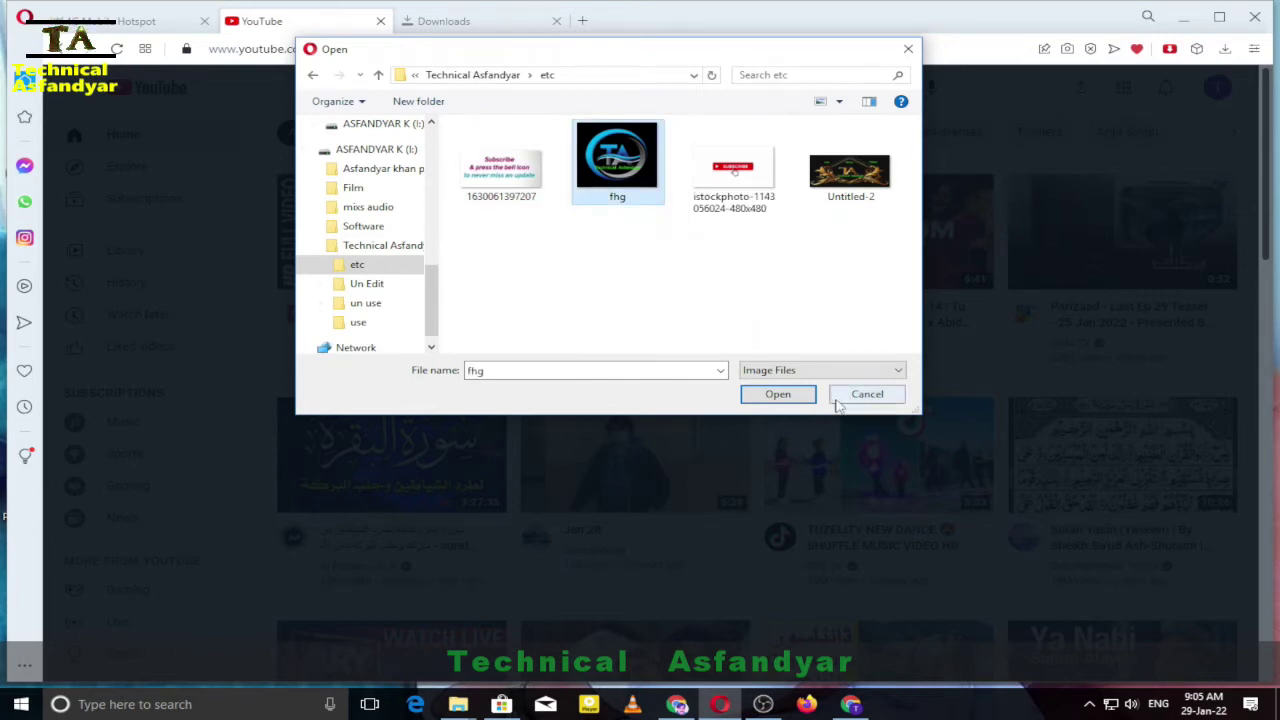
left_click(778, 394)
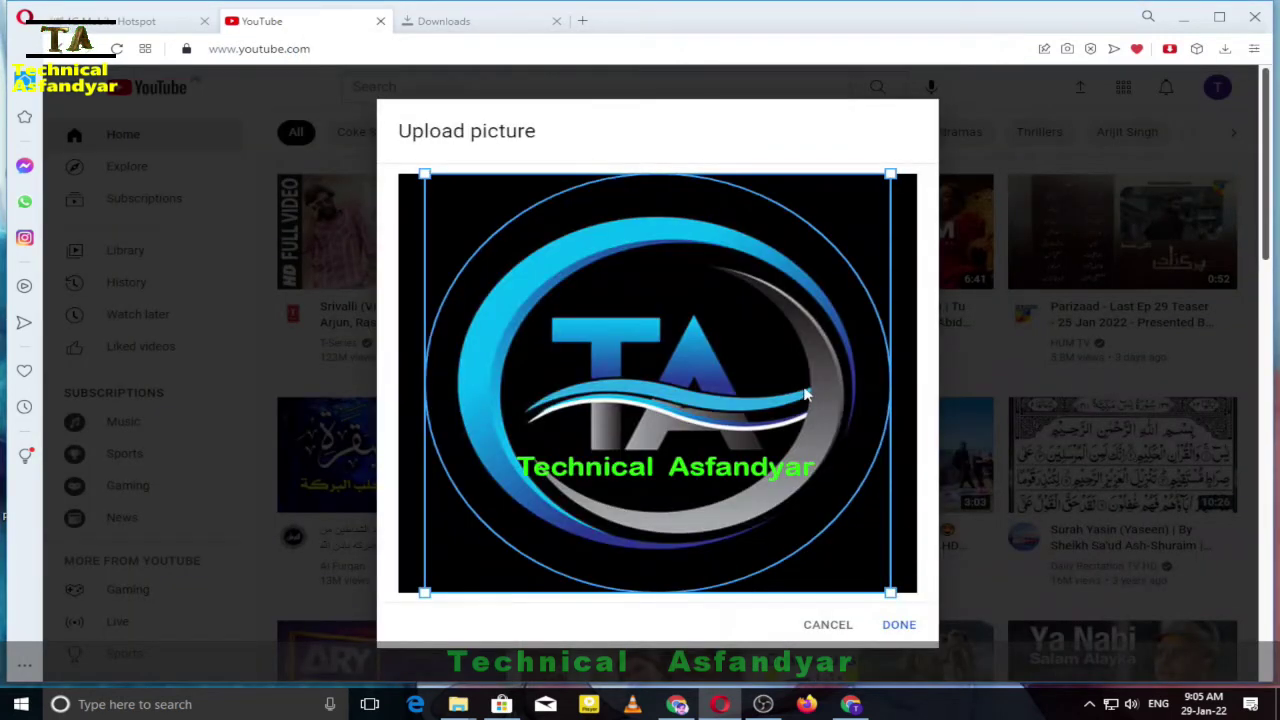
left_click(900, 625)
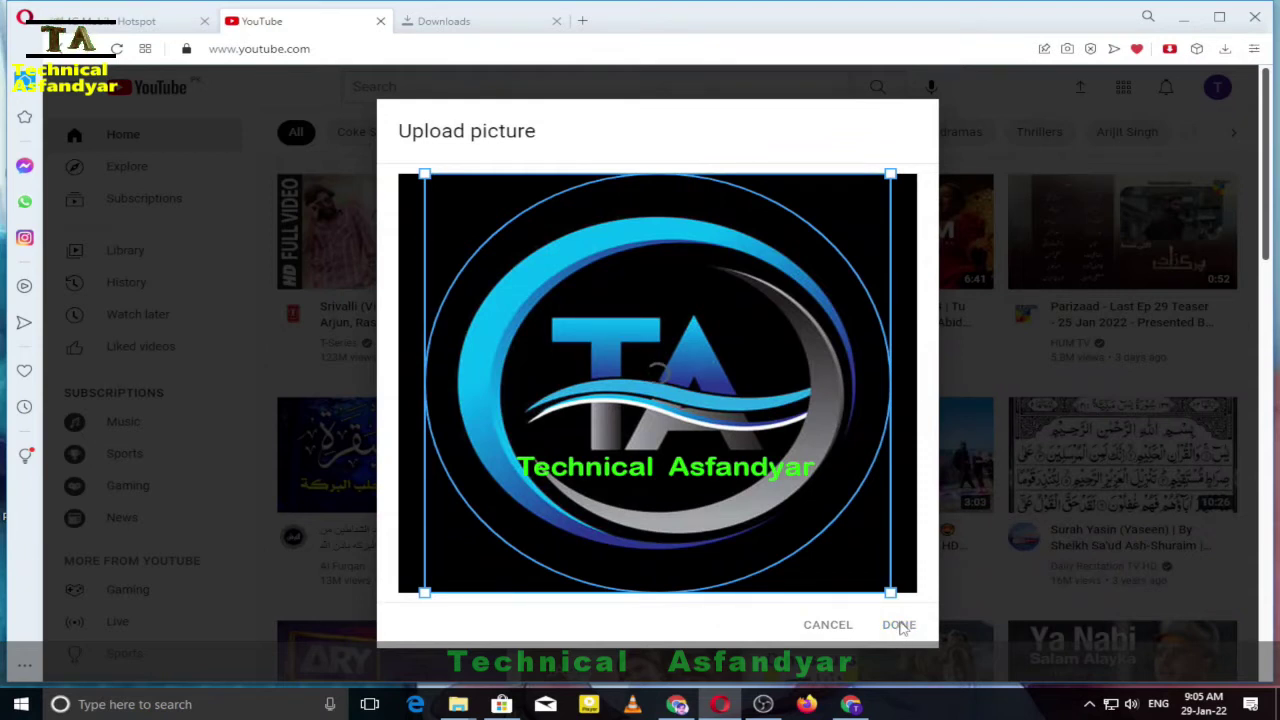
left_click(898, 625)
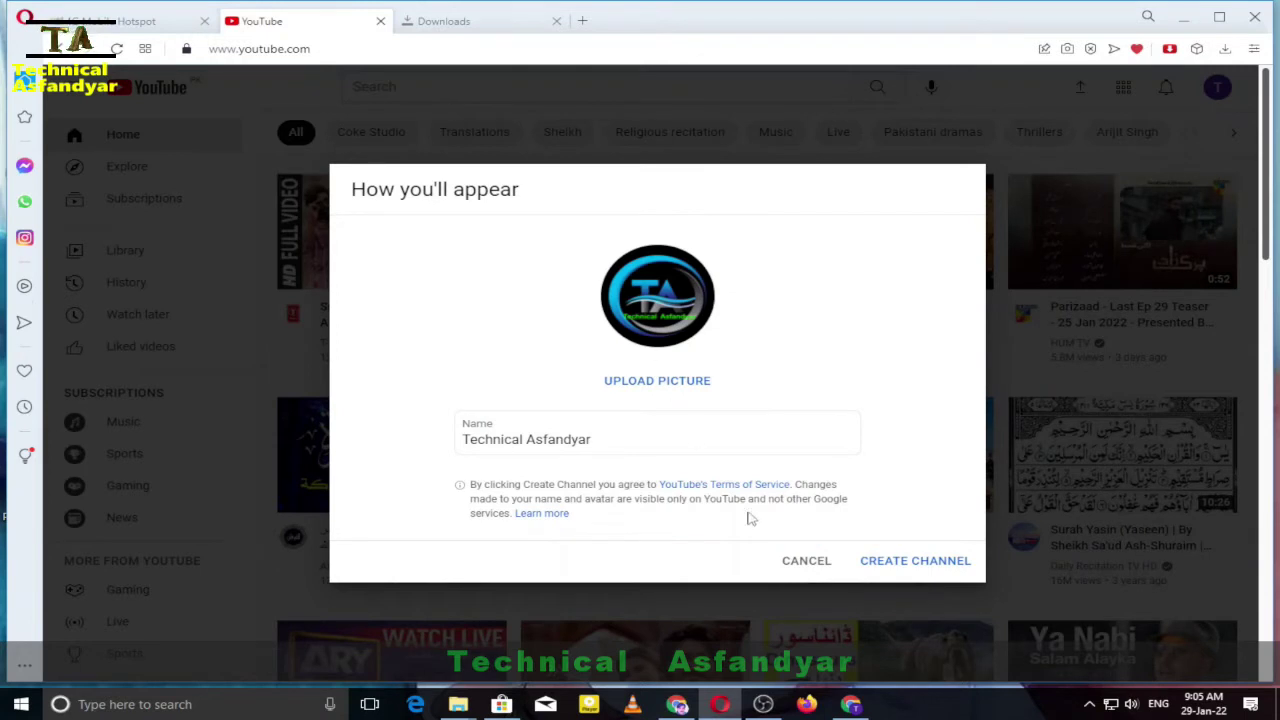
- Create the Technical Asfandyar channel and browse its Videos, Playlists, Channels and About tabs
left_click(935, 562)
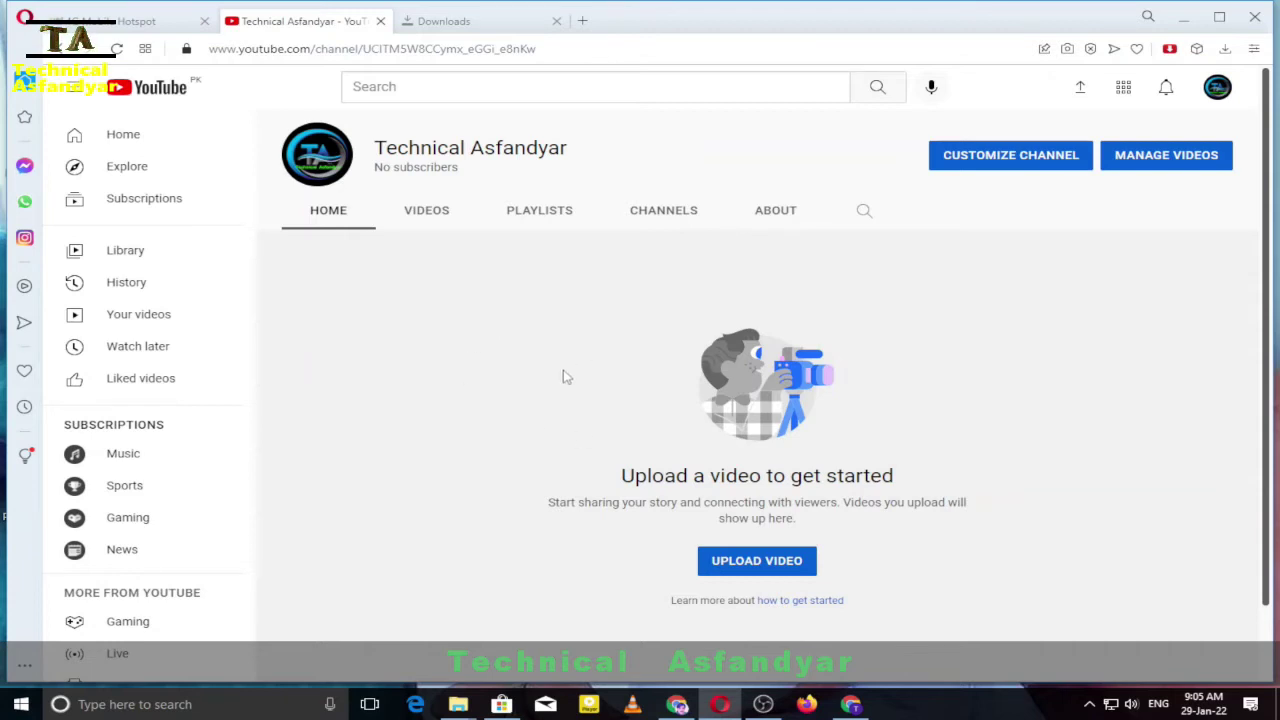
left_click(434, 214)
left_click(565, 216)
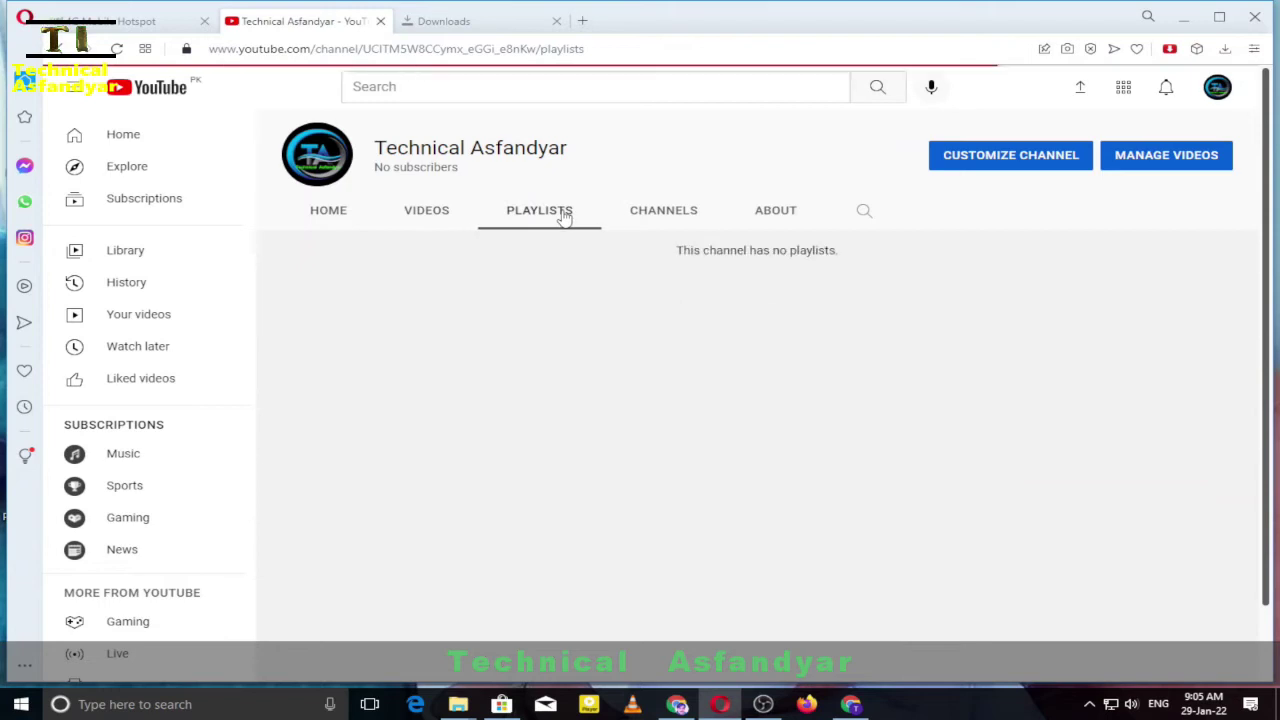
left_click(658, 214)
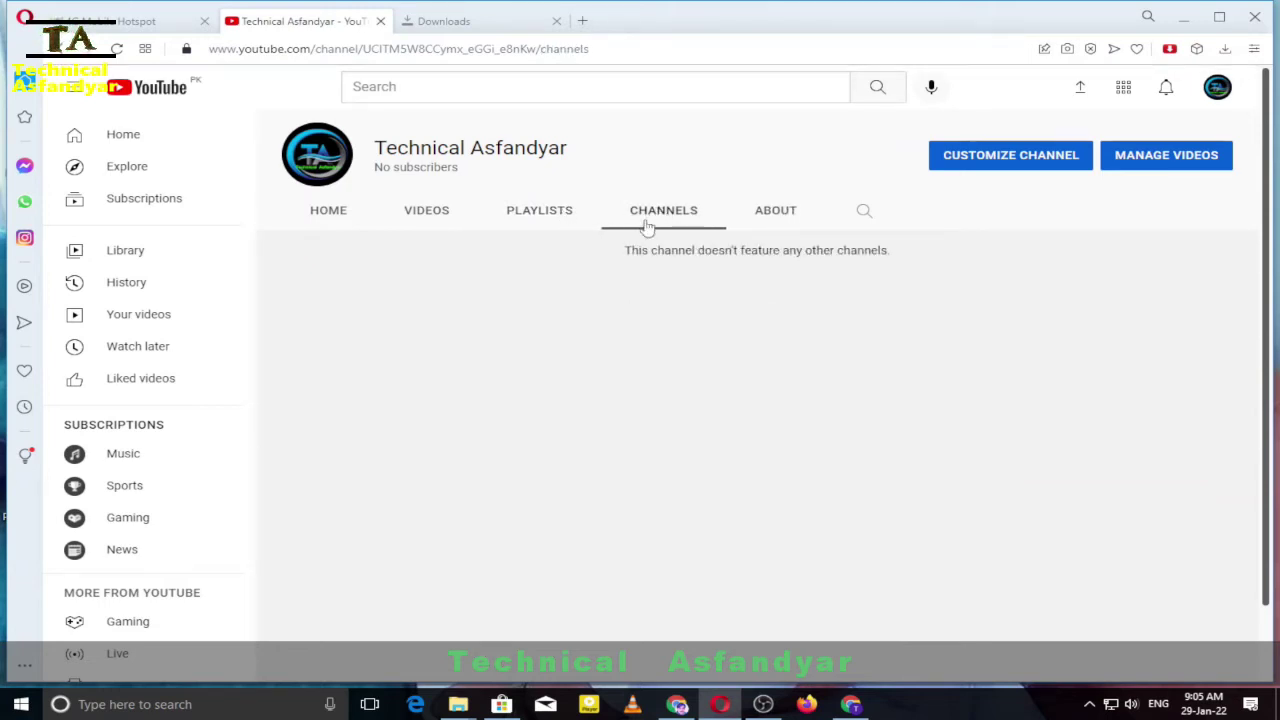
left_click(777, 214)
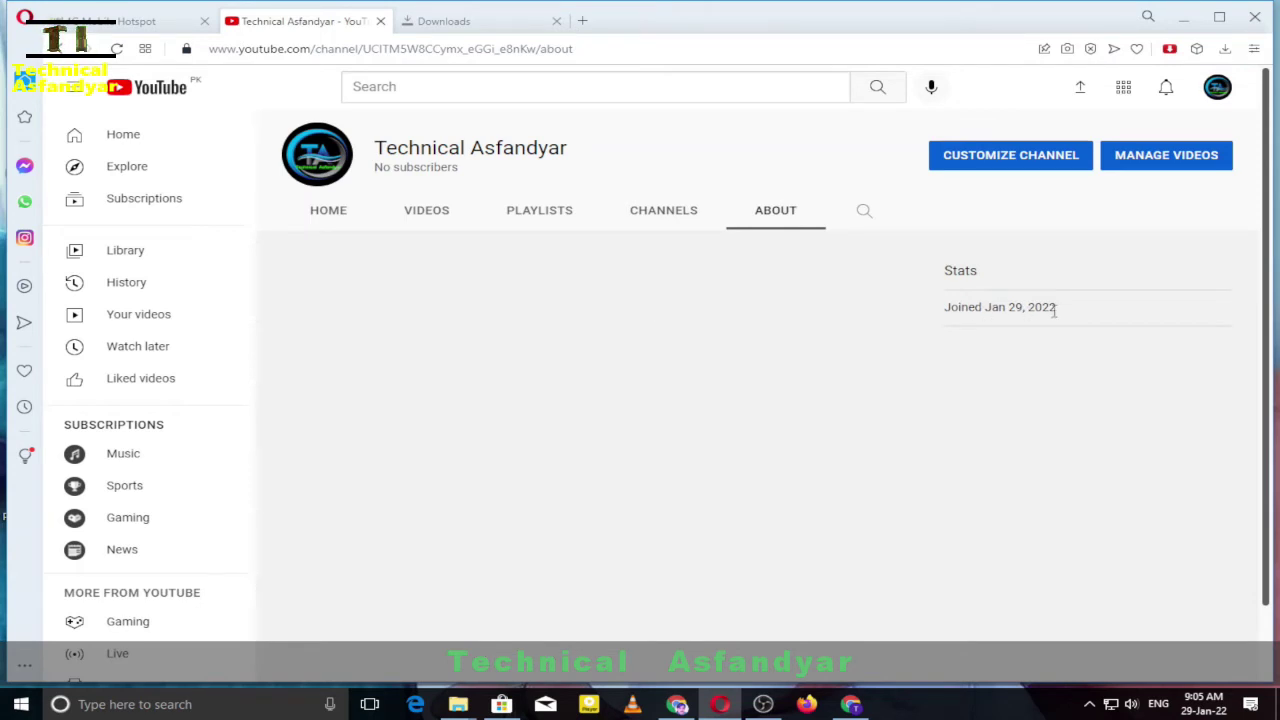
- Open Customize channel in YouTube Studio and switch to the Branding settings
left_click(999, 164)
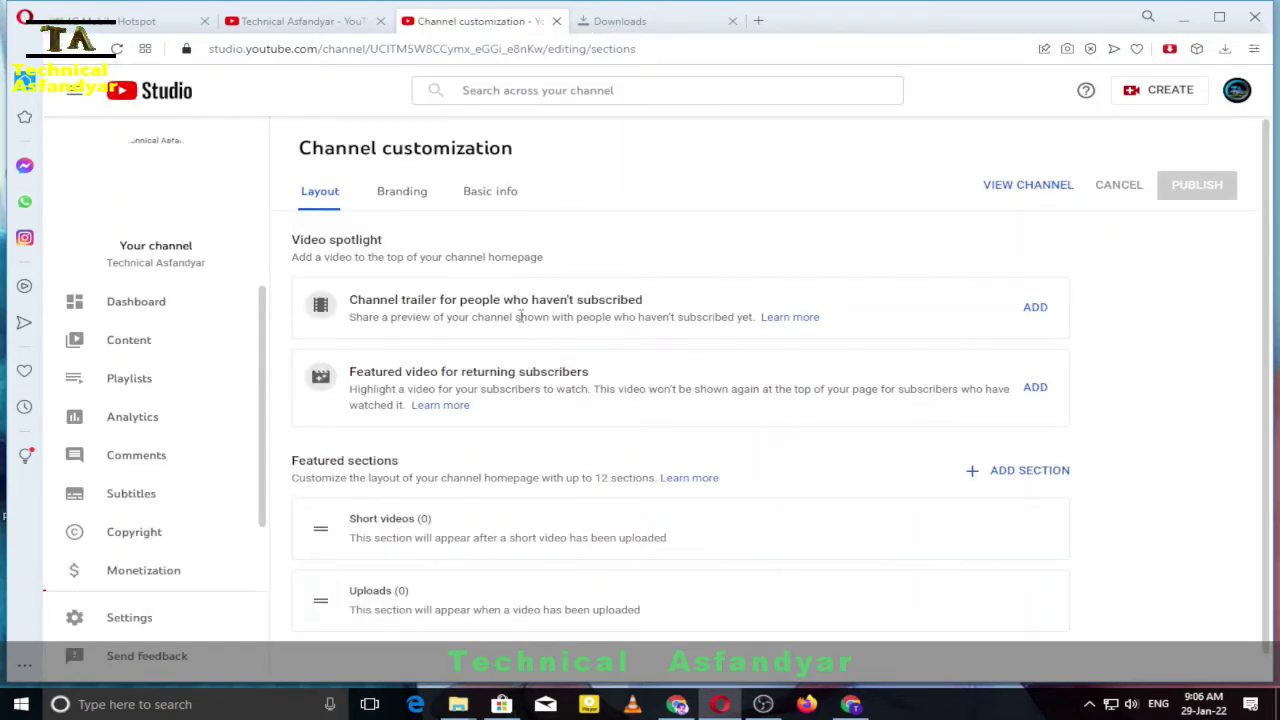
left_click(397, 200)
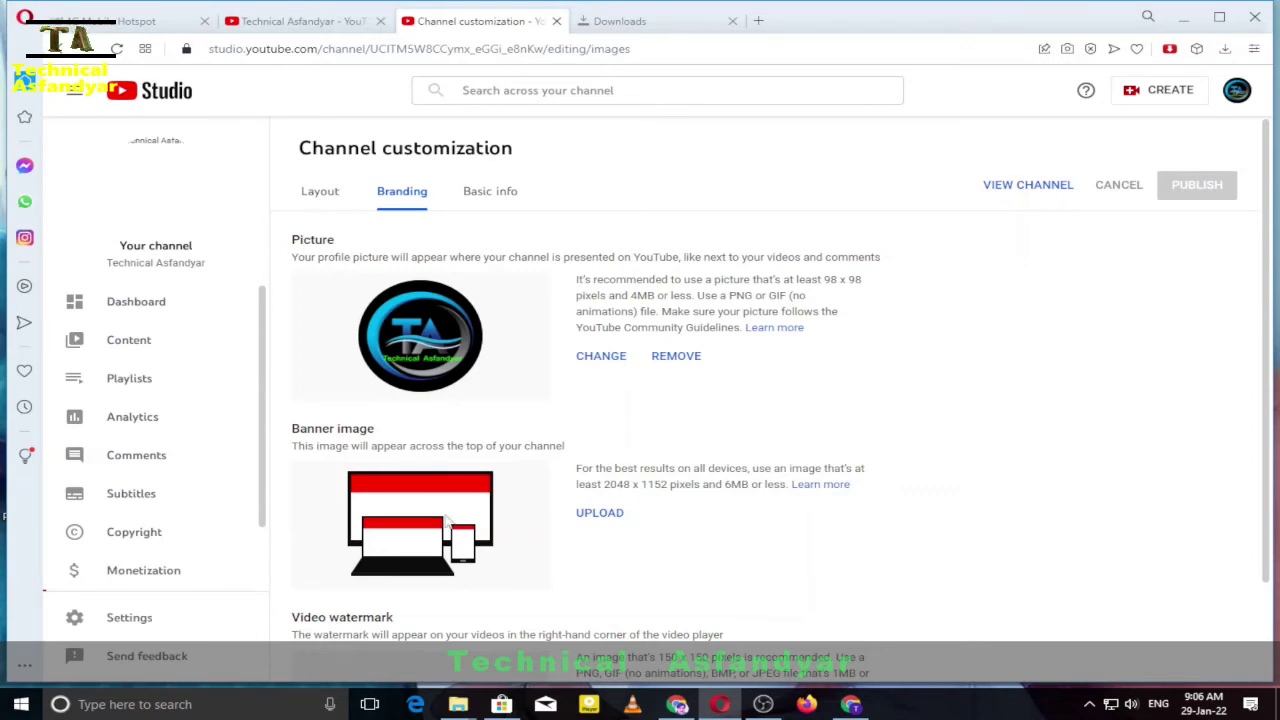
- Upload Untitled-2 as the channel banner, shifting the crop area before confirming
left_click(602, 514)
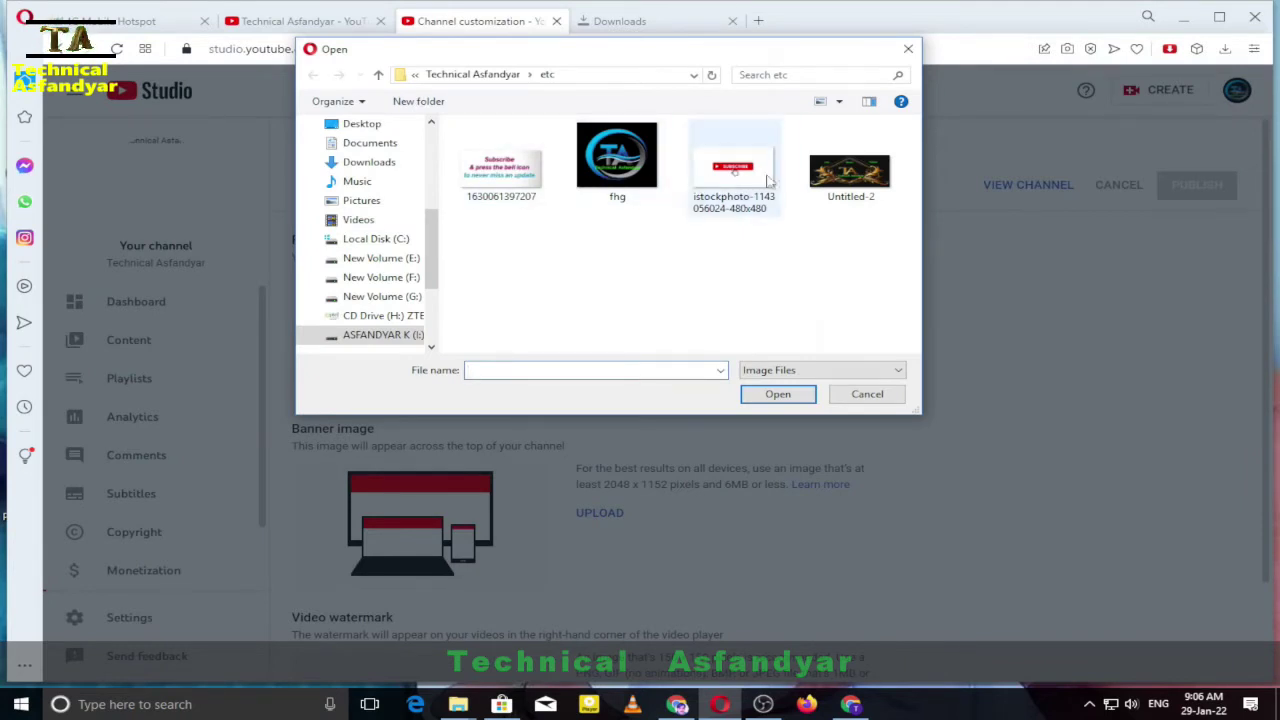
left_click(851, 172)
left_click(778, 394)
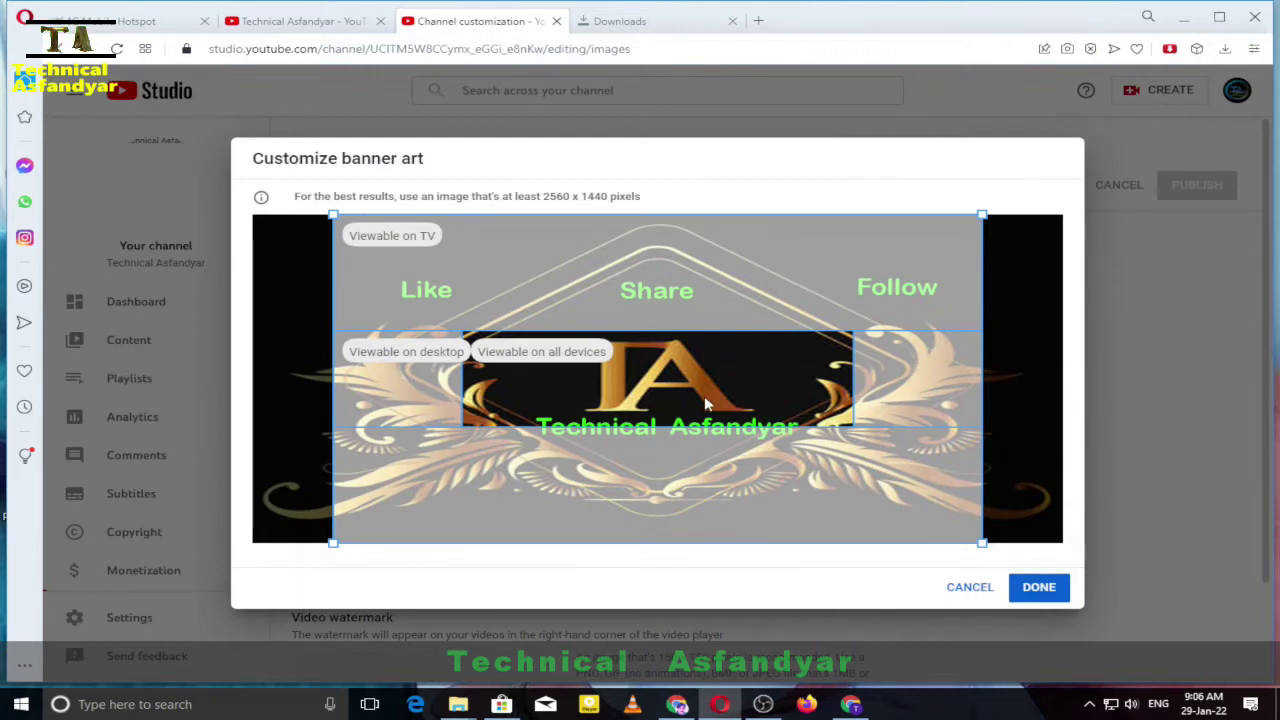
left_click_drag(706, 421, 702, 443)
left_click_drag(709, 388, 699, 455)
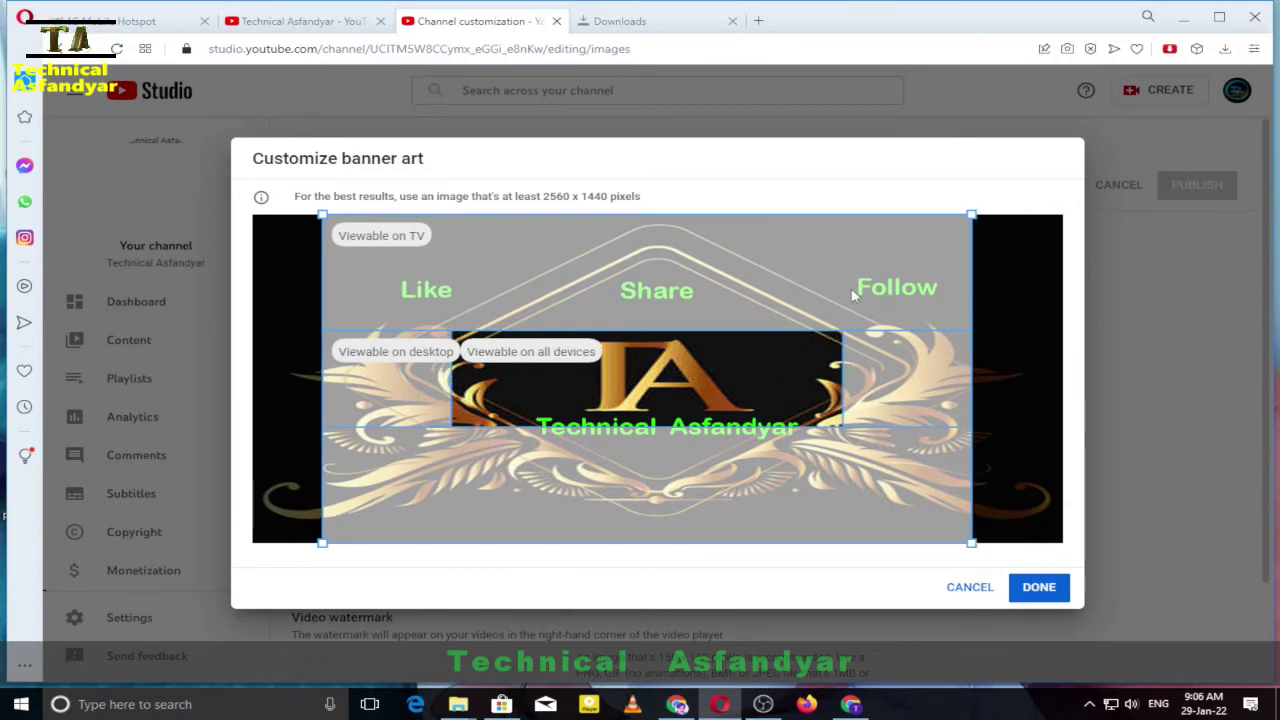
left_click(1030, 588)
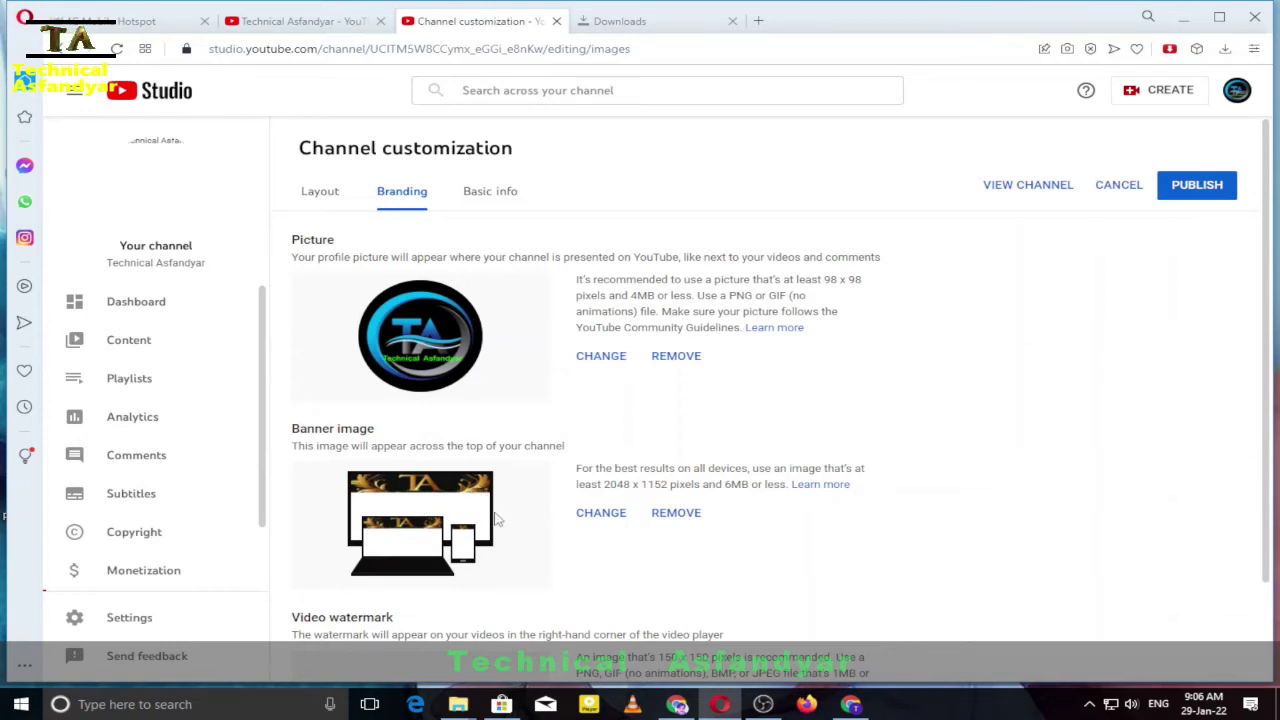
scroll(498, 518, "down", 2)
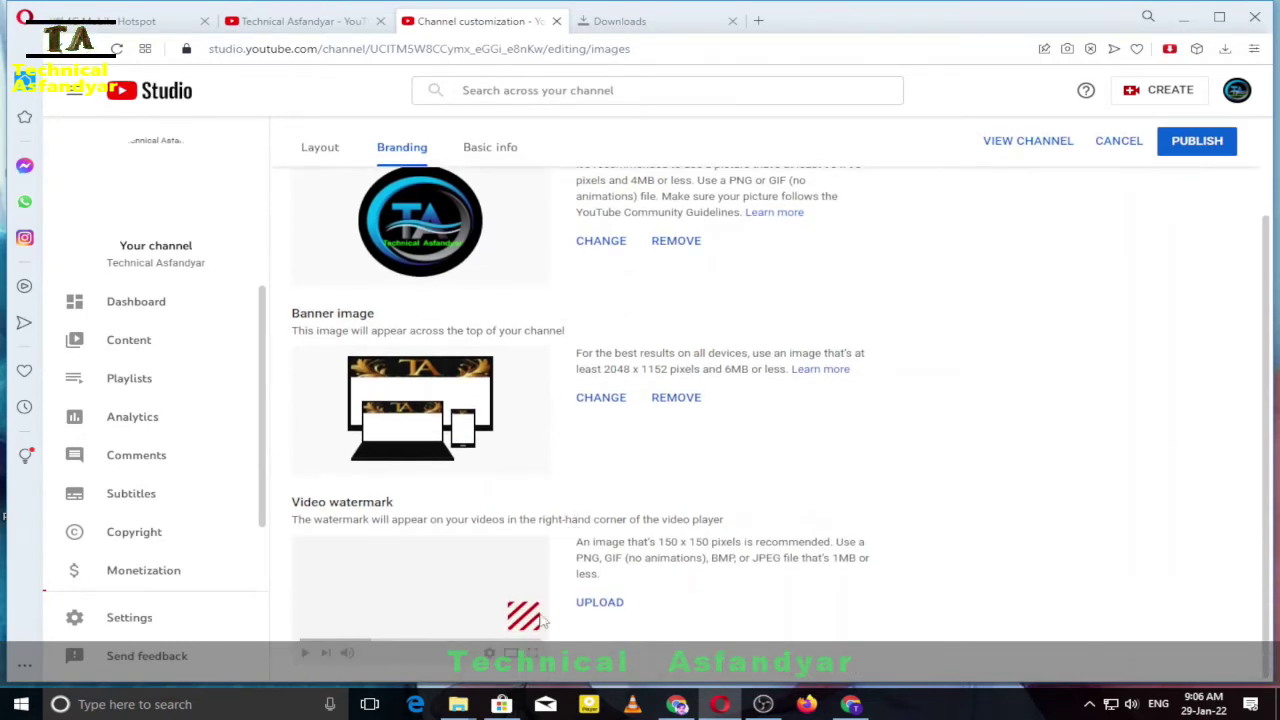
- Upload the fhg logo as the video watermark, displayed for the entire video
left_click(602, 603)
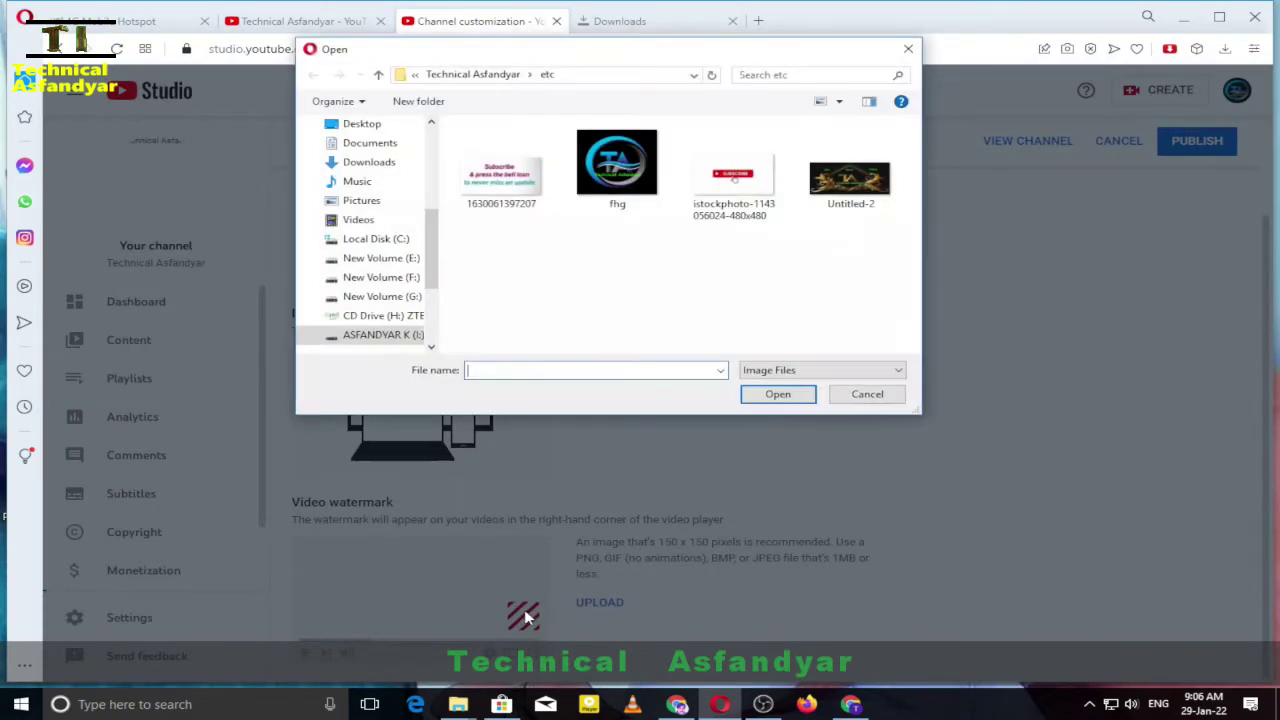
left_click(617, 168)
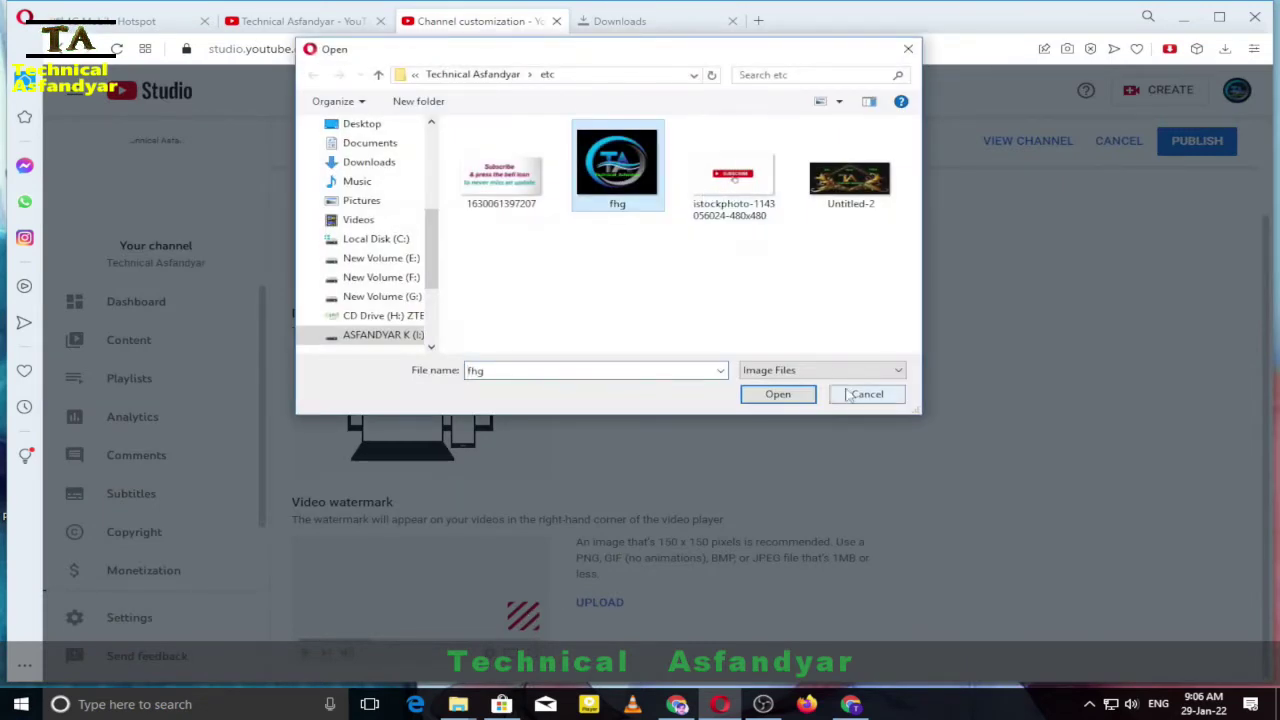
left_click(776, 394)
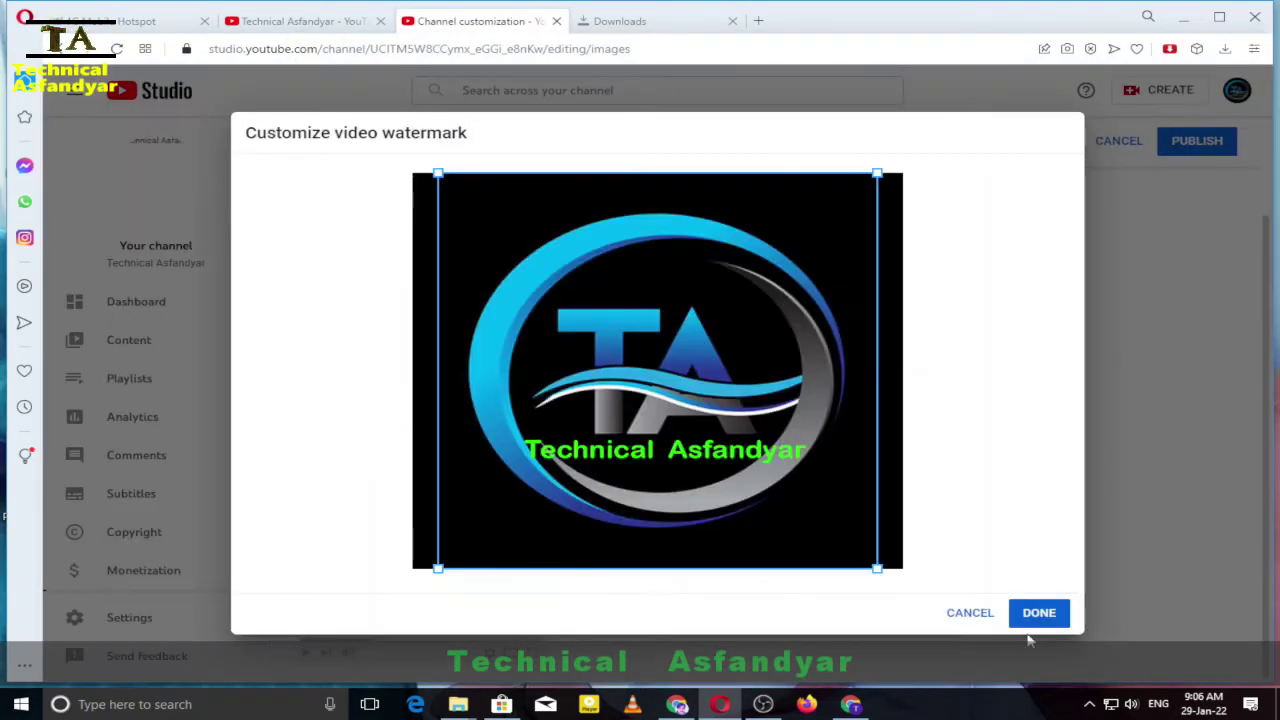
left_click(1035, 612)
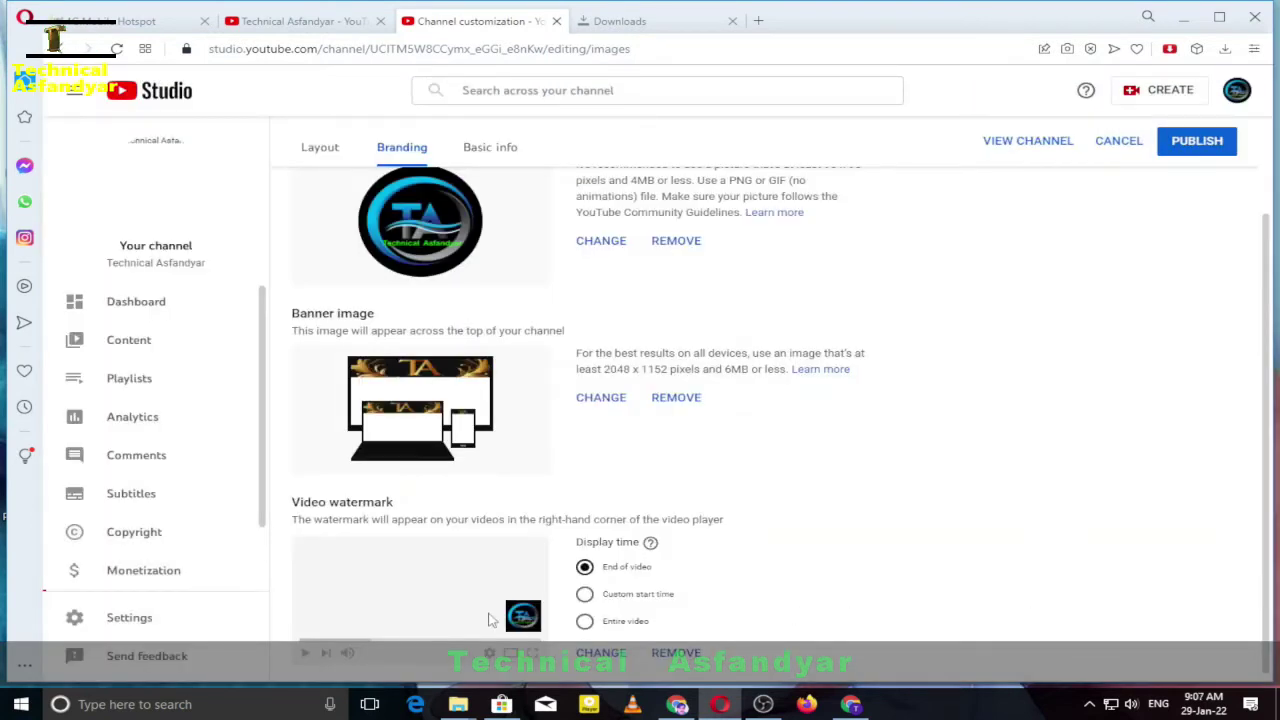
left_click(585, 624)
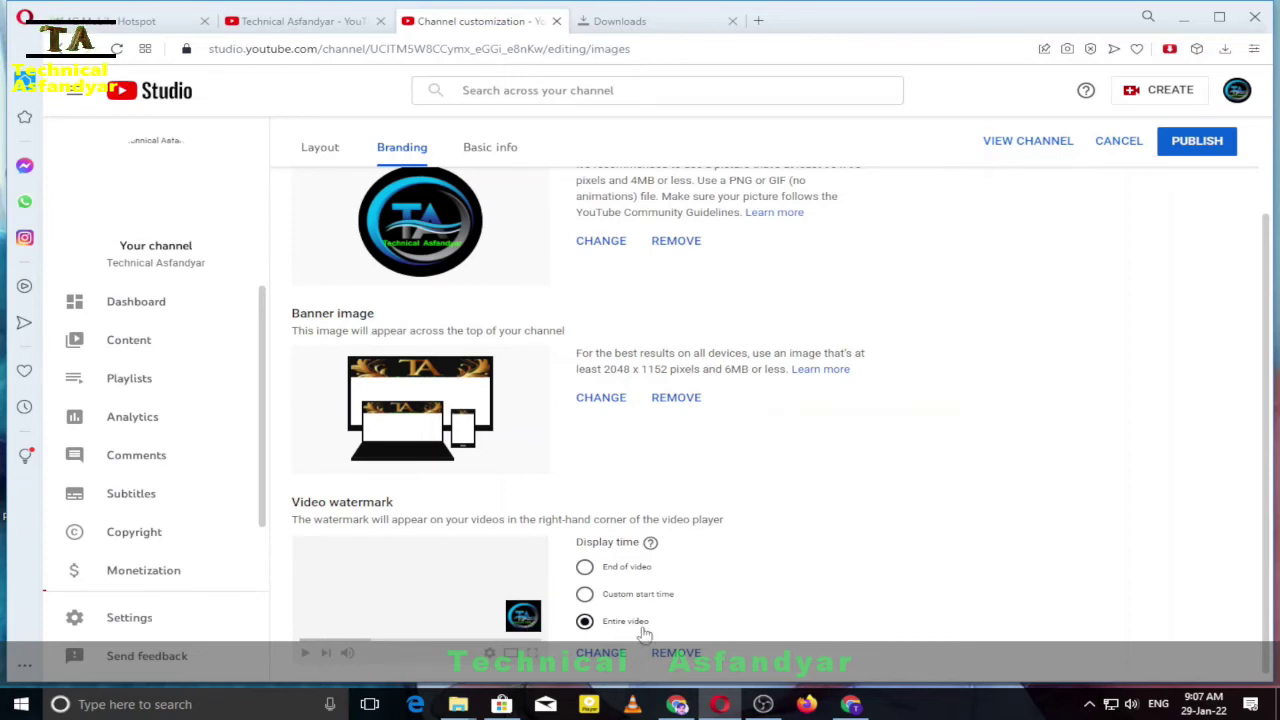
scroll(700, 560, "down", 1)
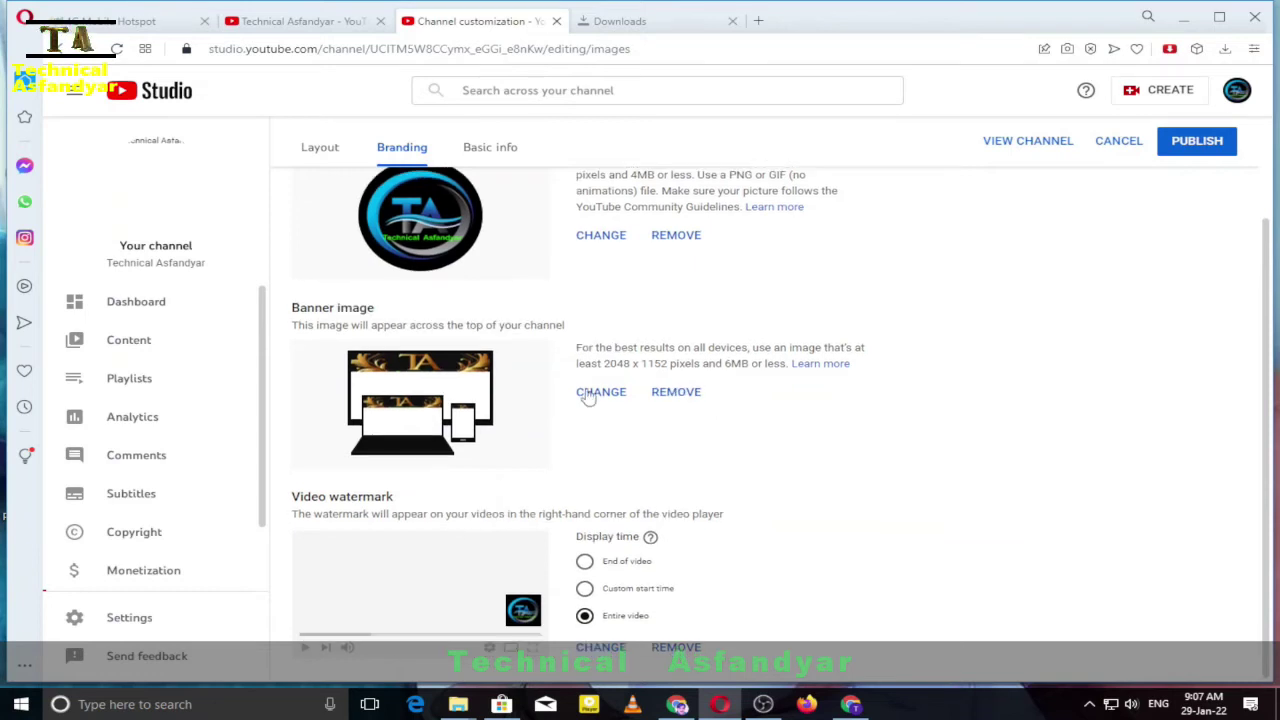
- Publish the branding changes and open the channel Settings
left_click(1201, 141)
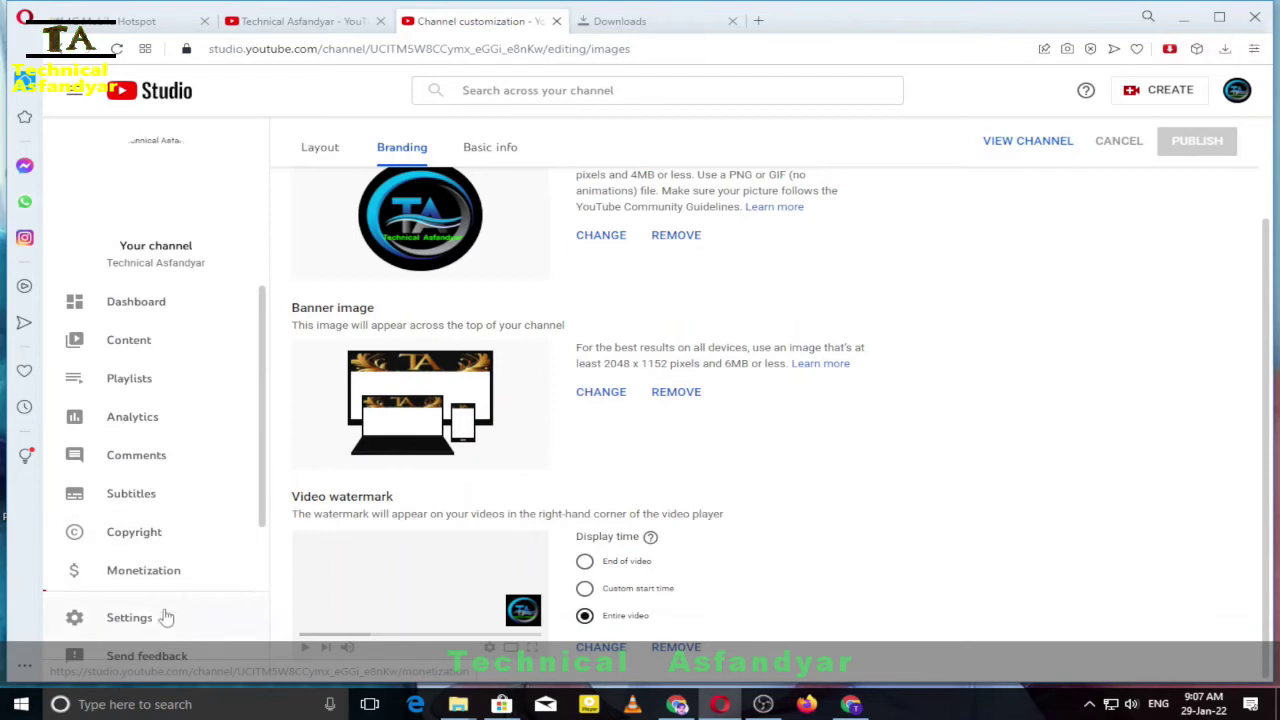
left_click(129, 619)
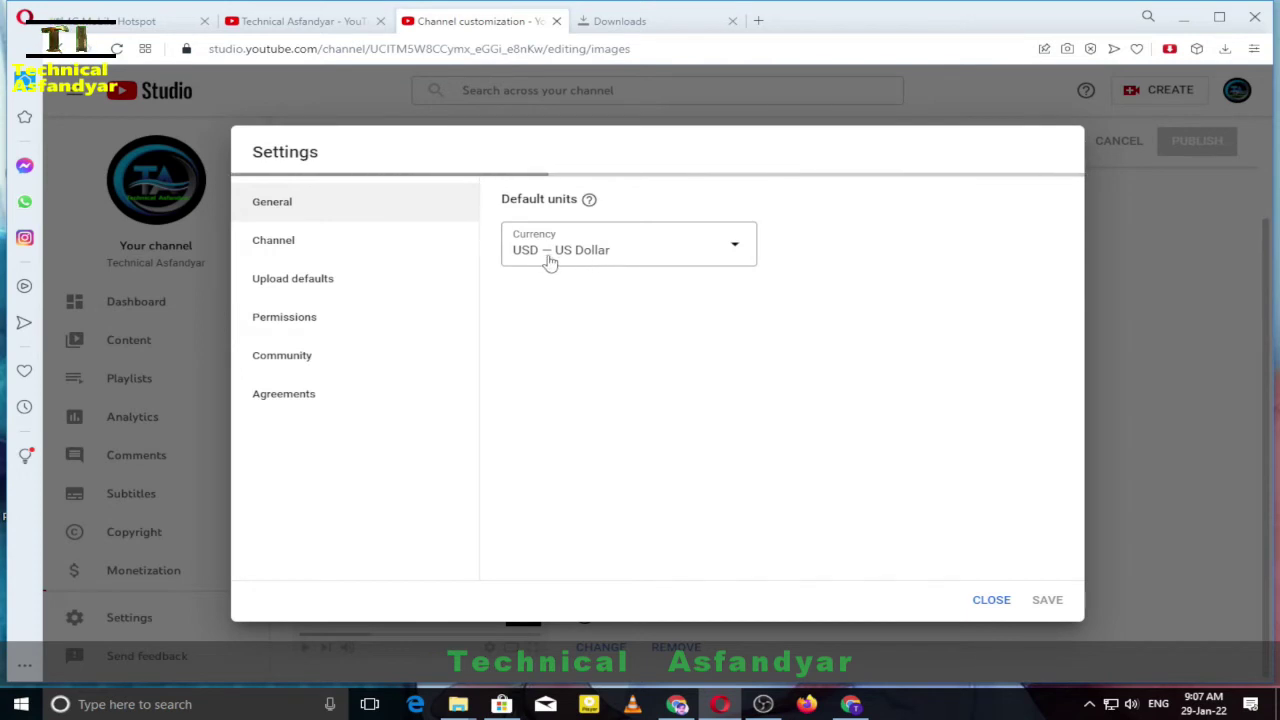
- Under Channel basic info, choose Pakistan as the country of residence
left_click(275, 243)
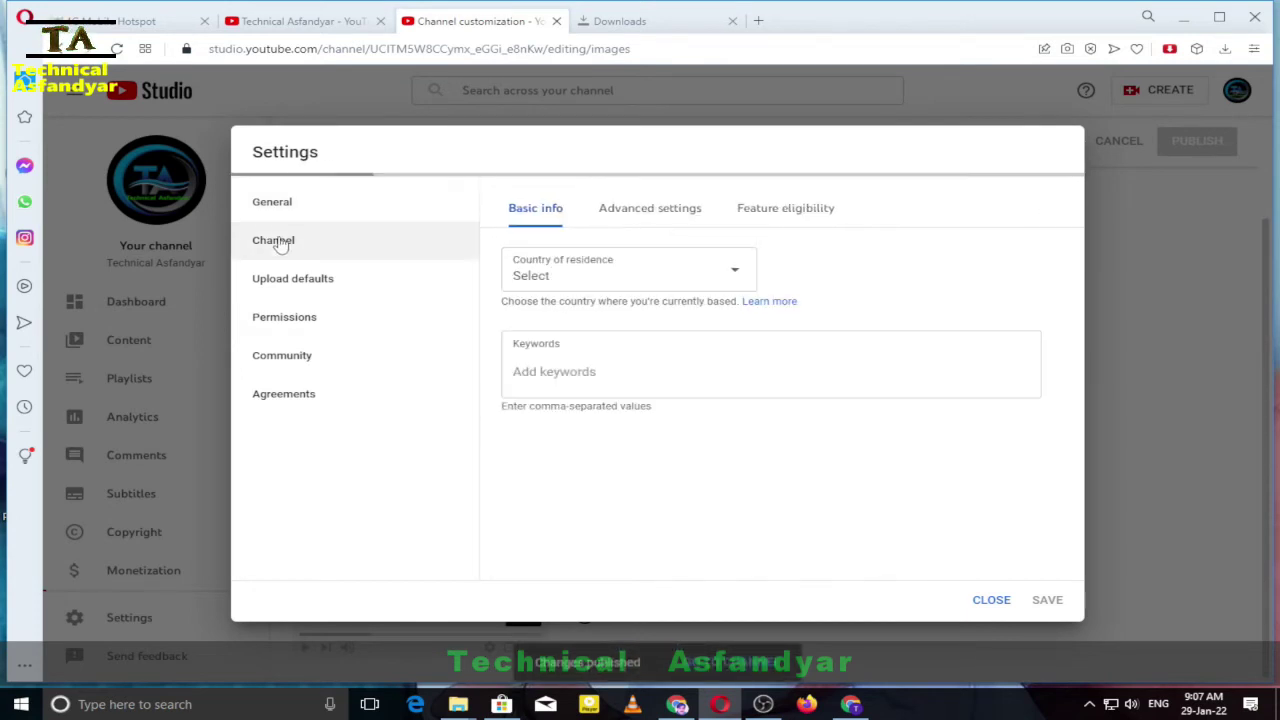
left_click(646, 288)
scroll(592, 490, "down", 3)
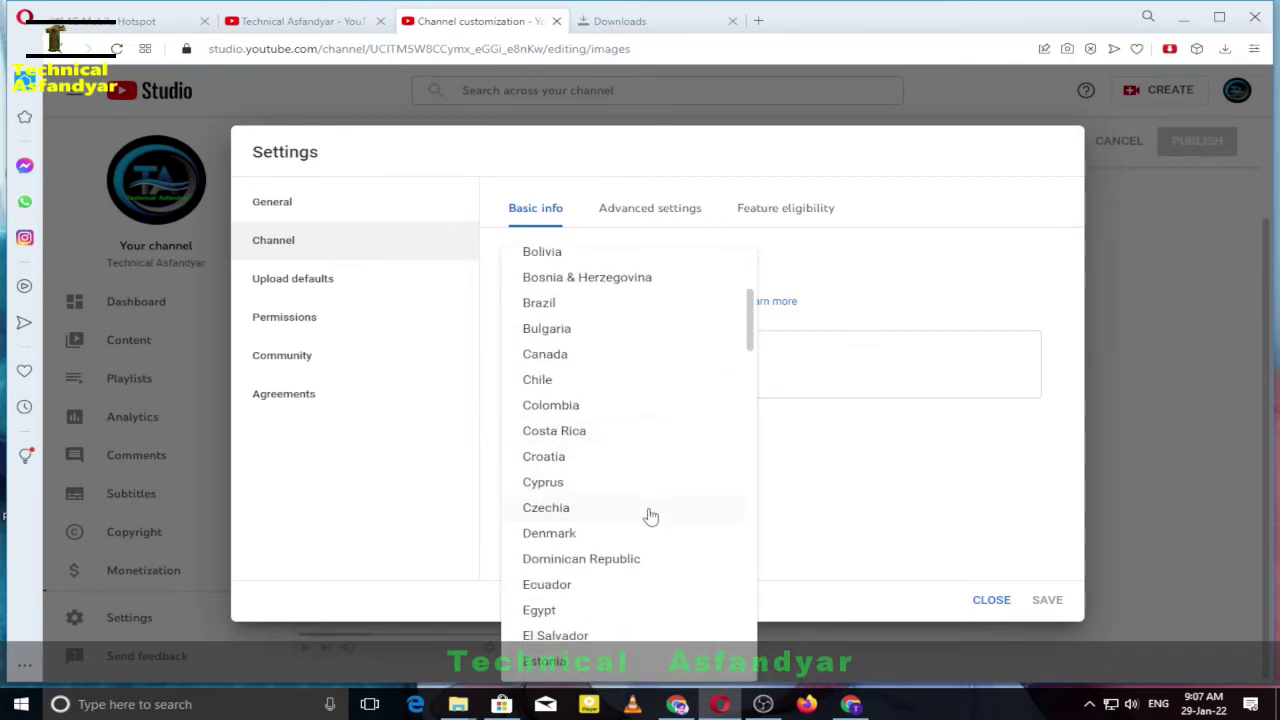
scroll(649, 517, "down", 9)
scroll(640, 516, "down", 8)
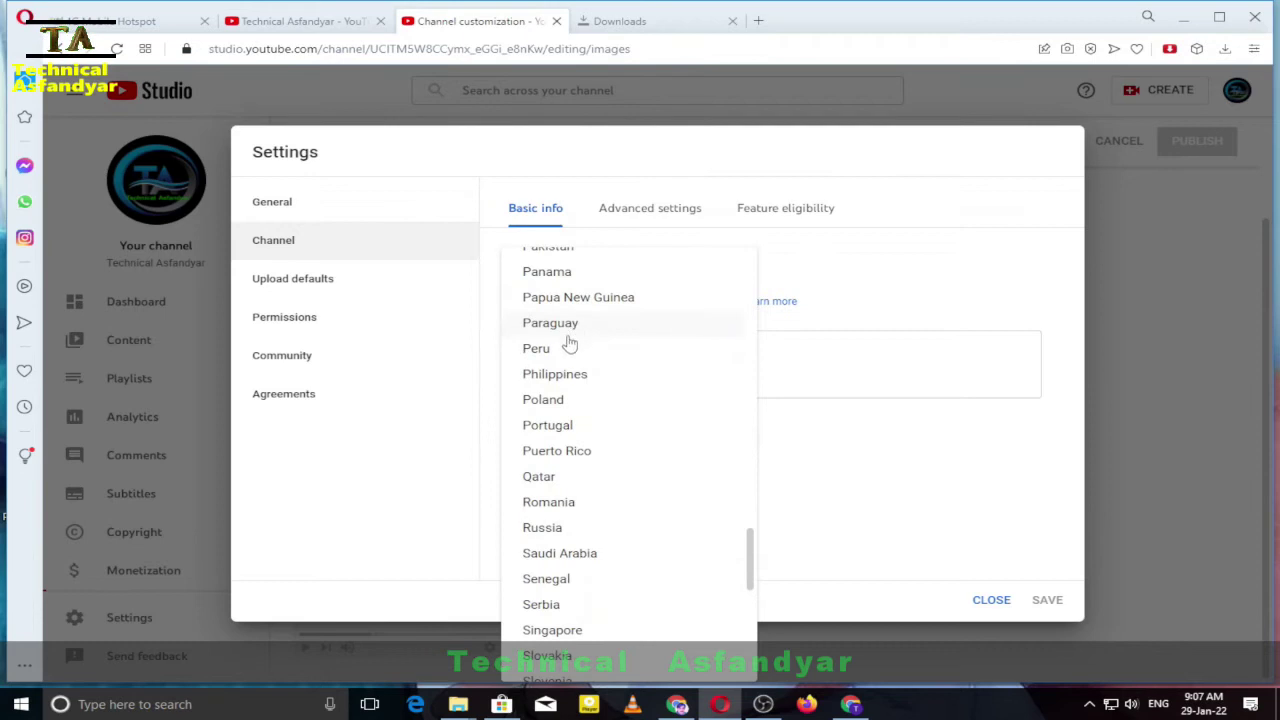
scroll(569, 290, "up", 1)
left_click(560, 327)
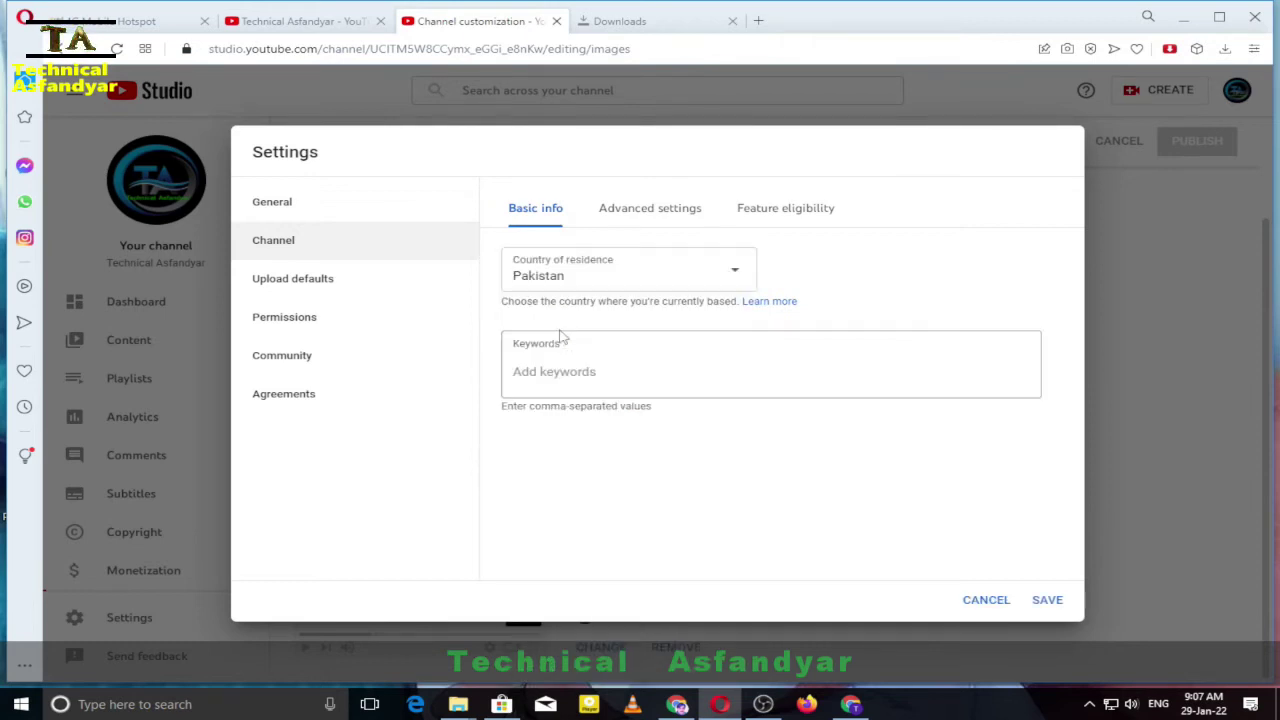
left_click(574, 371)
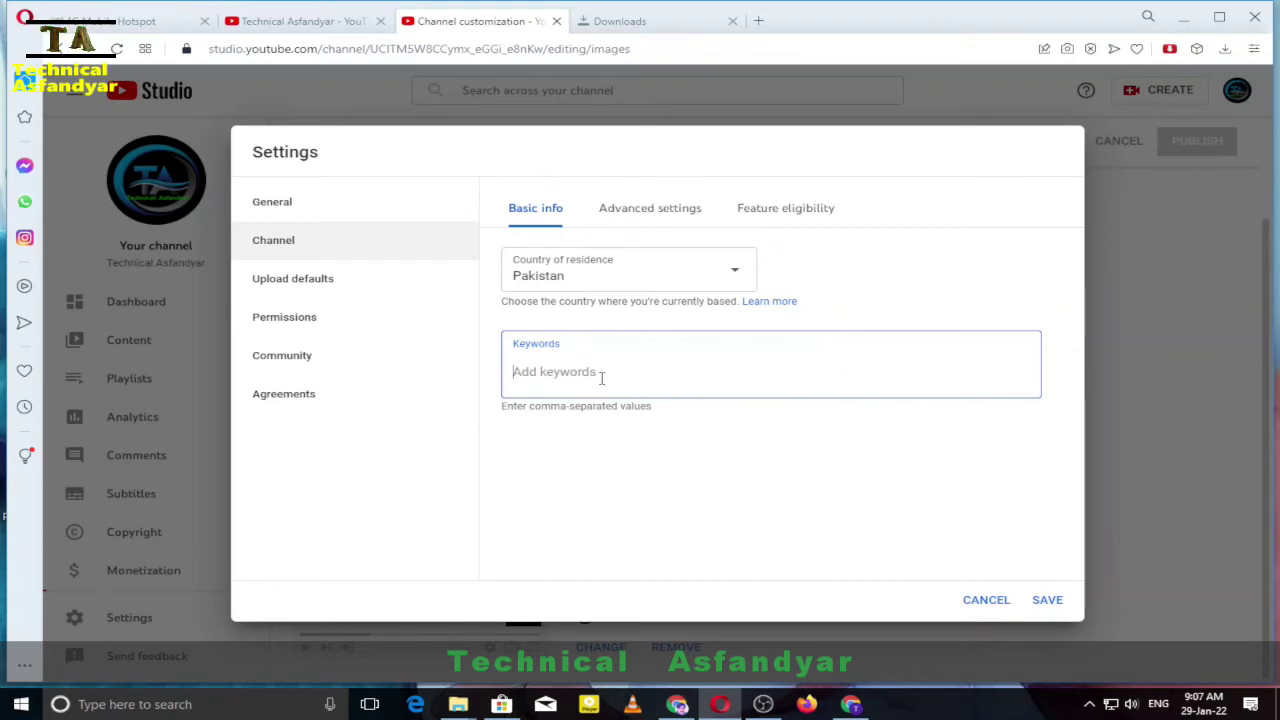
- Add 'Technical asfandyar' and 'earn on youtube' as channel keywords, then show the Advanced settings
type("T")
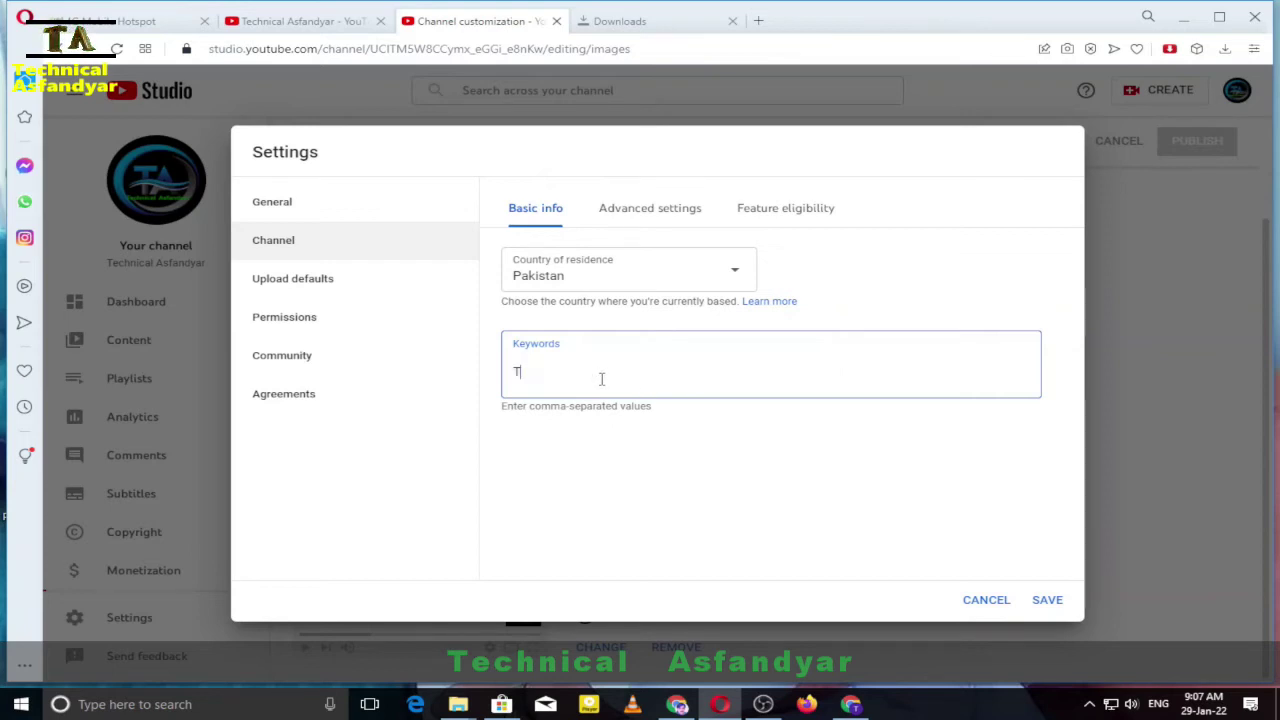
type("echni")
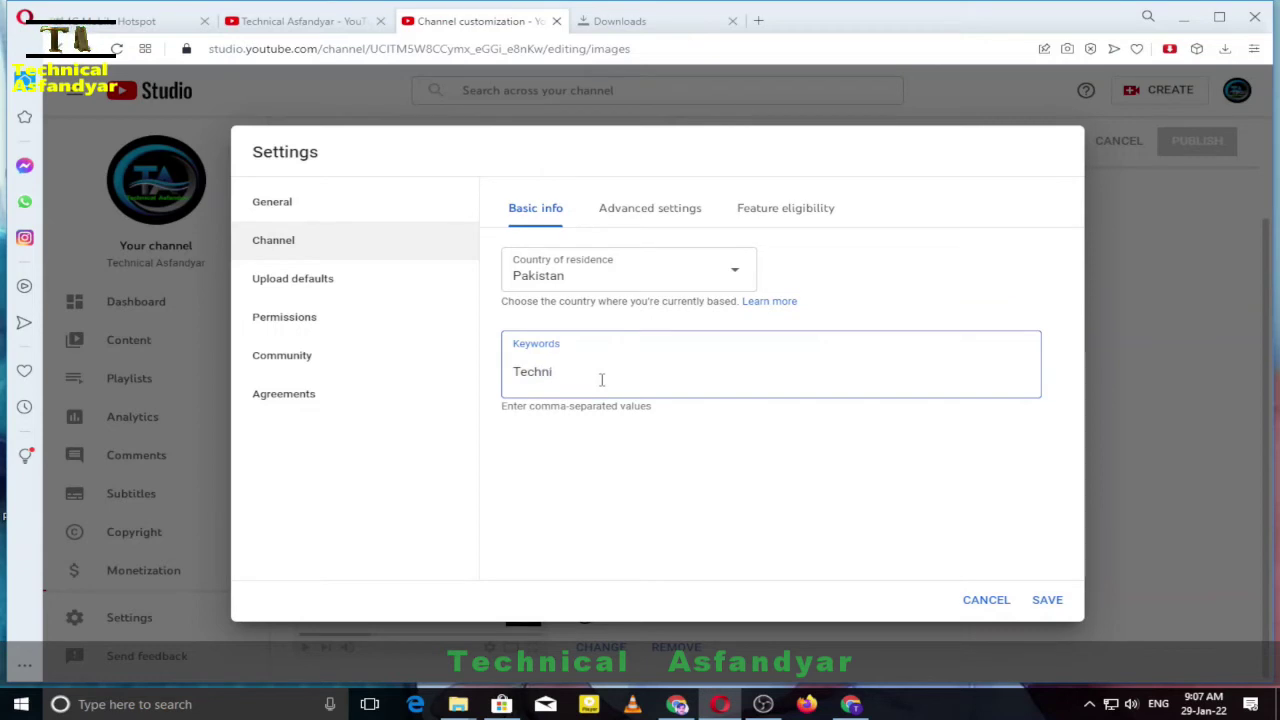
type("cal ")
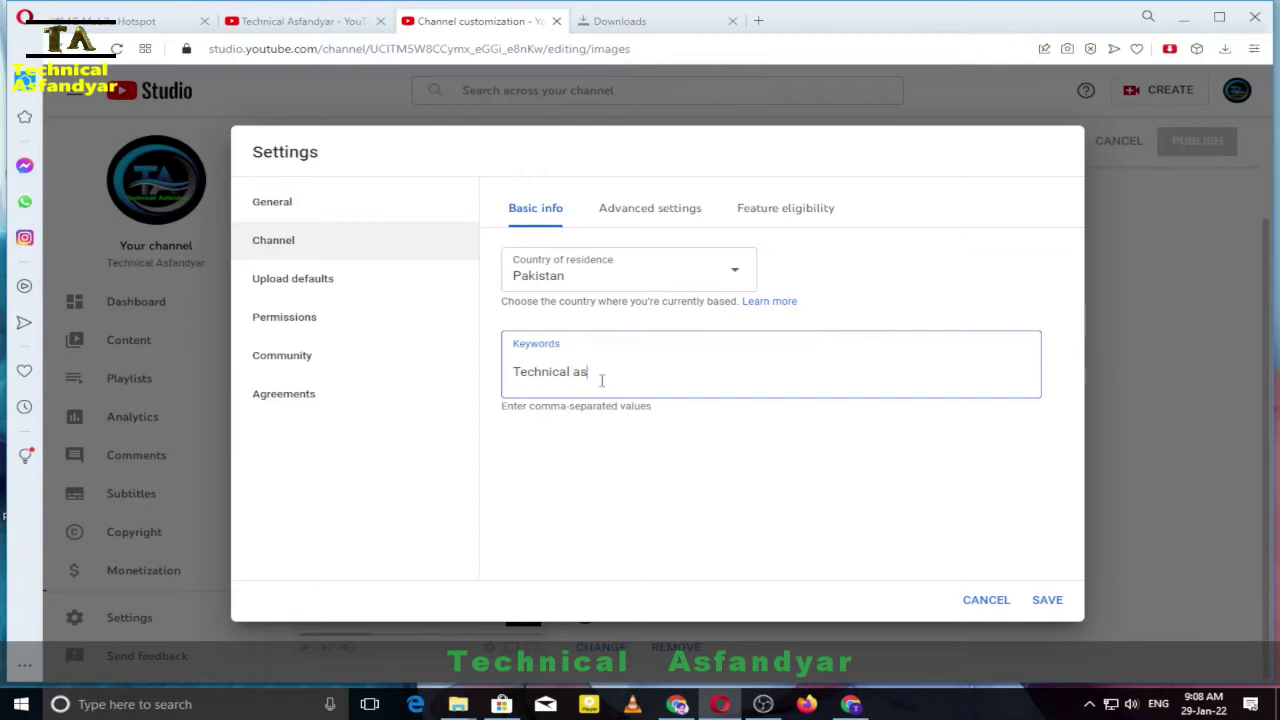
type("asfandyar")
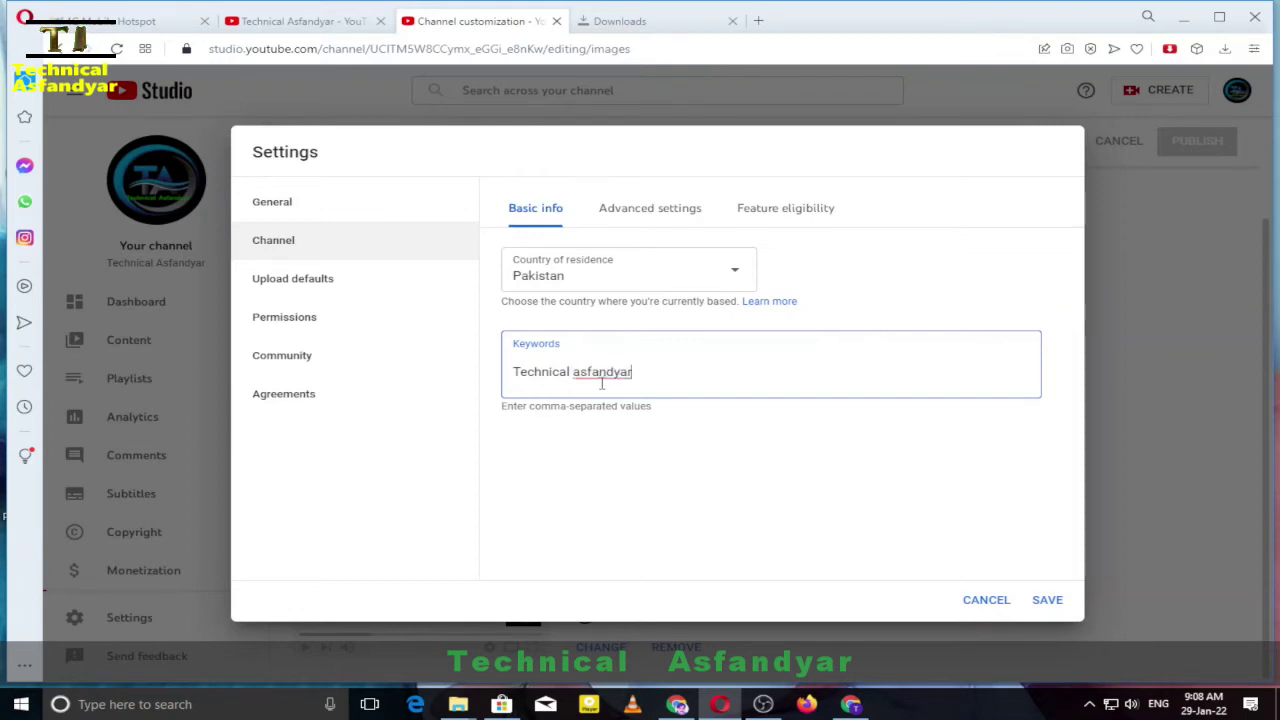
key("Return")
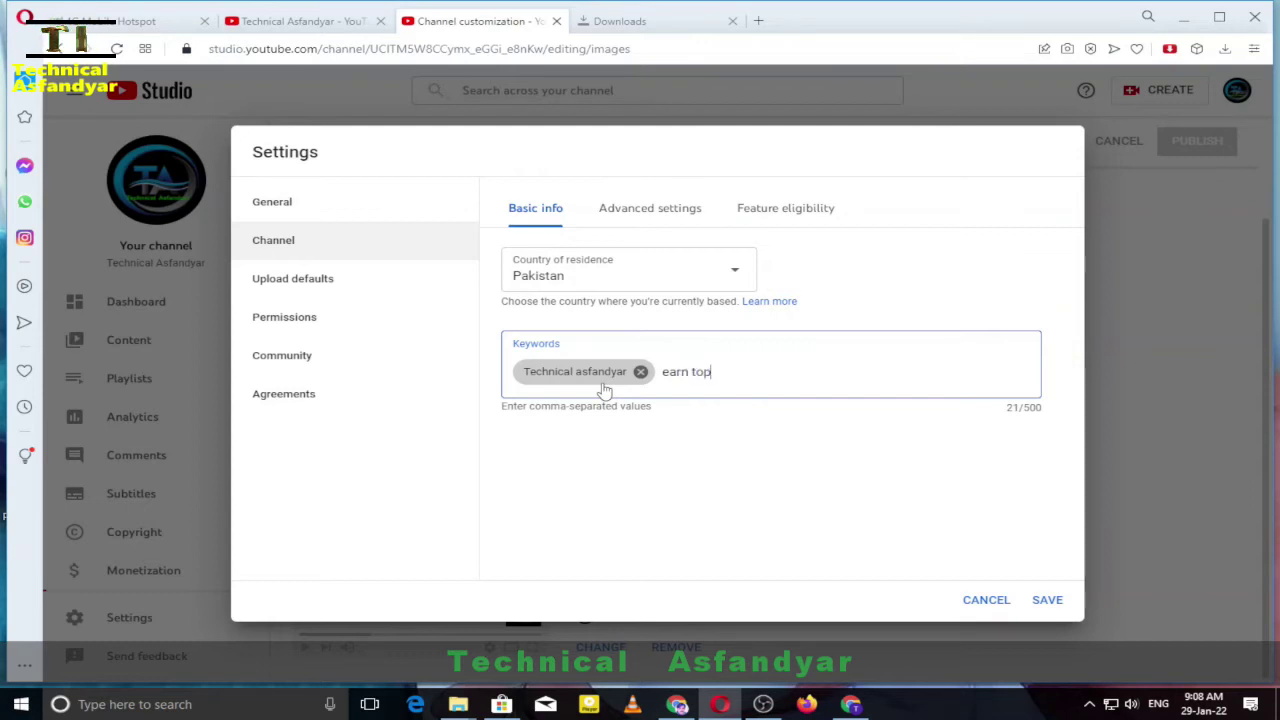
key("BackSpace")
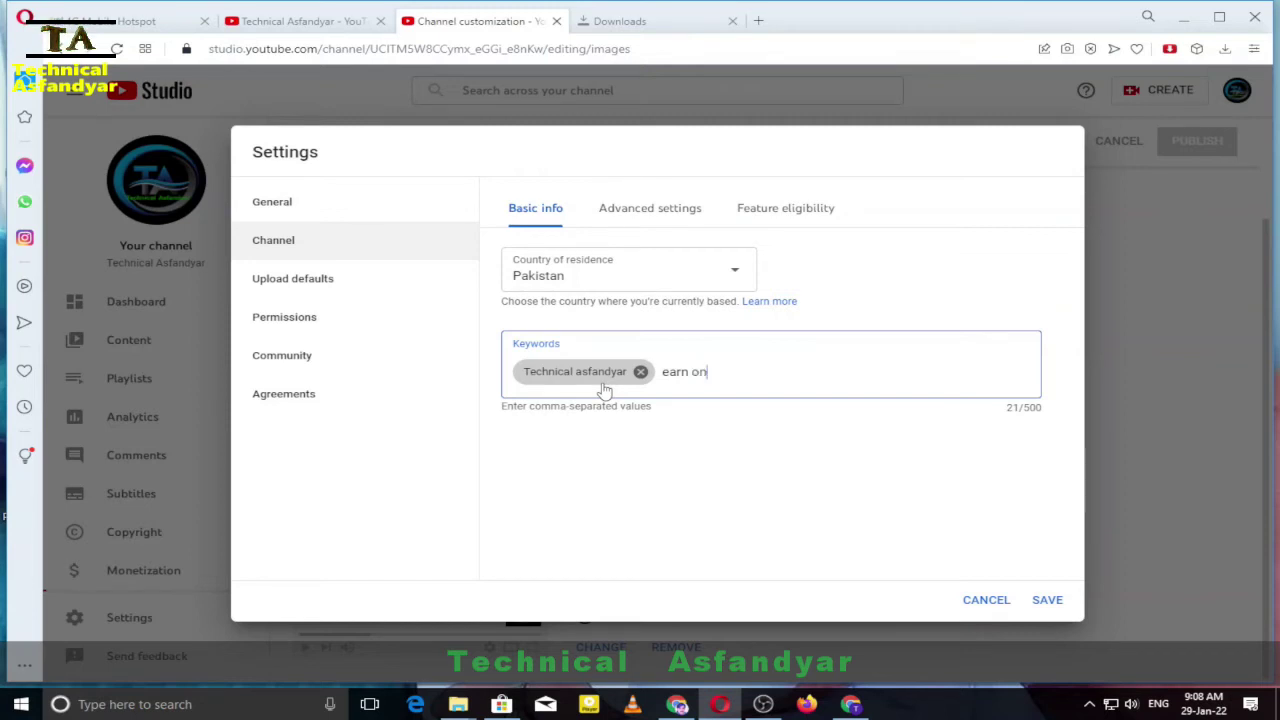
type("youtu")
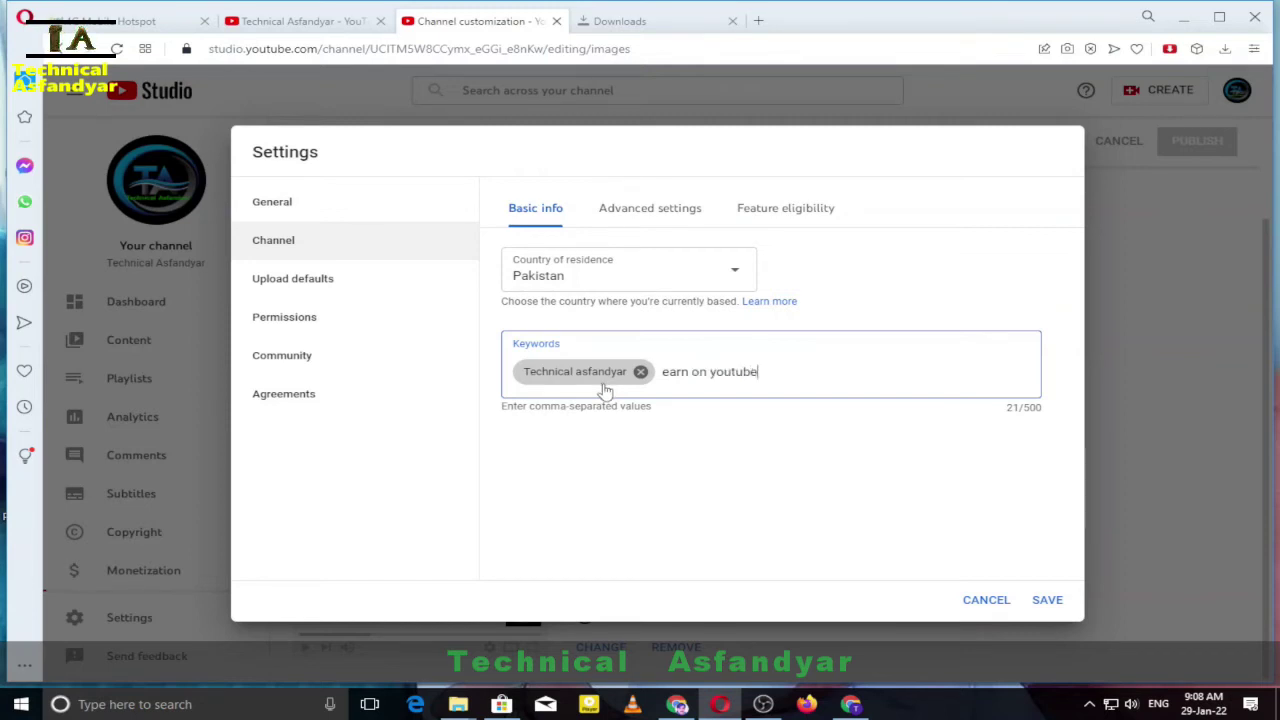
type("be")
key("Return")
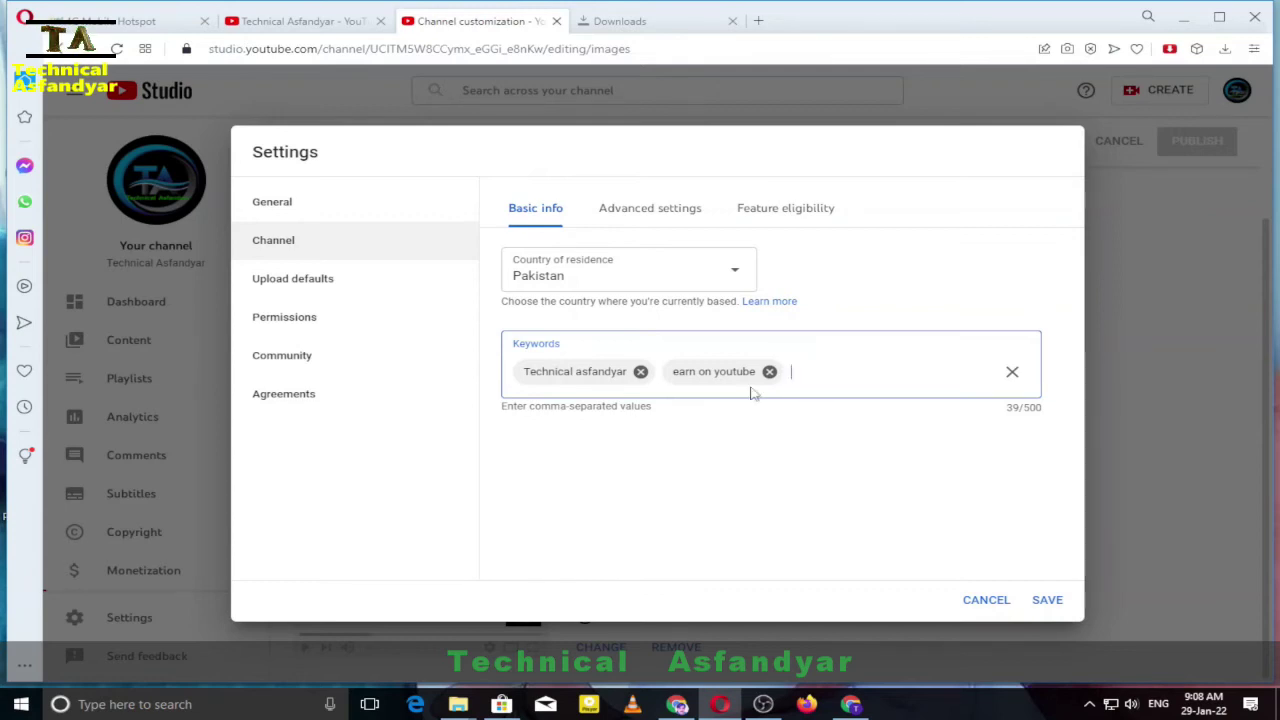
left_click(625, 218)
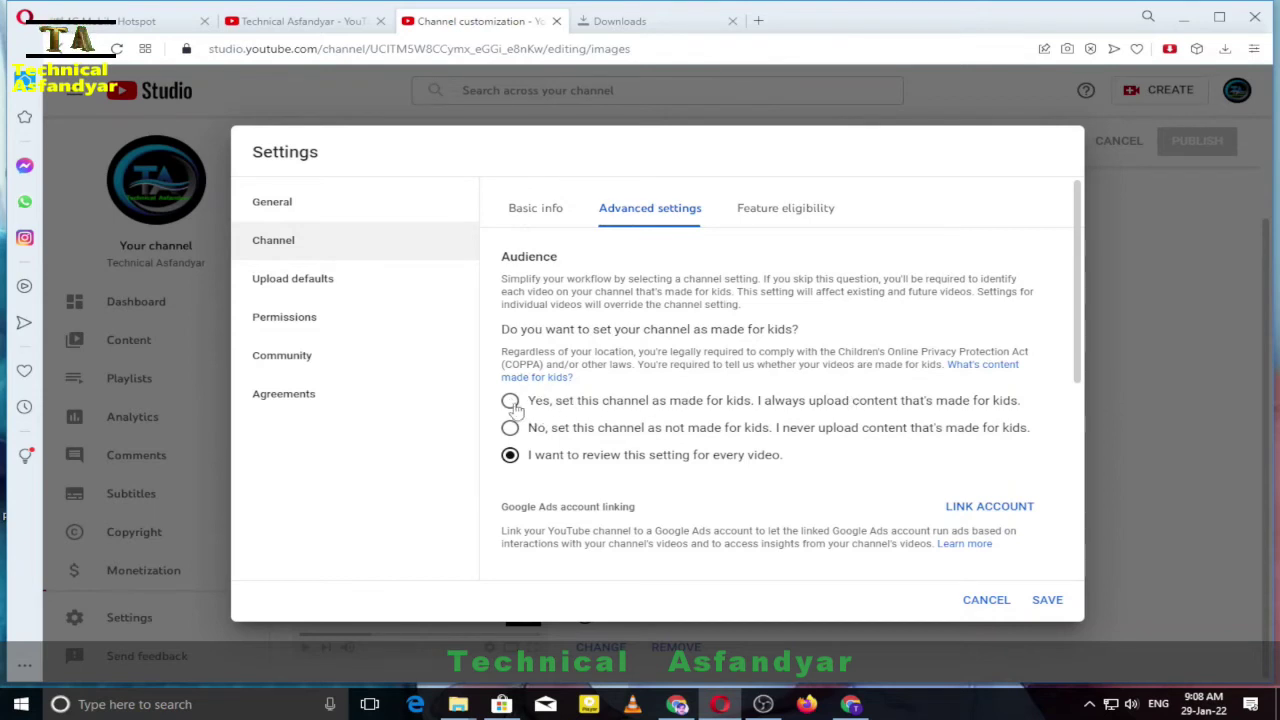
- Set the channel's audience to 'No, set this channel as not made for kids'
left_click(511, 402)
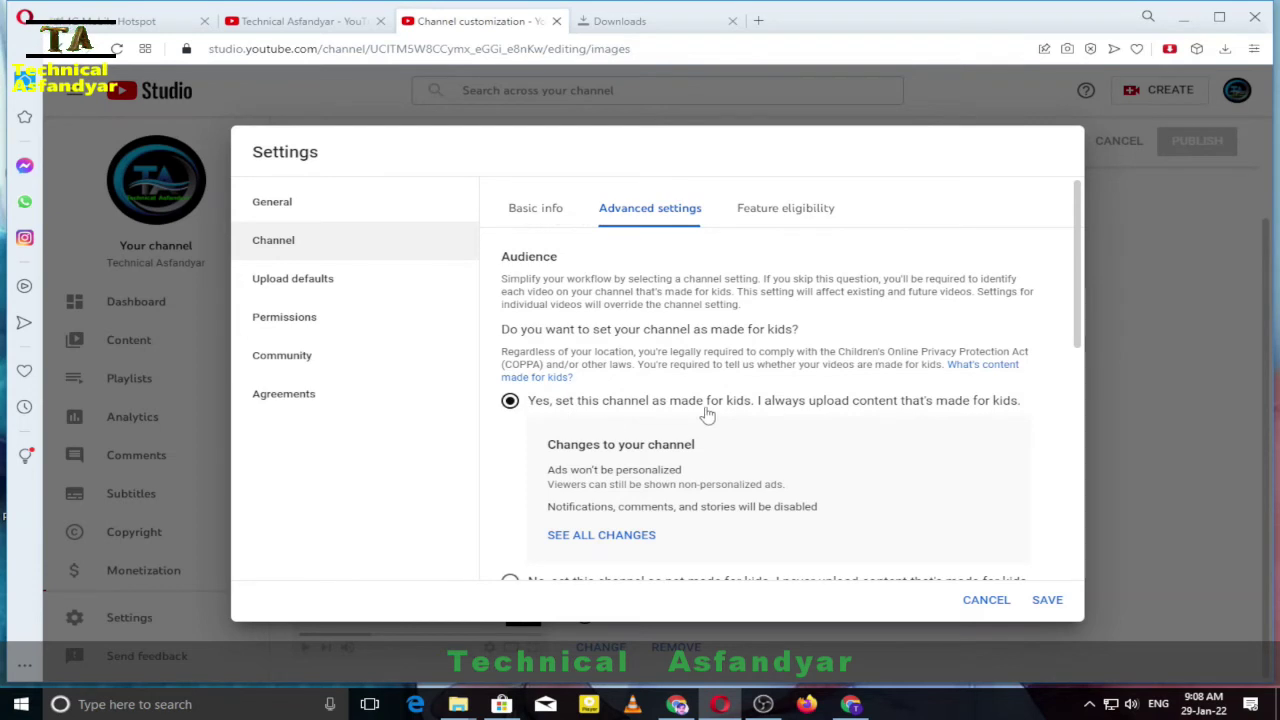
scroll(535, 415, "down", 2)
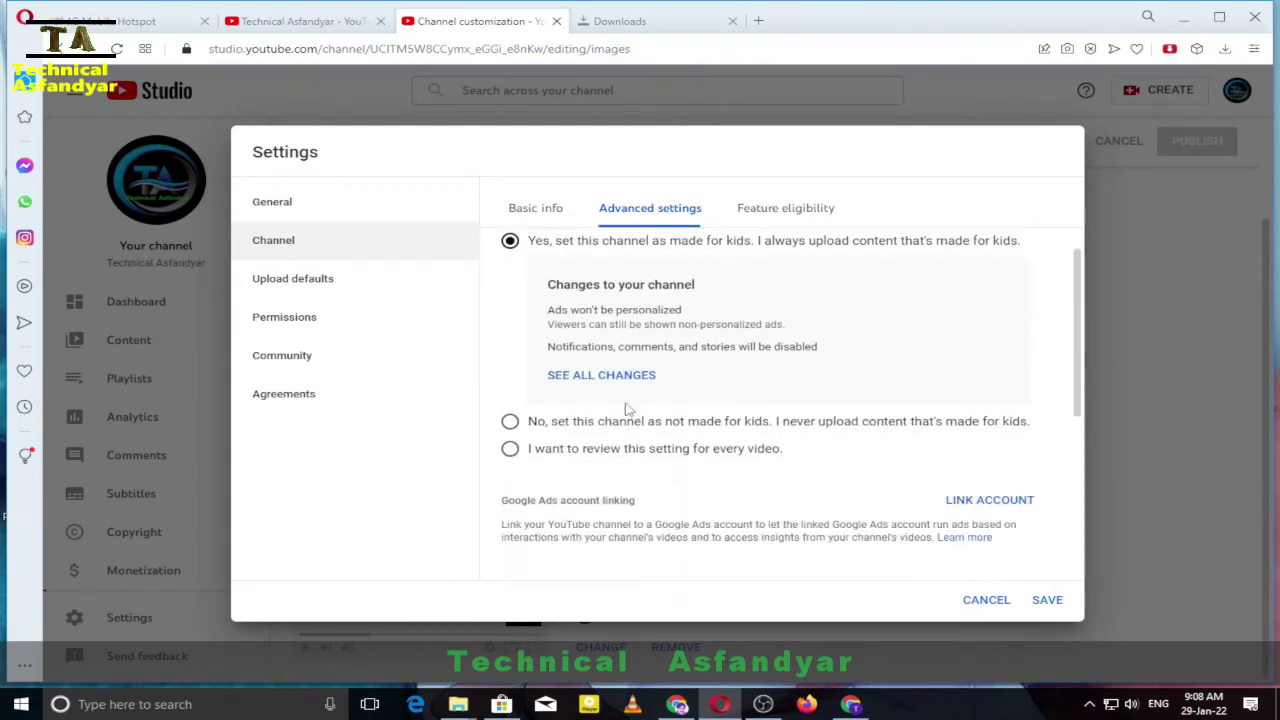
left_click(510, 423)
scroll(560, 400, "down", 2)
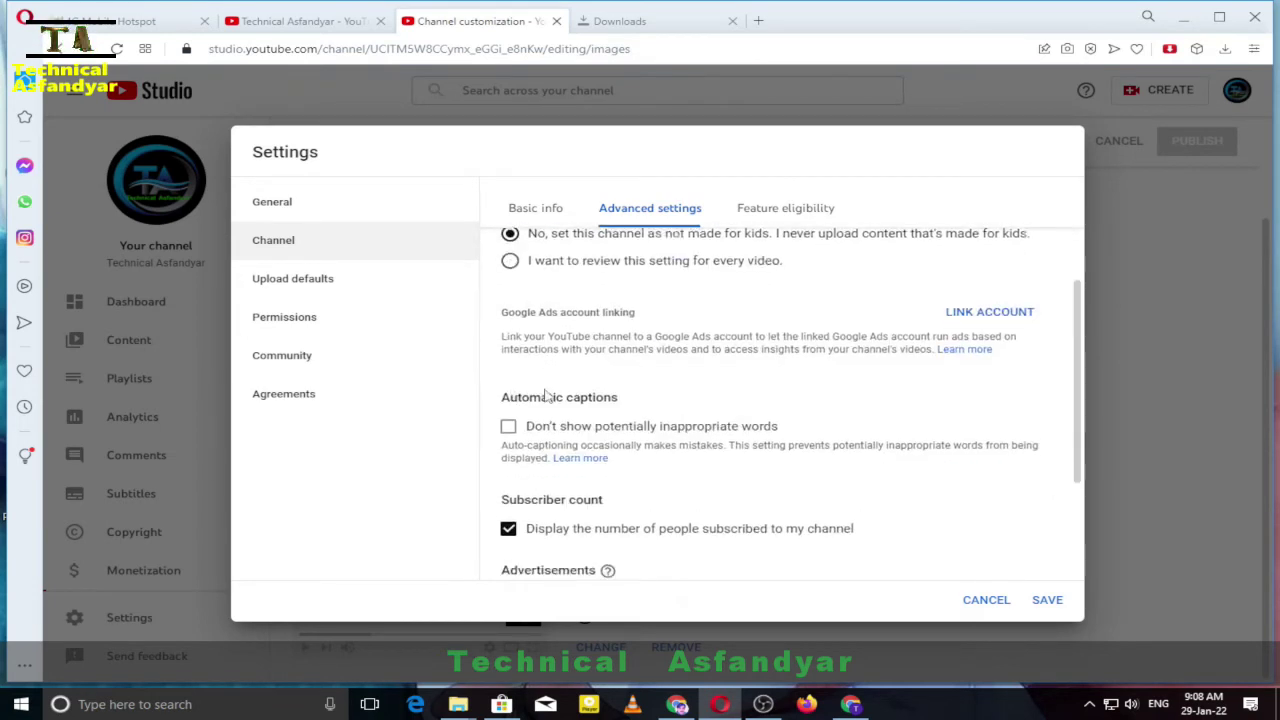
scroll(565, 403, "up", 4)
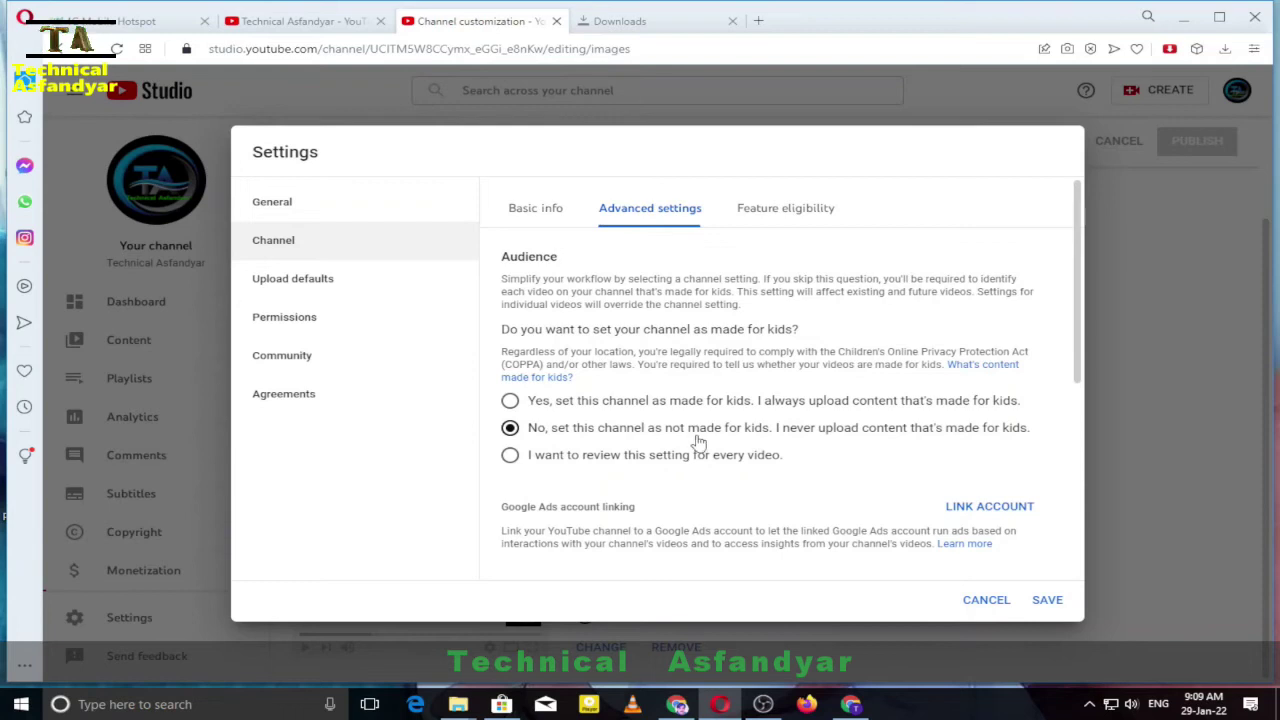
scroll(700, 445, "down", 1)
scroll(667, 452, "up", 1)
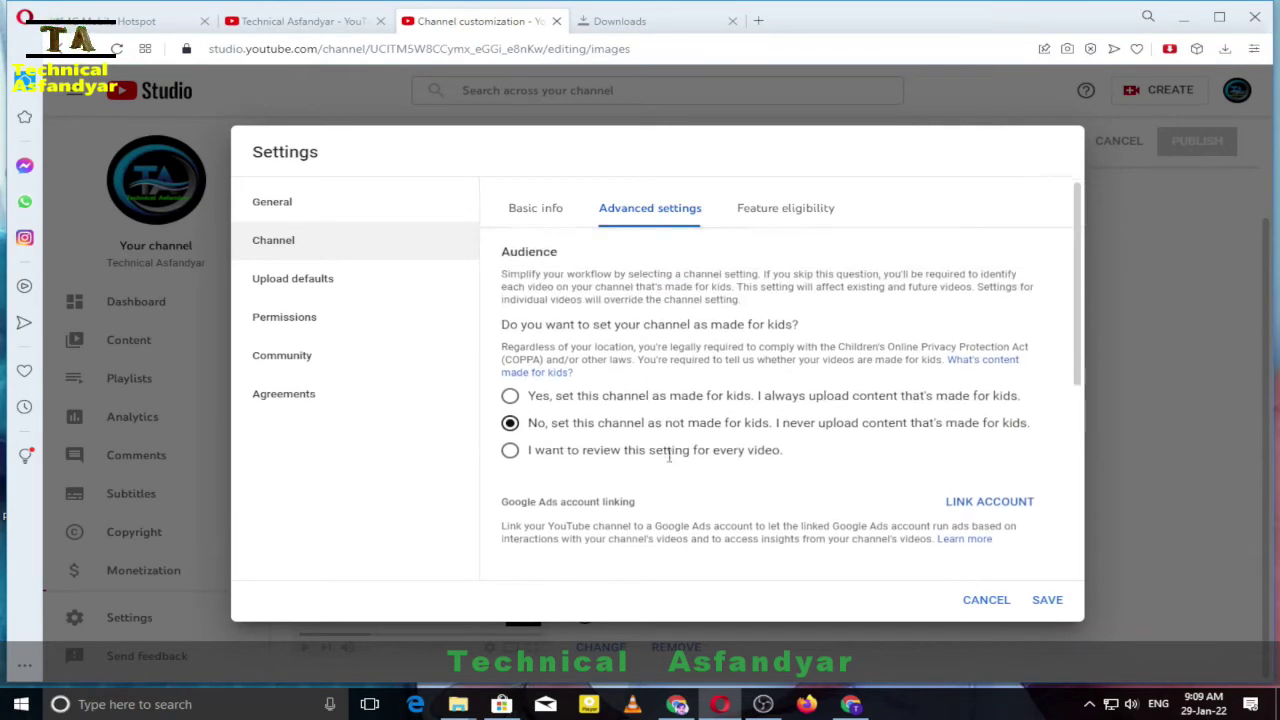
scroll(645, 455, "down", 3)
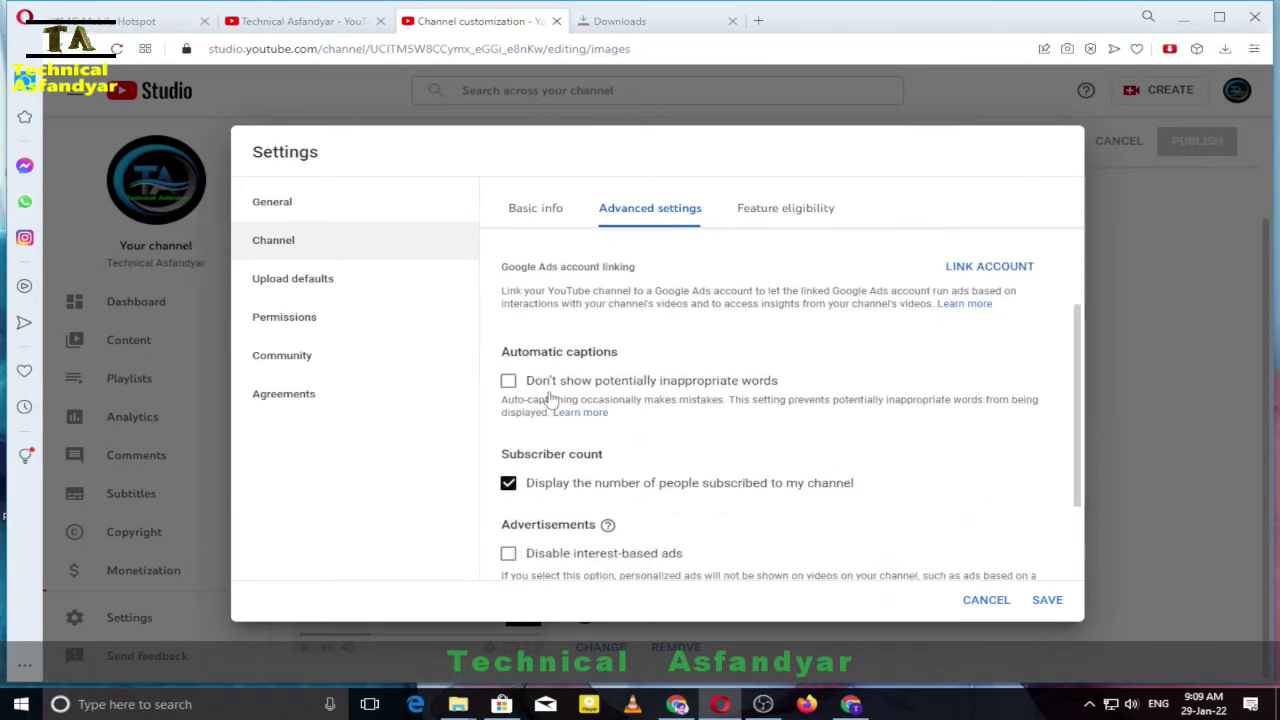
scroll(716, 393, "down", 1)
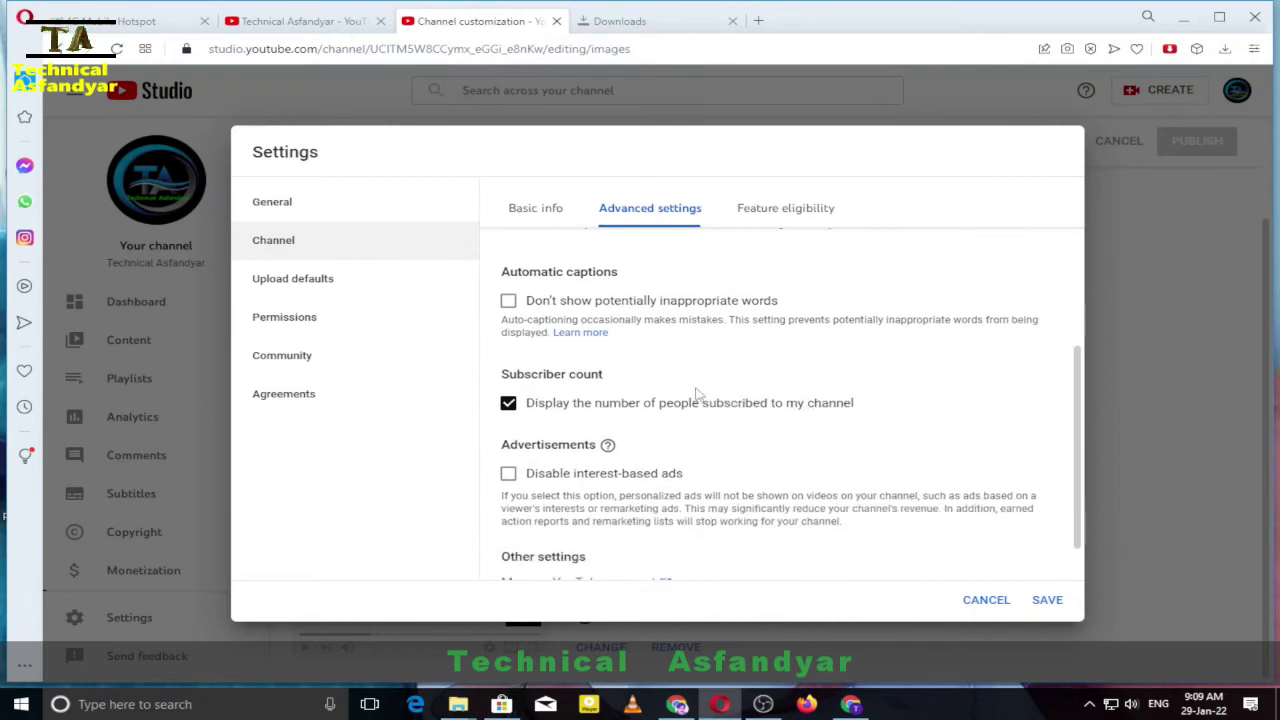
scroll(716, 393, "down", 1)
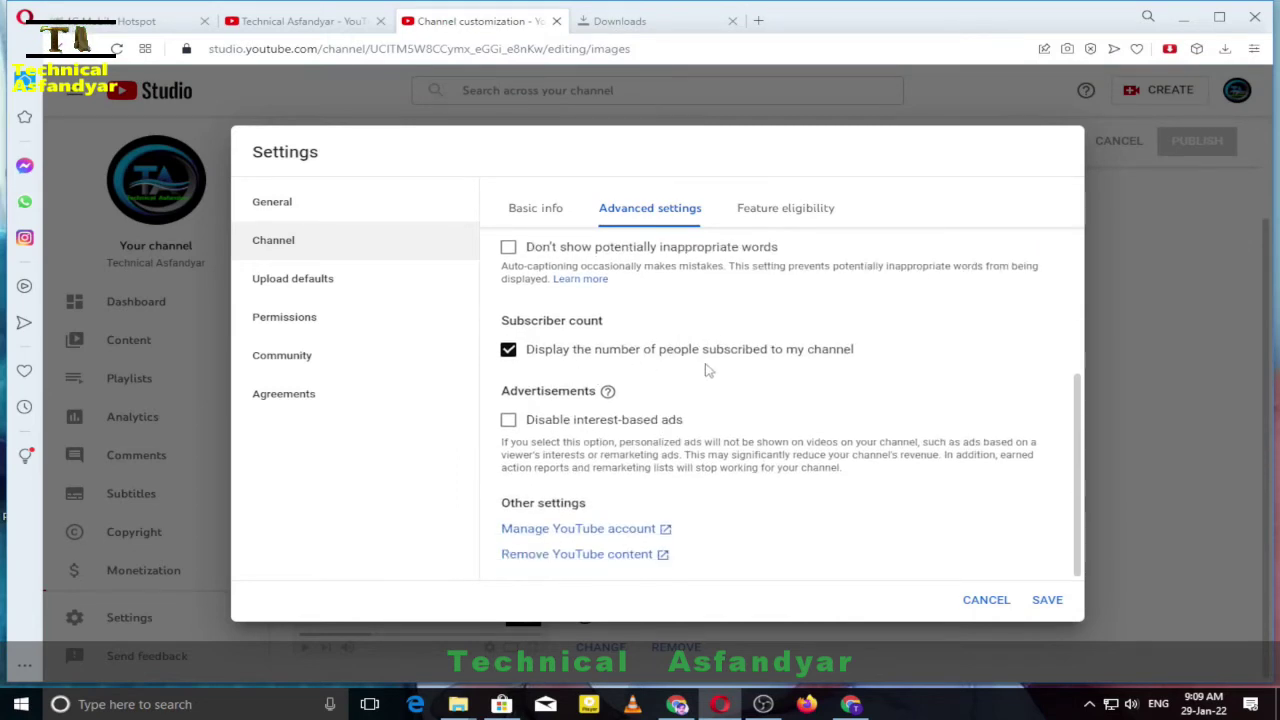
- Hide the channel's subscriber count and view the Feature eligibility levels
left_click(508, 355)
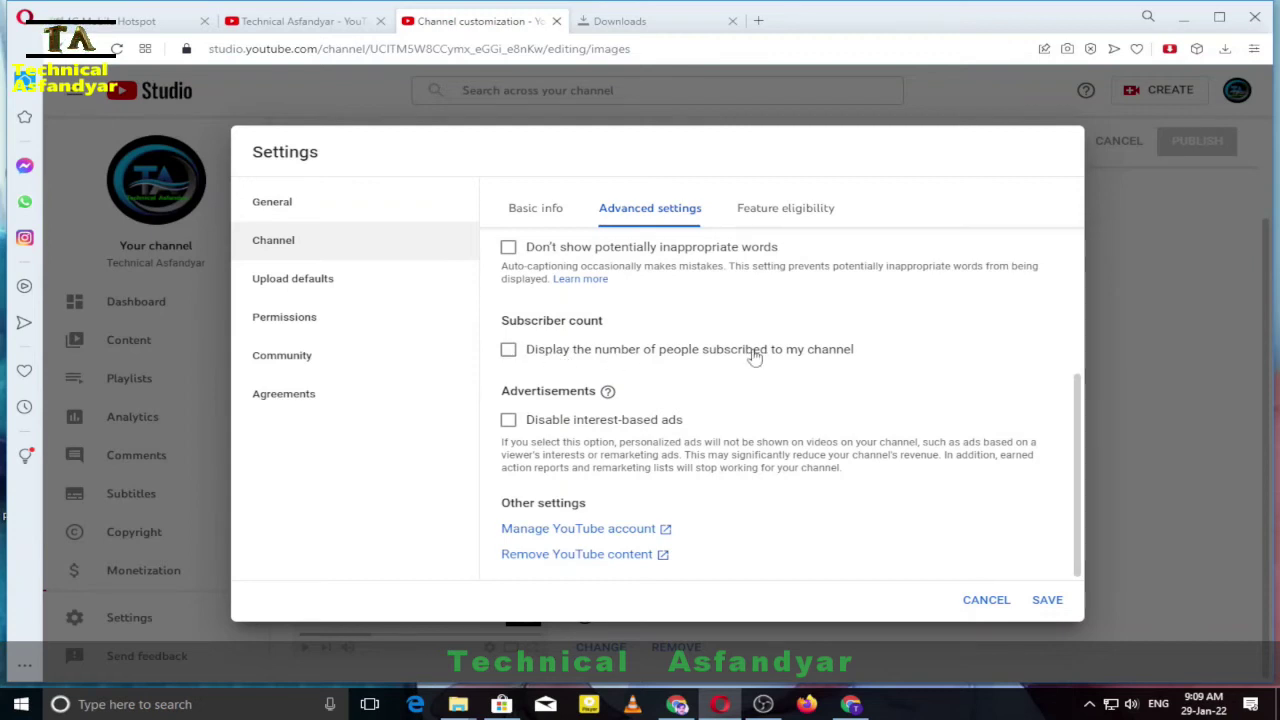
left_click(508, 350)
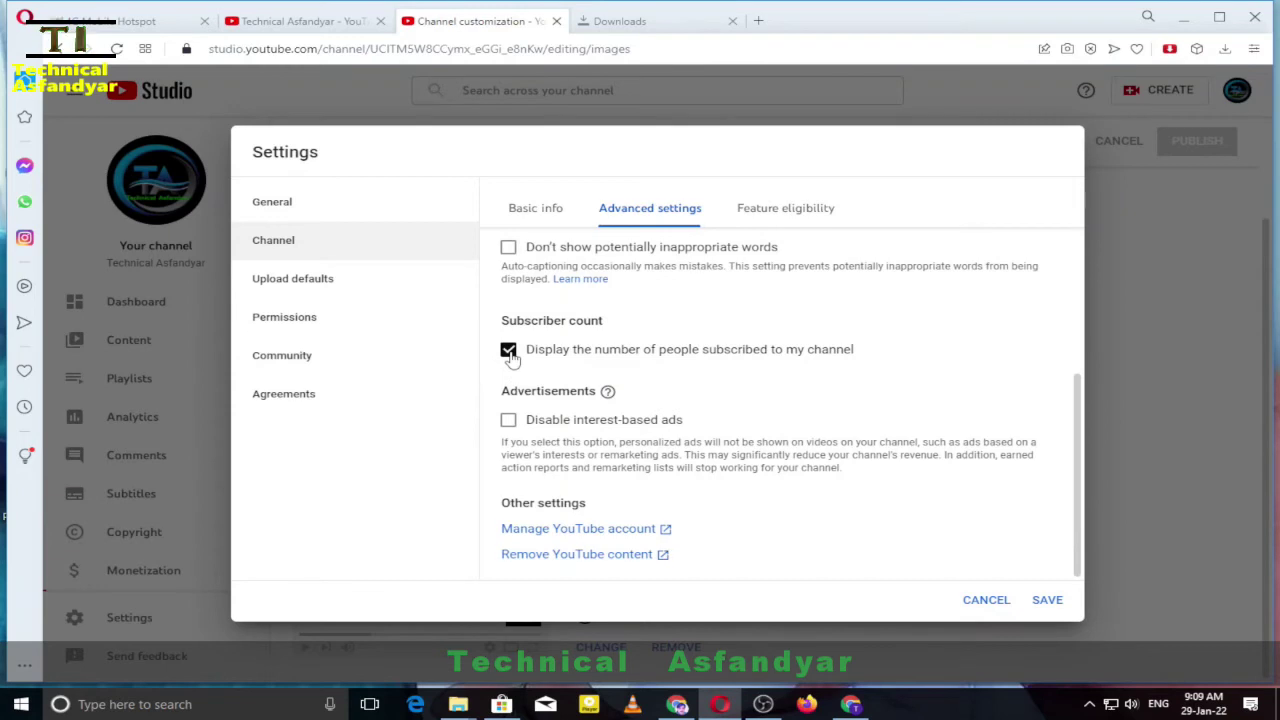
left_click(509, 351)
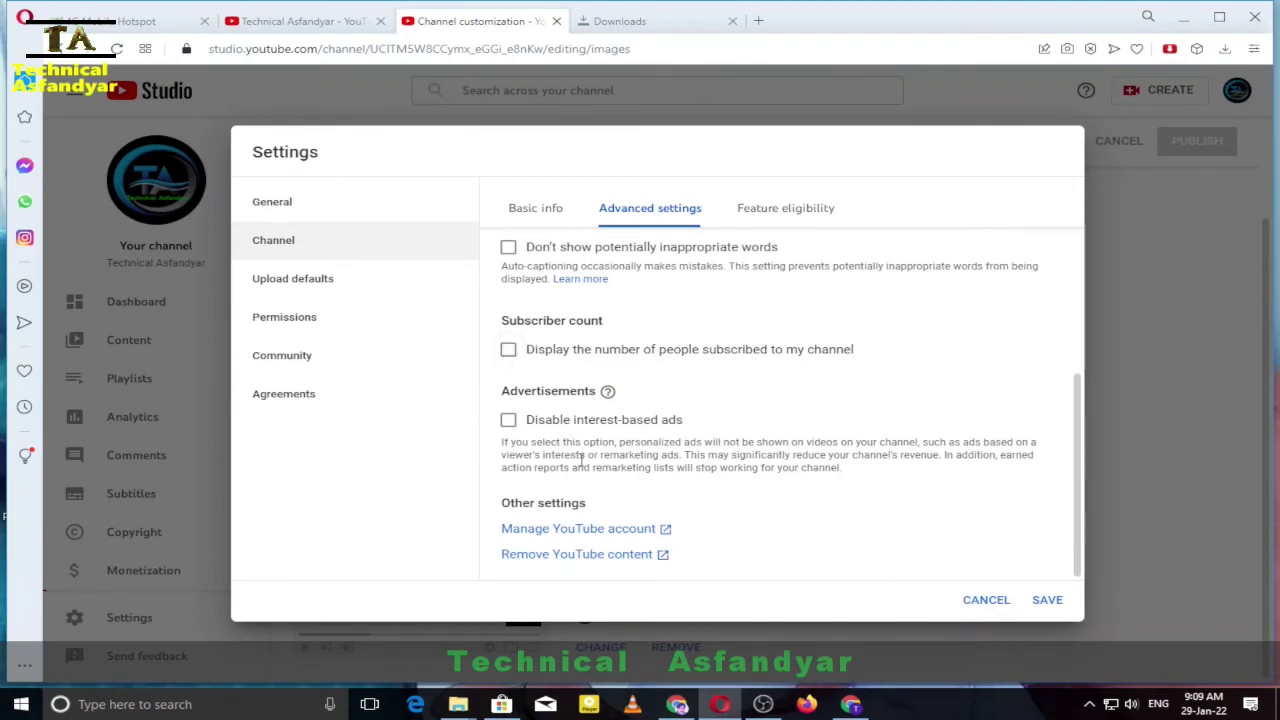
left_click(766, 210)
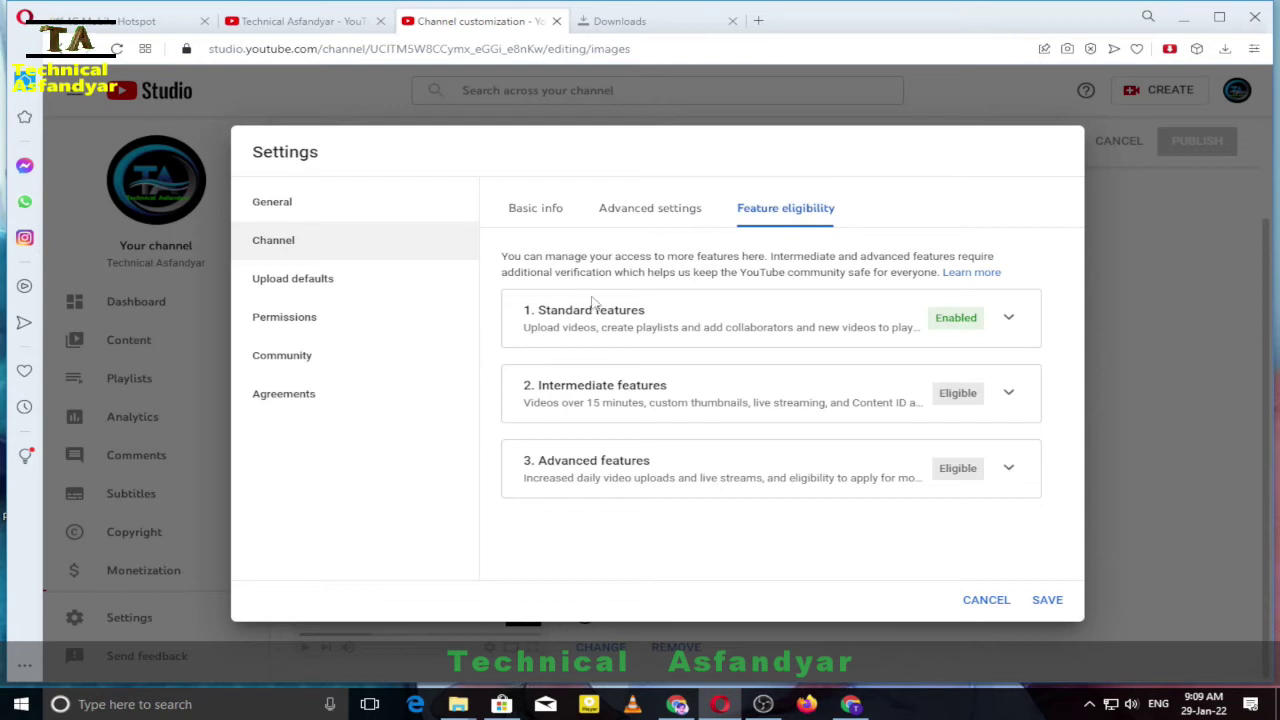
- Open the Upload defaults page in the Settings sidebar
left_click(322, 279)
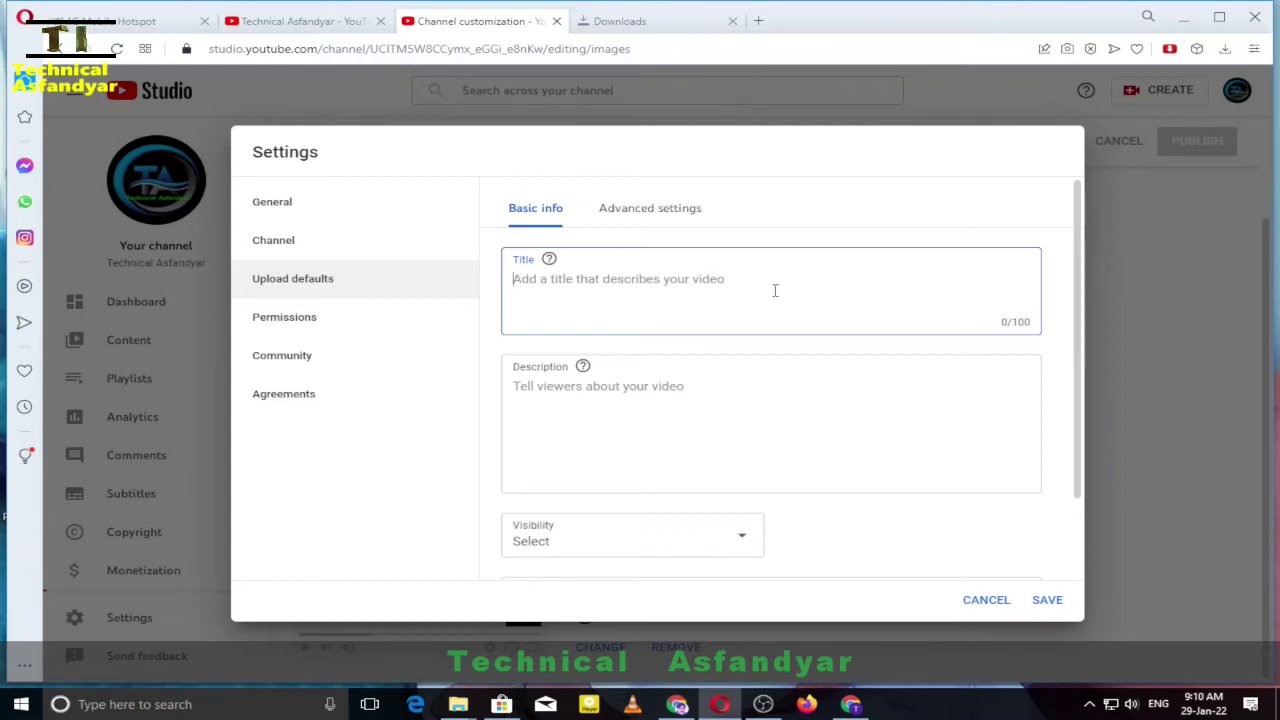
- Enter 'asssalam ////////' as the default description for new uploads
left_click(618, 450)
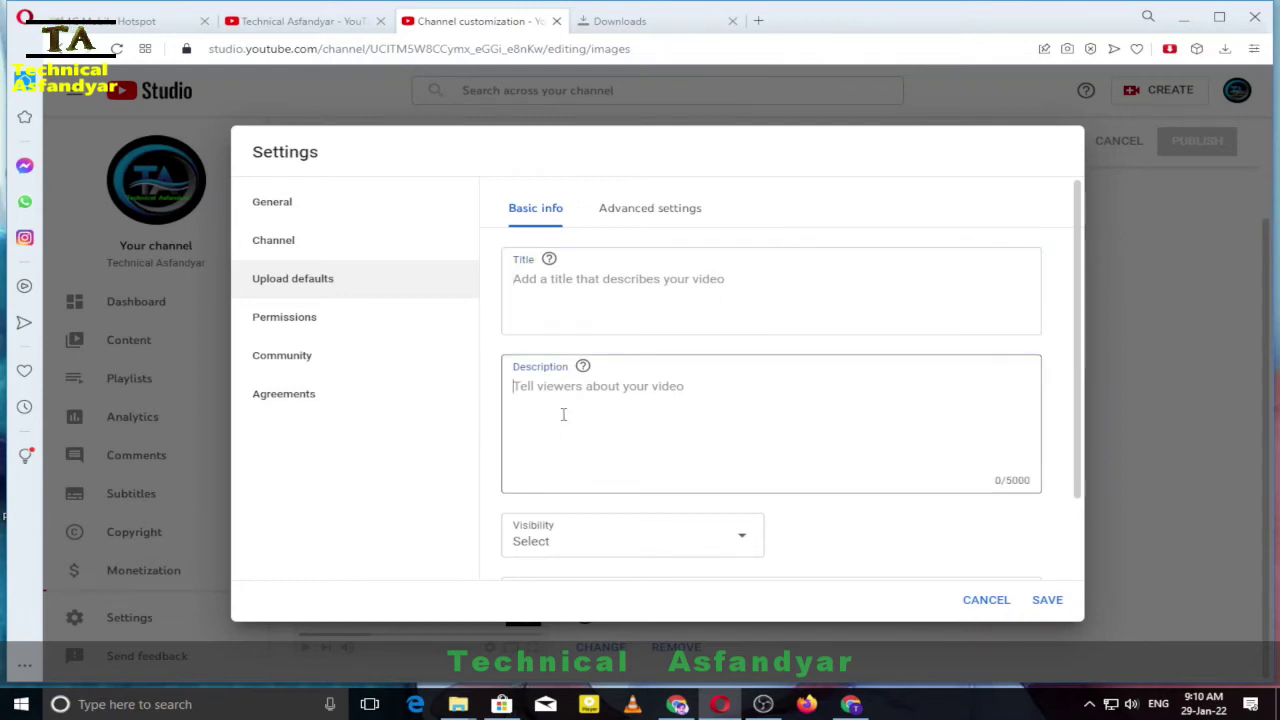
scroll(563, 412, "down", 1)
scroll(606, 406, "up", 1)
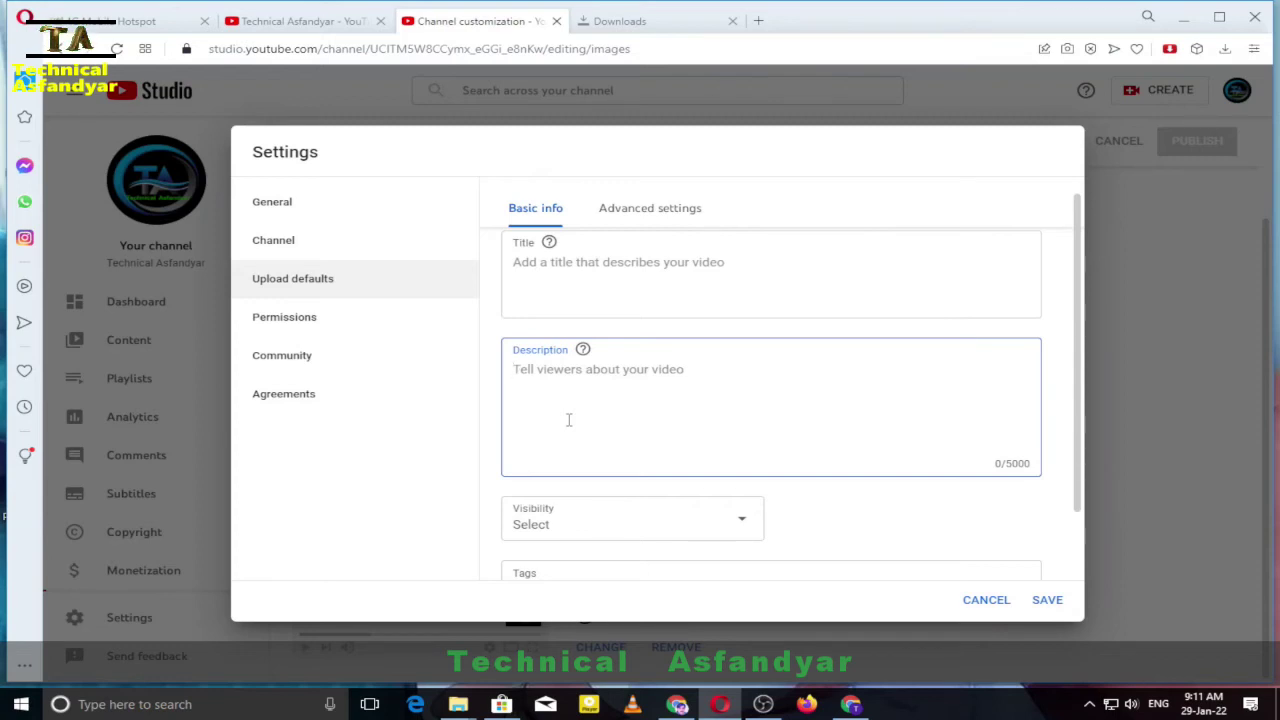
type("asssak")
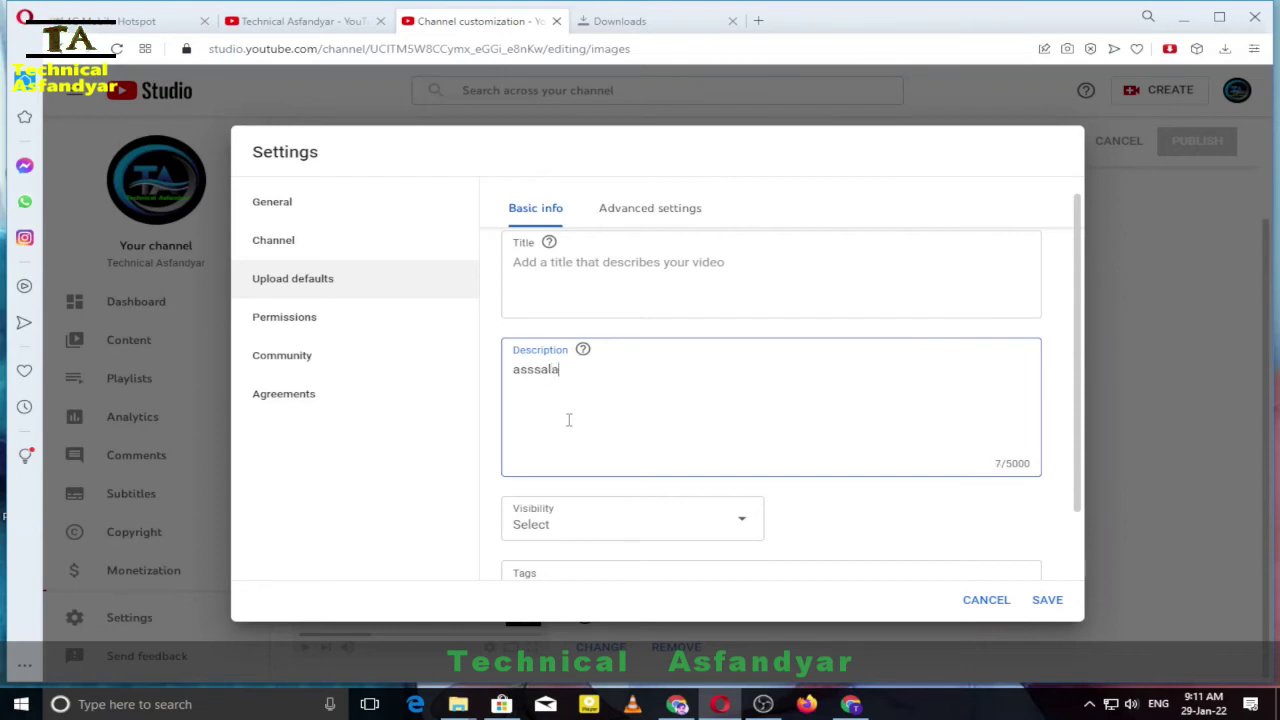
type("m ////////")
left_click(287, 322)
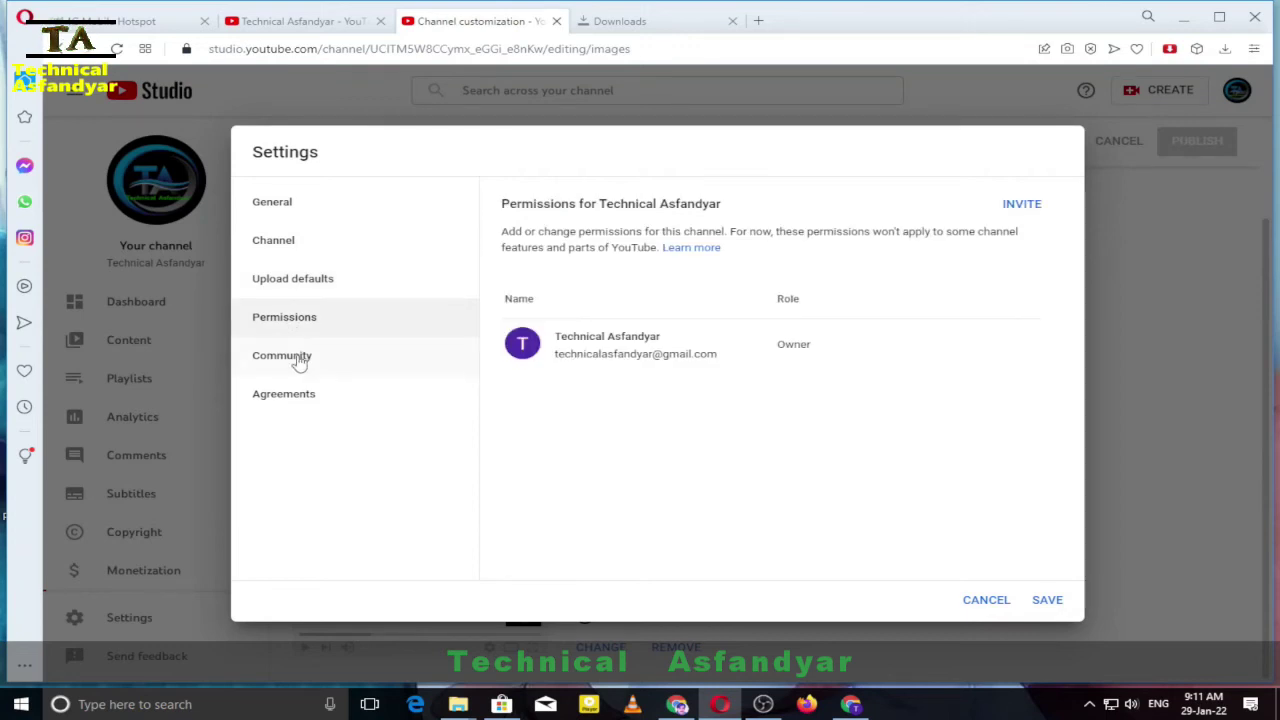
- Set comments on new videos to 'Allow all comments' in Community defaults and save the settings
left_click(300, 360)
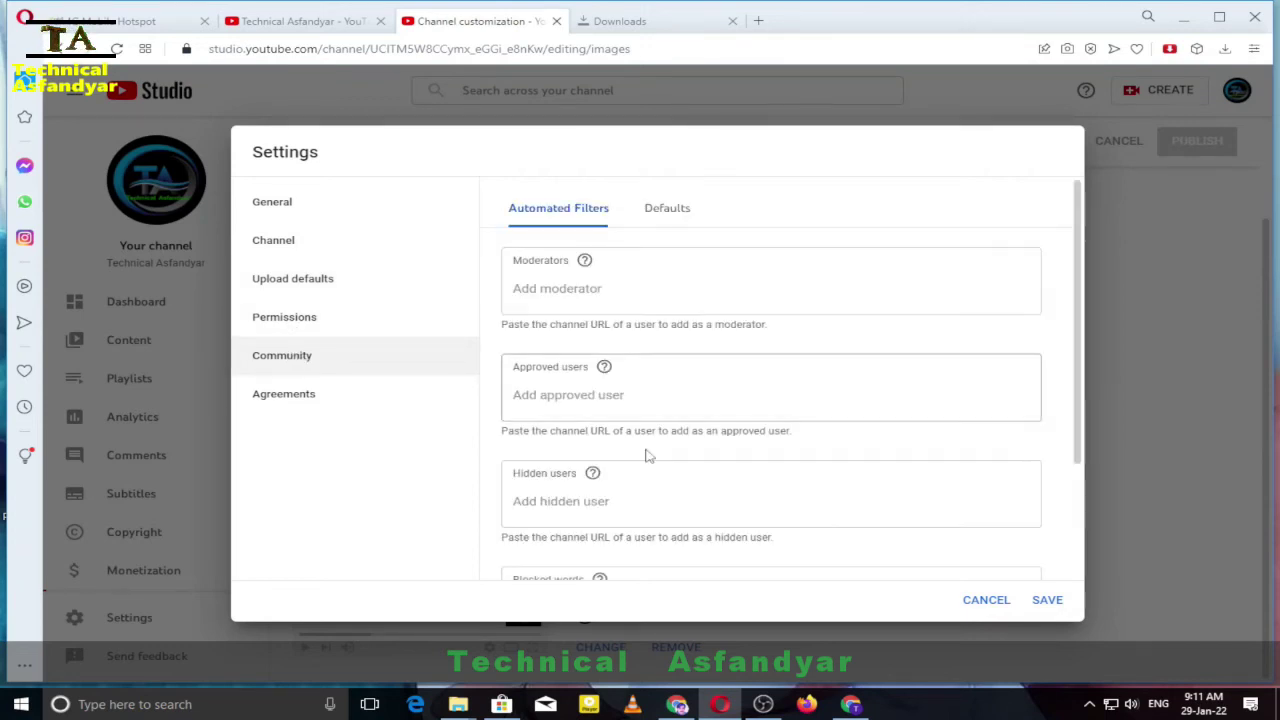
scroll(723, 458, "down", 2)
scroll(723, 458, "down", 1)
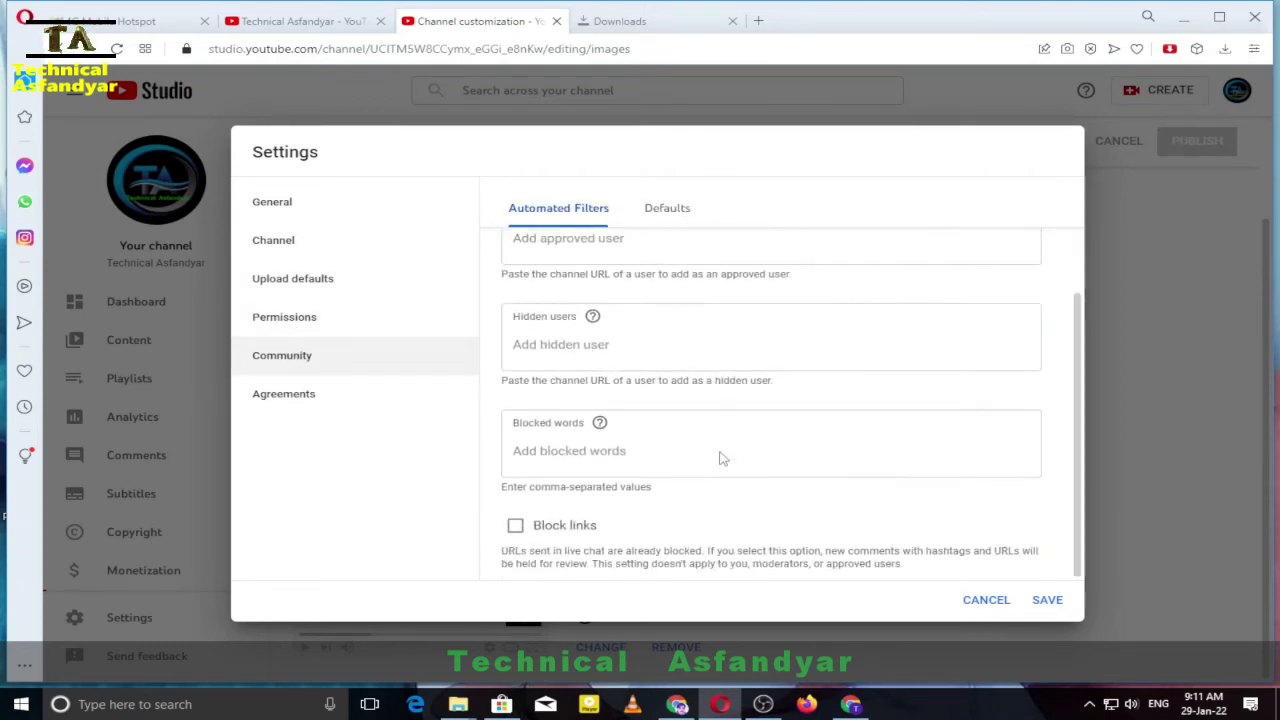
left_click(290, 391)
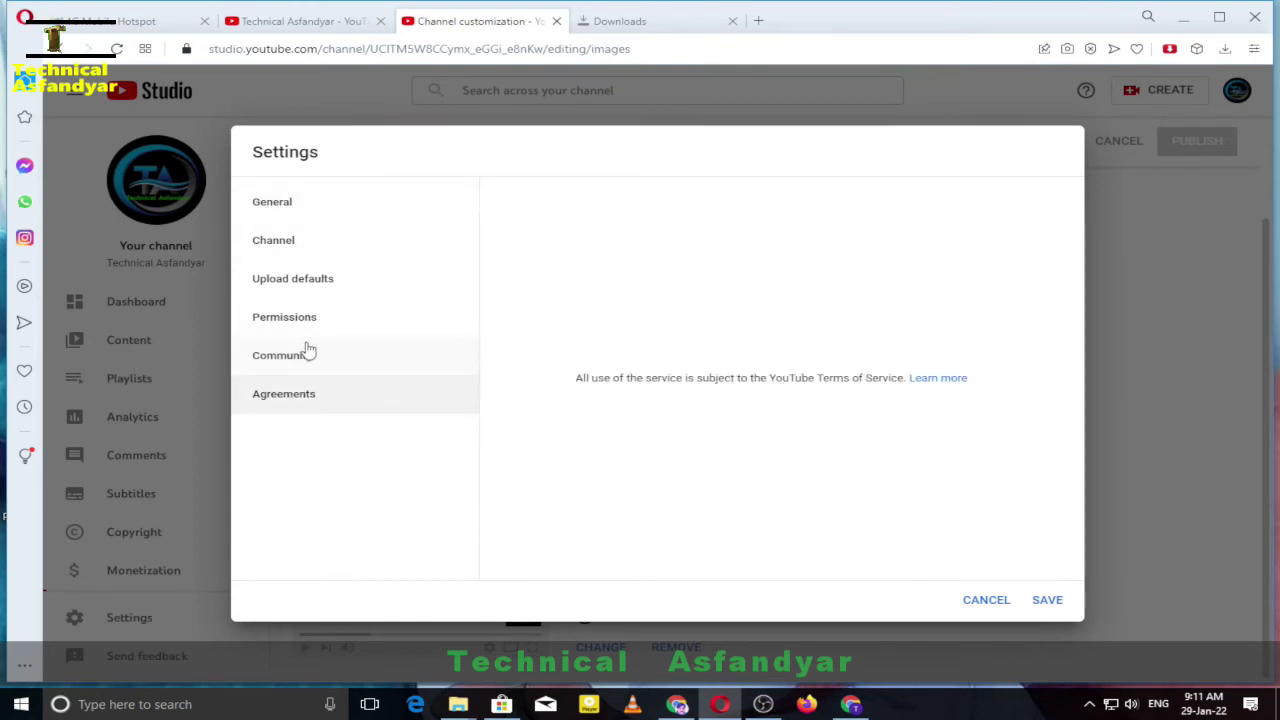
left_click(306, 352)
left_click(662, 212)
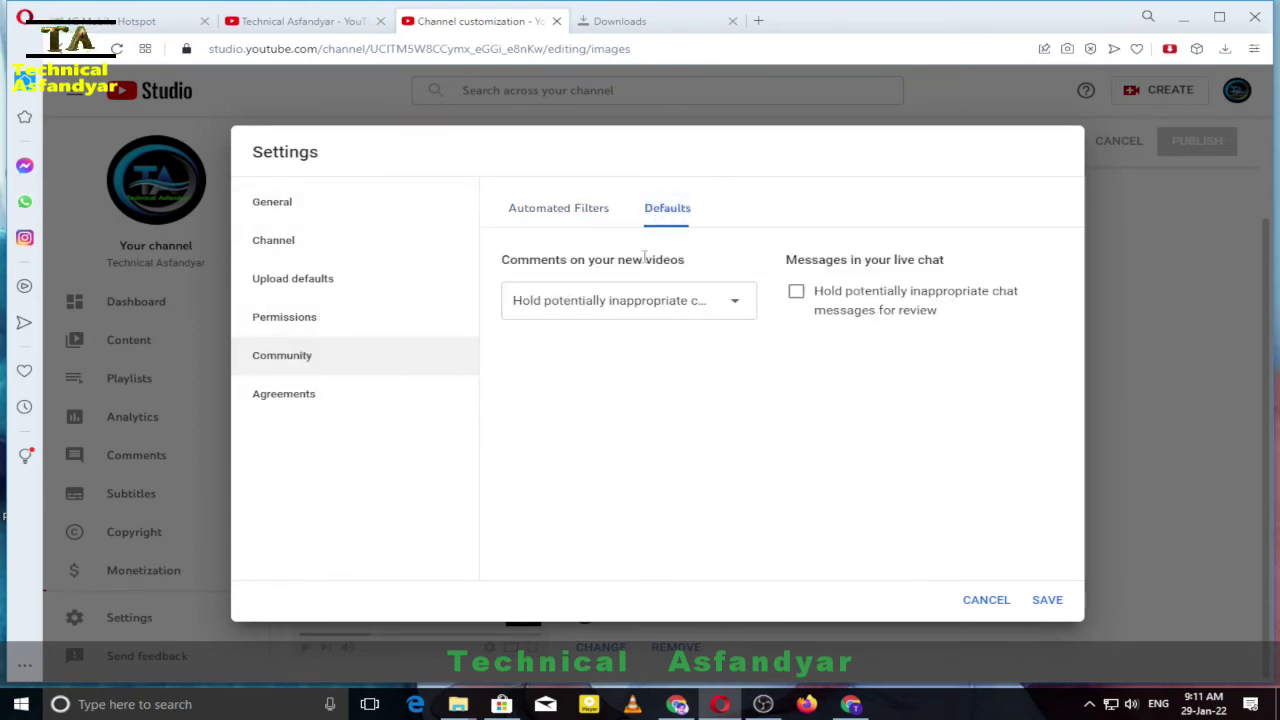
left_click(722, 311)
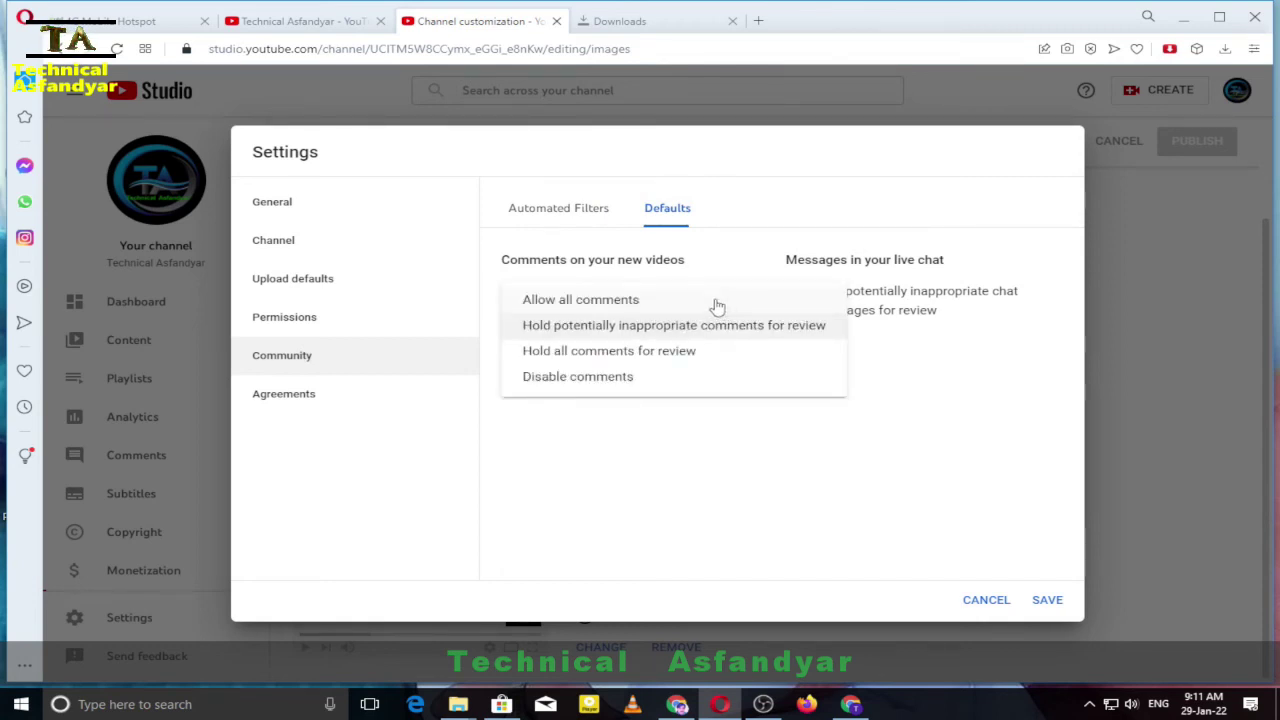
left_click(555, 310)
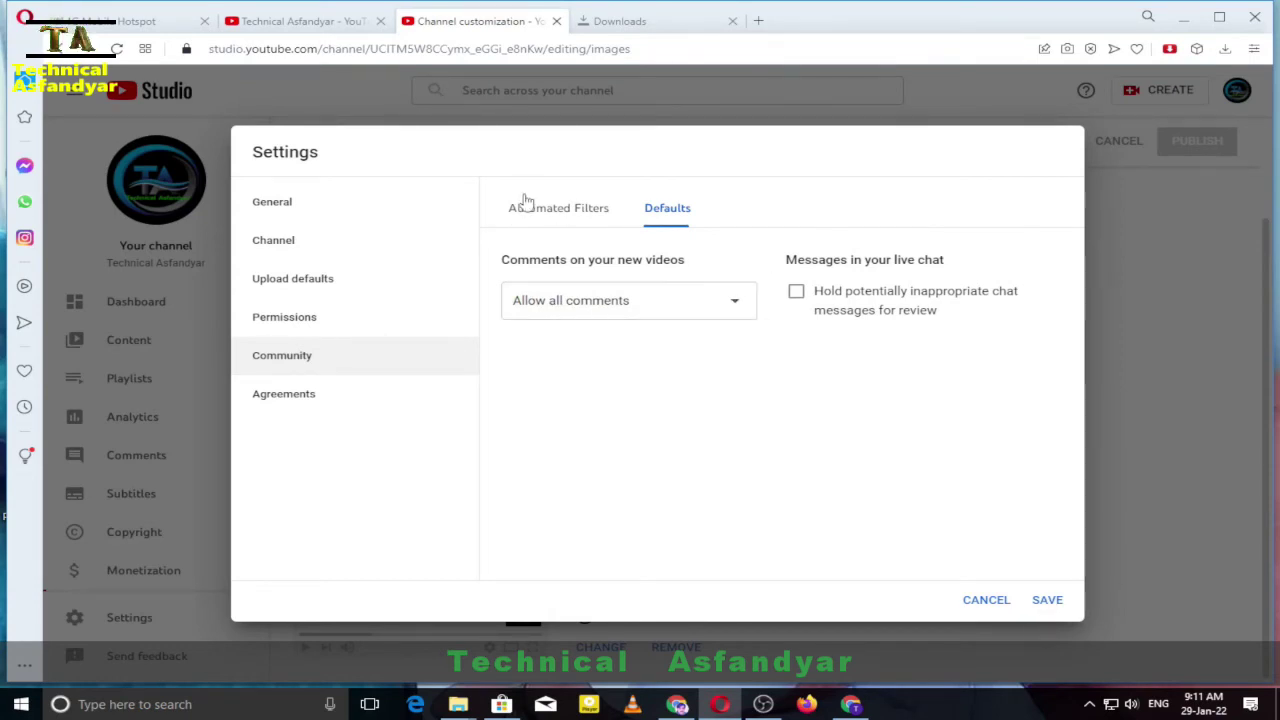
left_click(1046, 600)
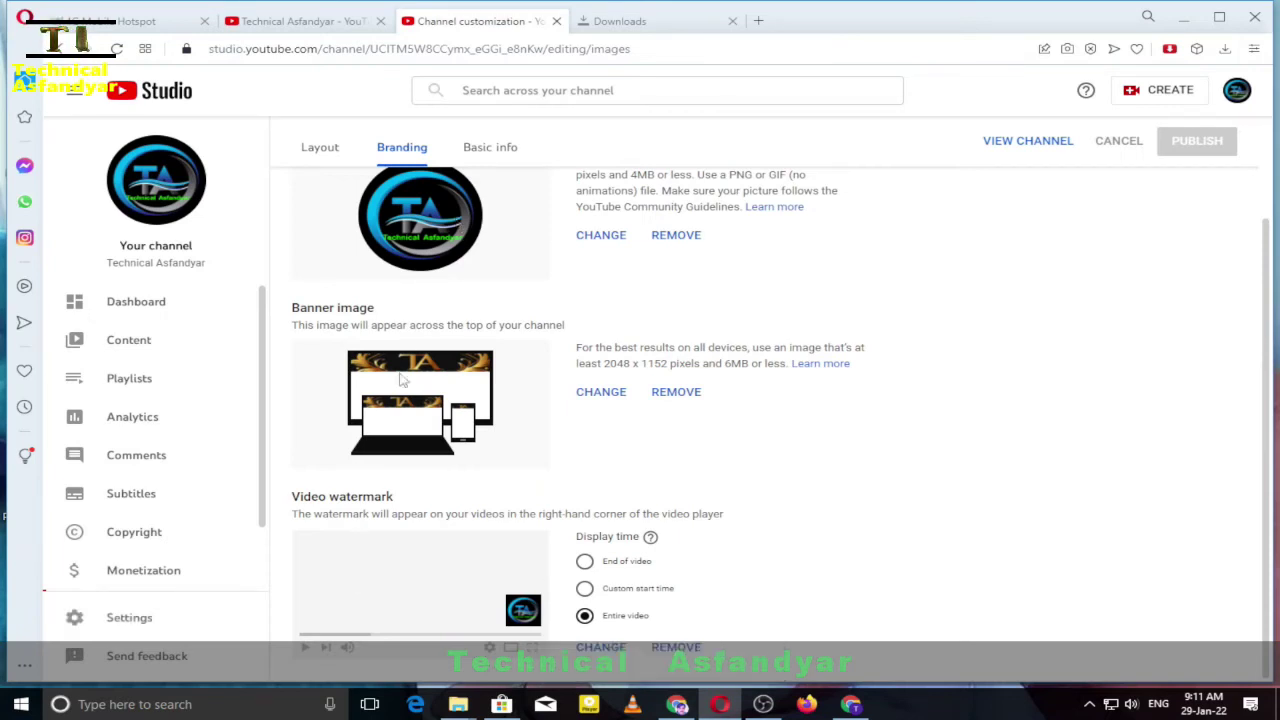
- Add a new channel link titled 'facebook' under Links in Basic info
left_click(500, 150)
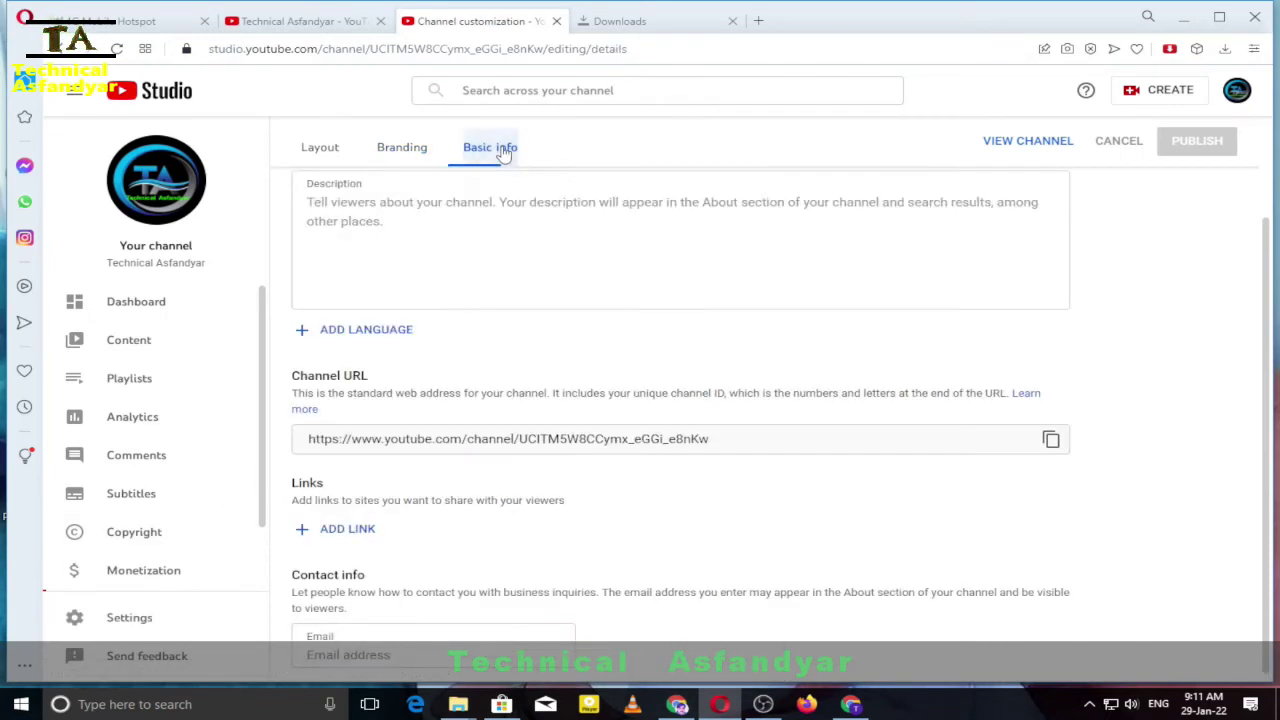
scroll(593, 320, "up", 2)
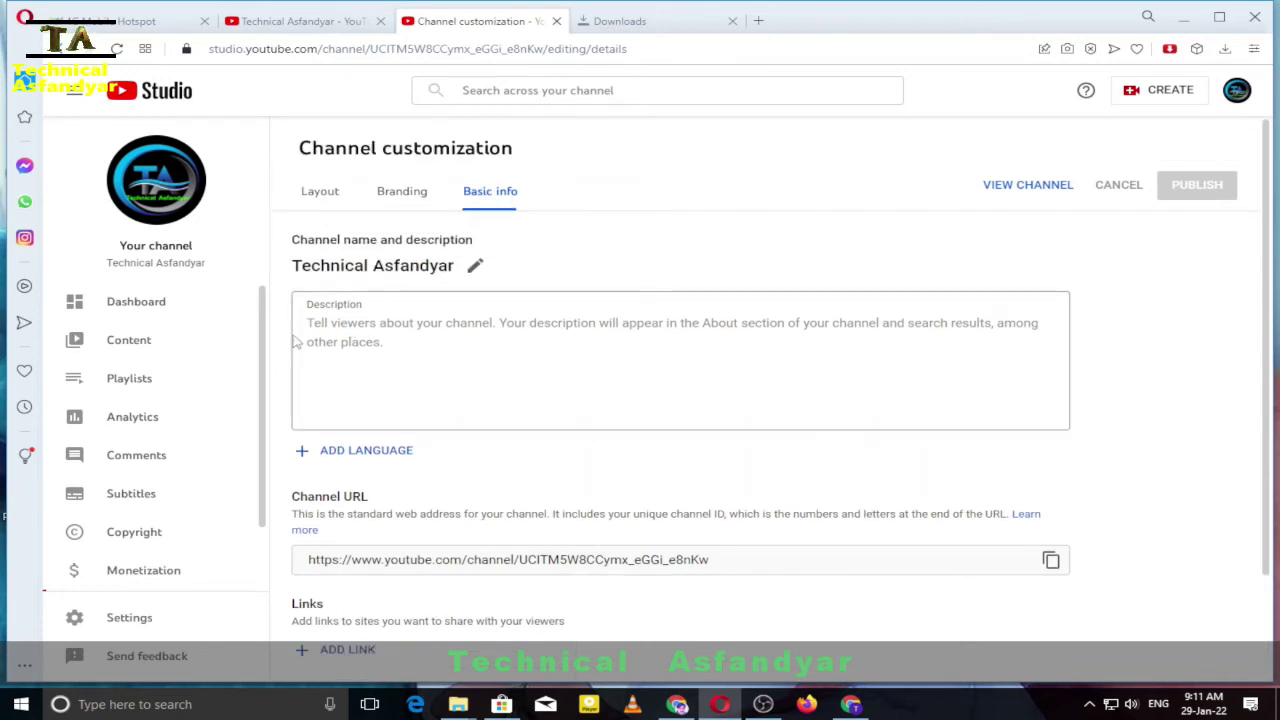
scroll(745, 335, "down", 2)
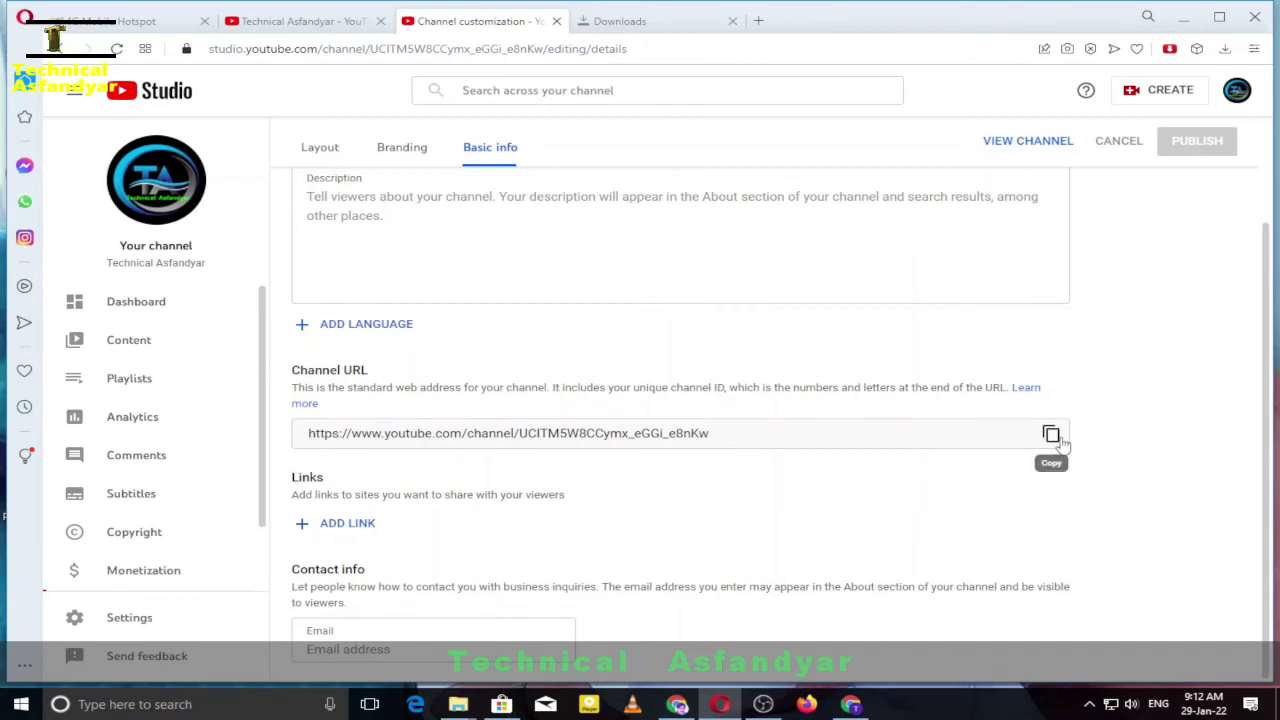
left_click(338, 524)
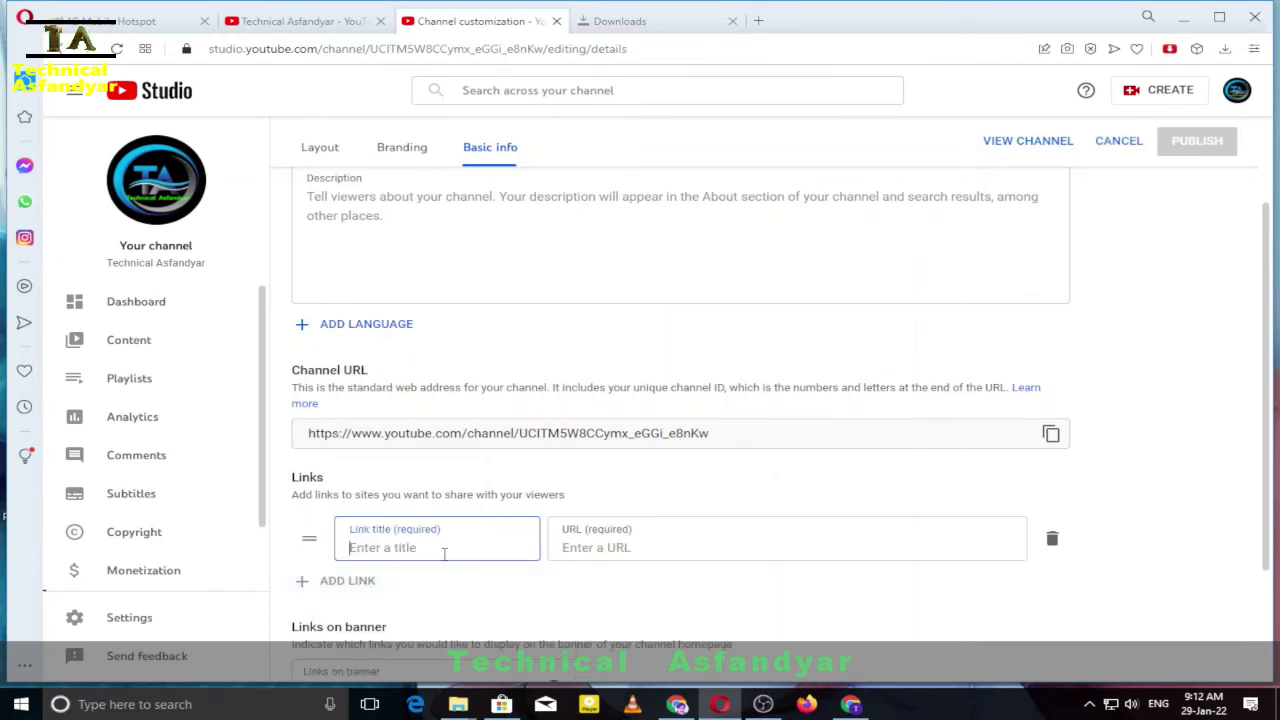
type("fa")
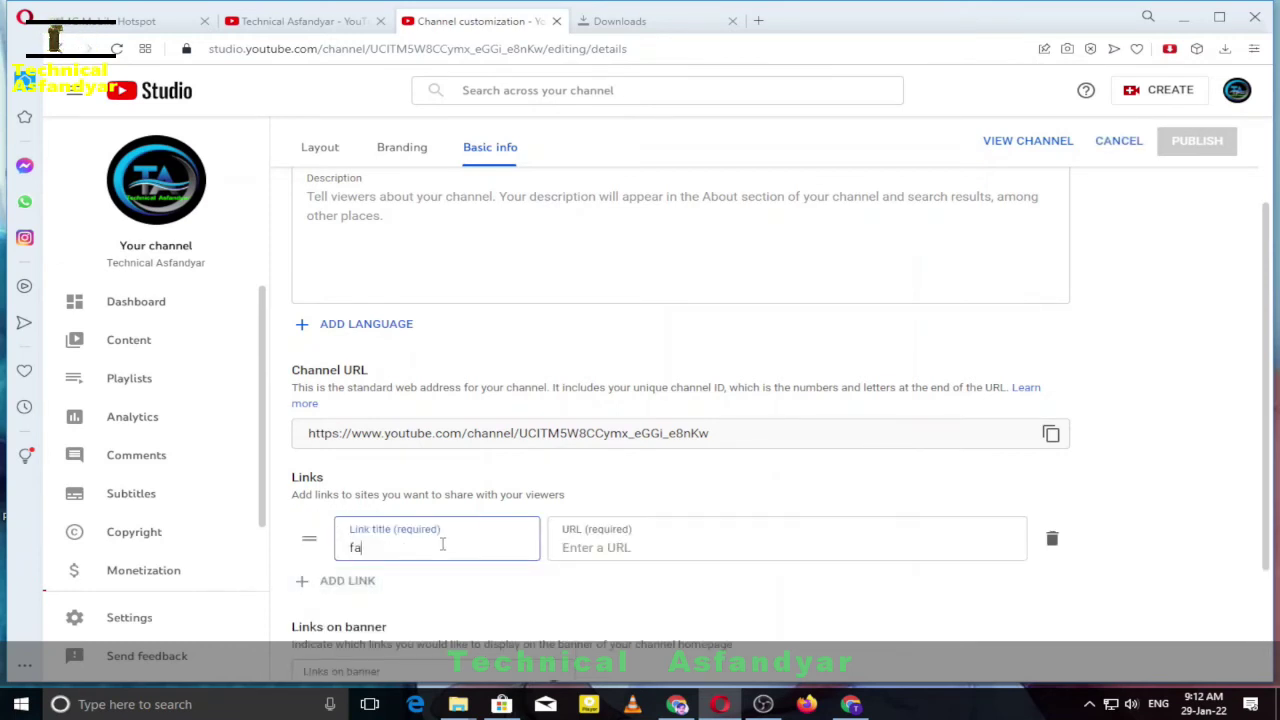
type("cebook")
left_click(572, 552)
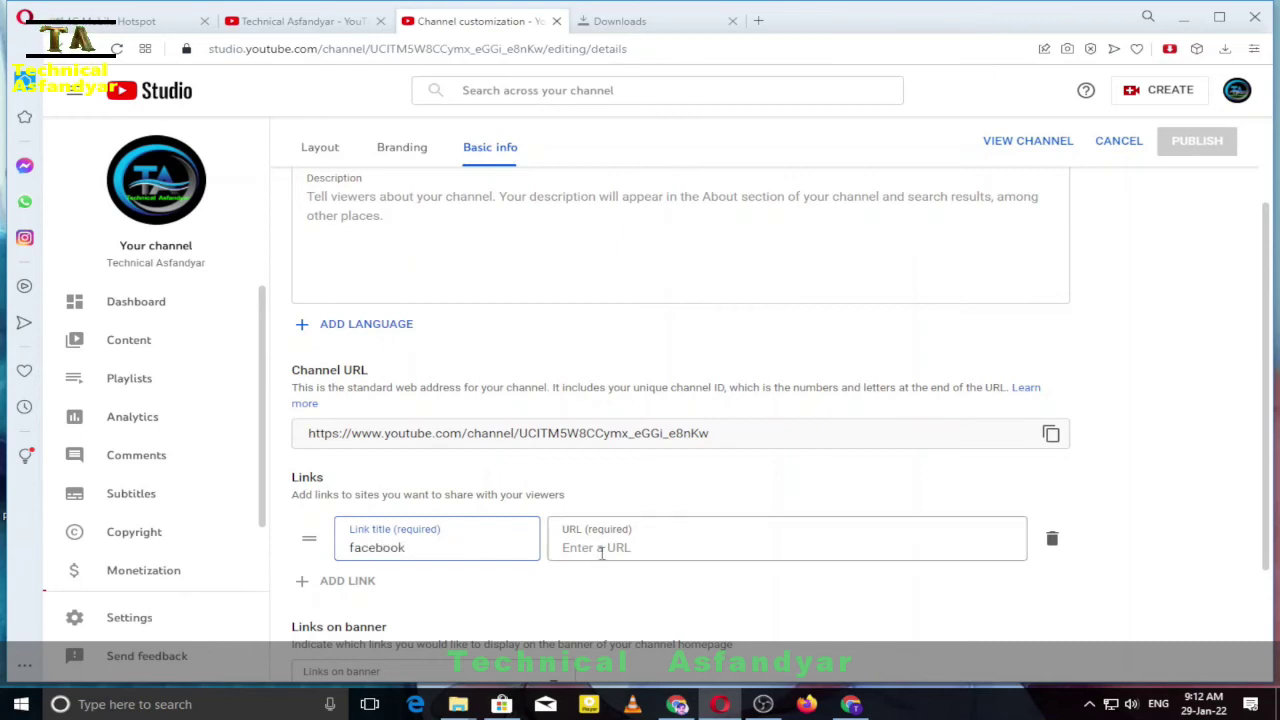
left_click(690, 707)
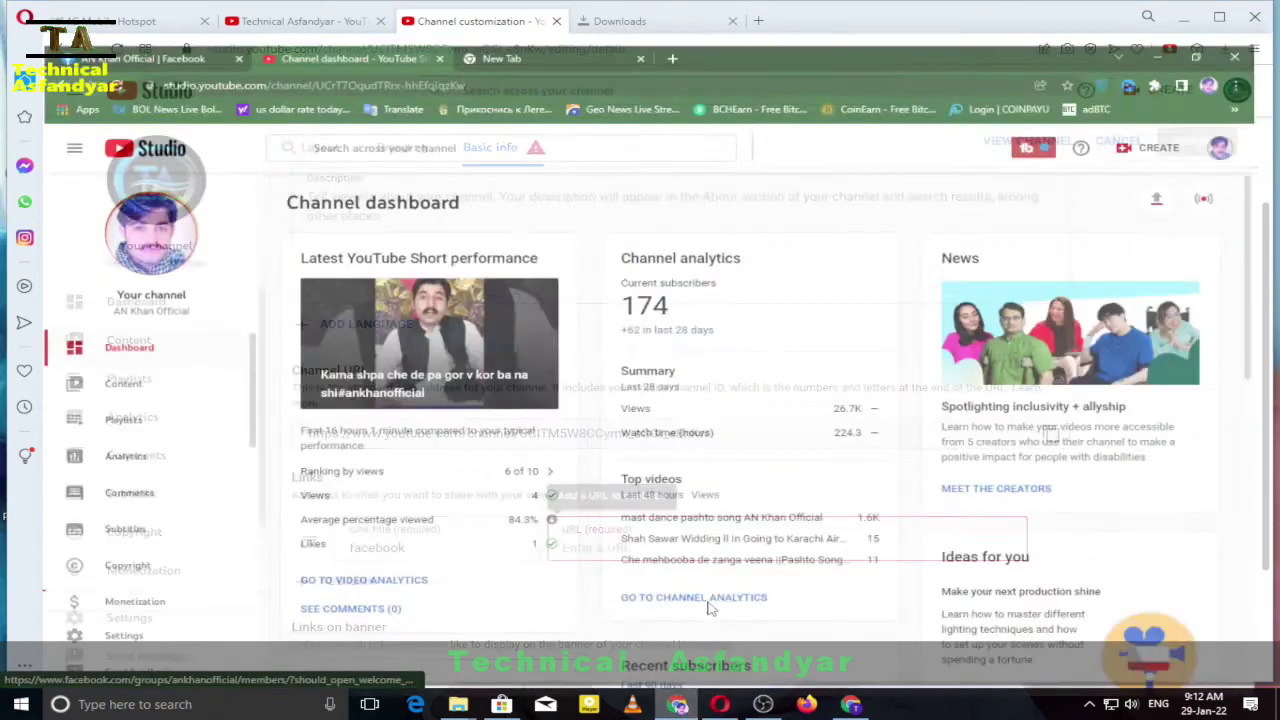
- Copy the Facebook profile address from Chrome and return to YouTube Studio
left_click(127, 15)
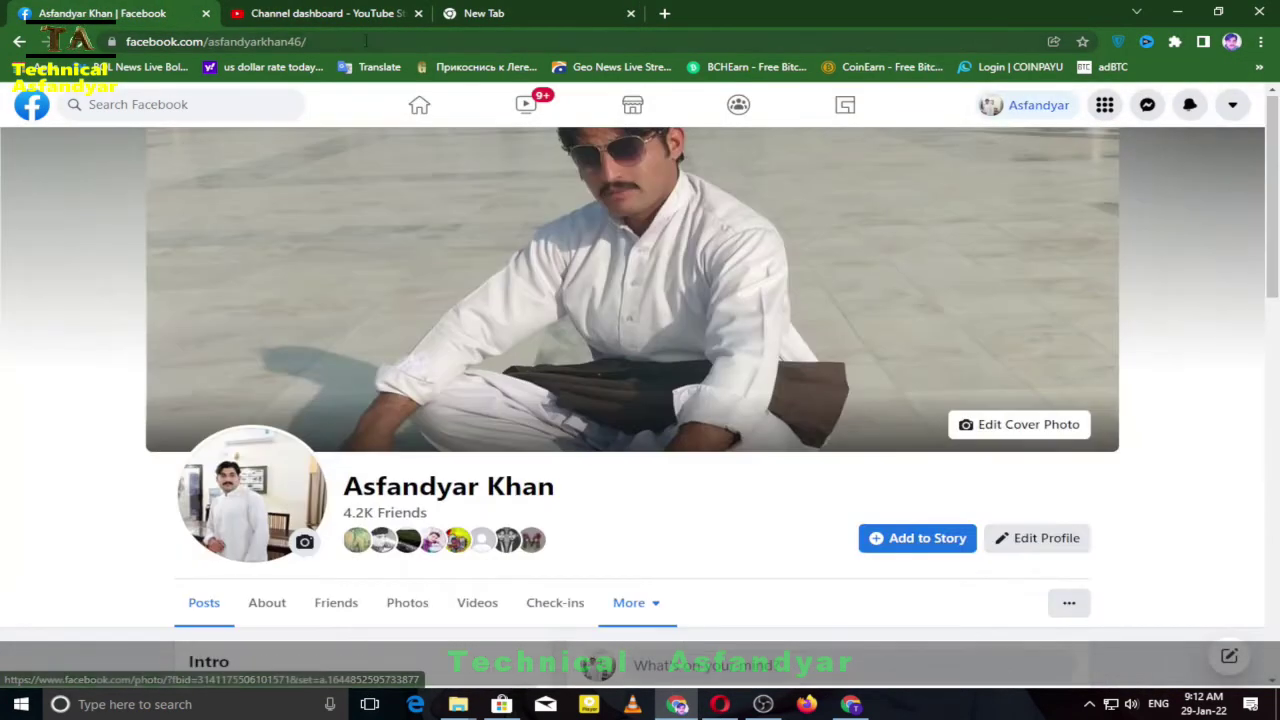
left_click(366, 41)
key("ctrl+c")
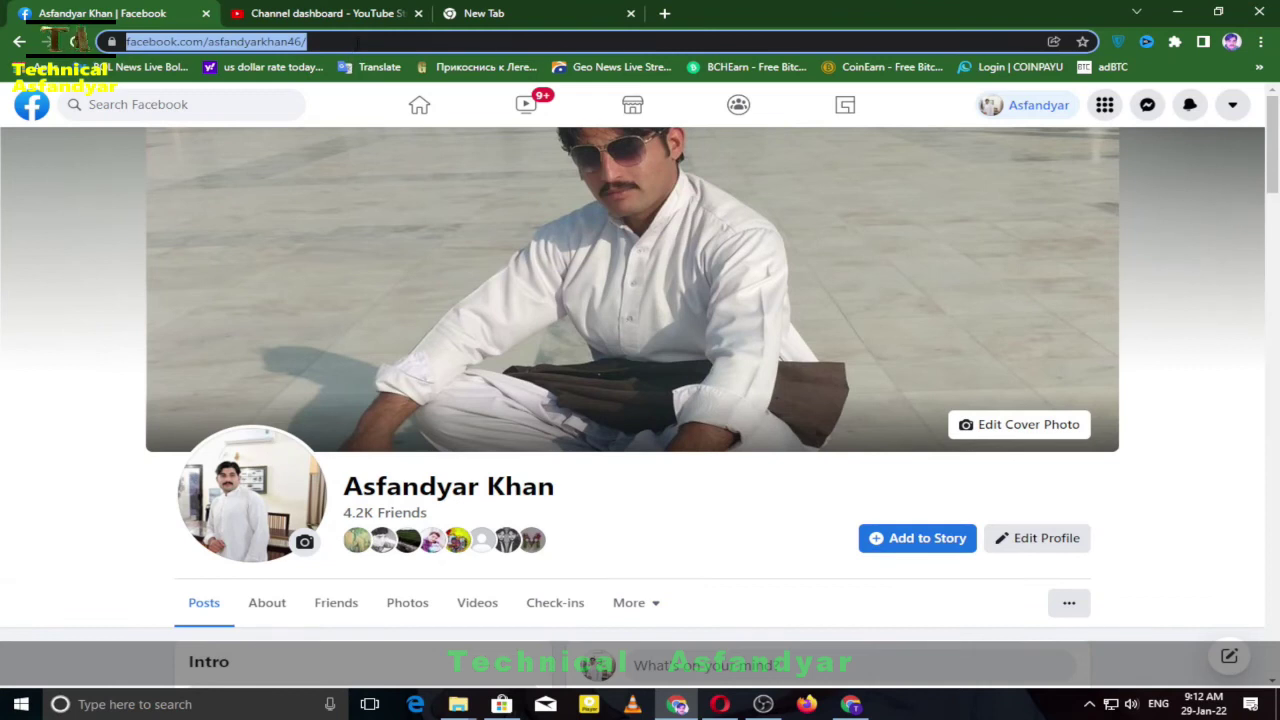
left_click(850, 704)
left_click(719, 704)
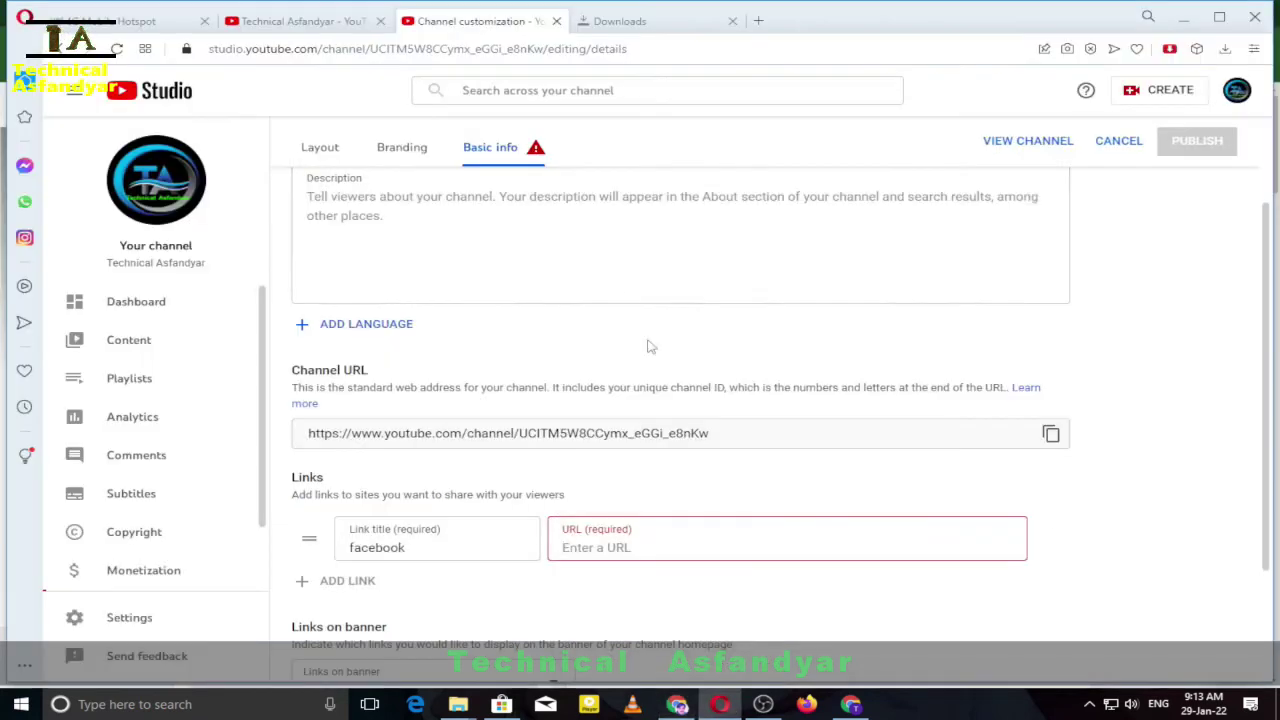
- Paste the copied Facebook profile address into the facebook link's URL field
left_click(634, 547)
key("ctrl+v")
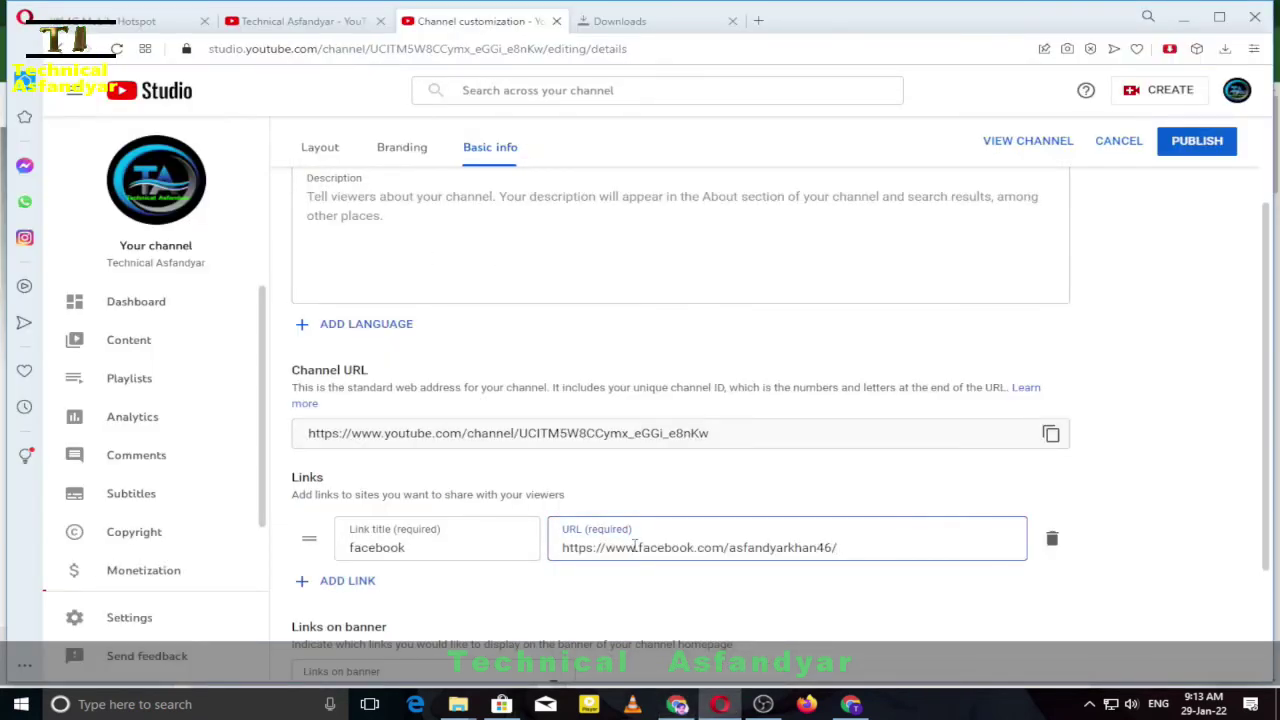
scroll(700, 530, "down", 2)
- Add a second channel link titled 'twitter'
left_click(328, 420)
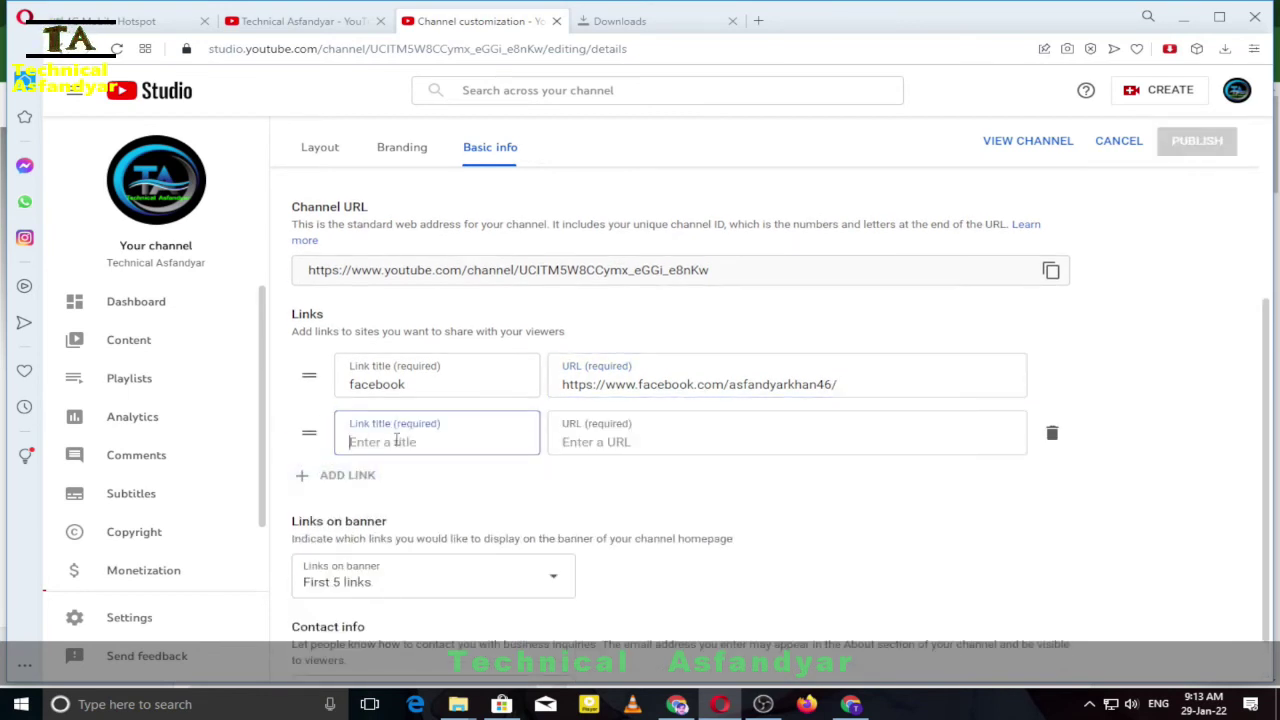
type("tw")
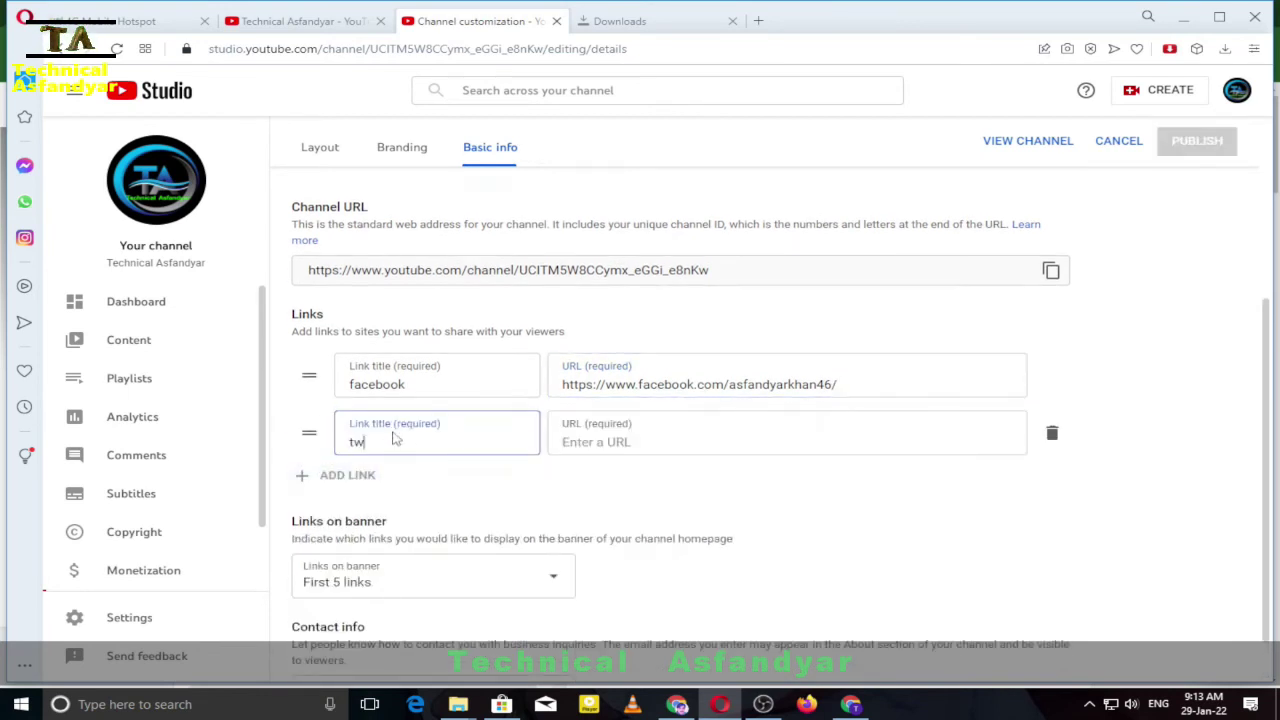
key("BackSpace")
key("BackSpace")
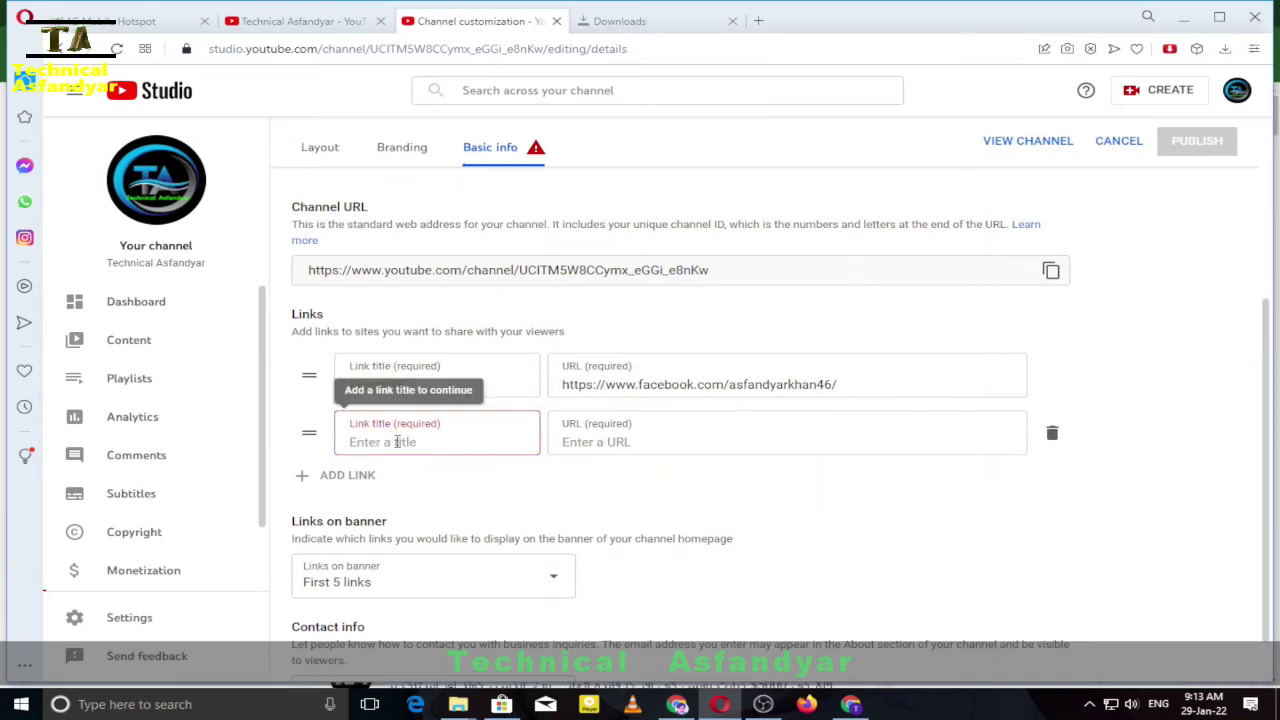
type("twitter")
left_click(568, 442)
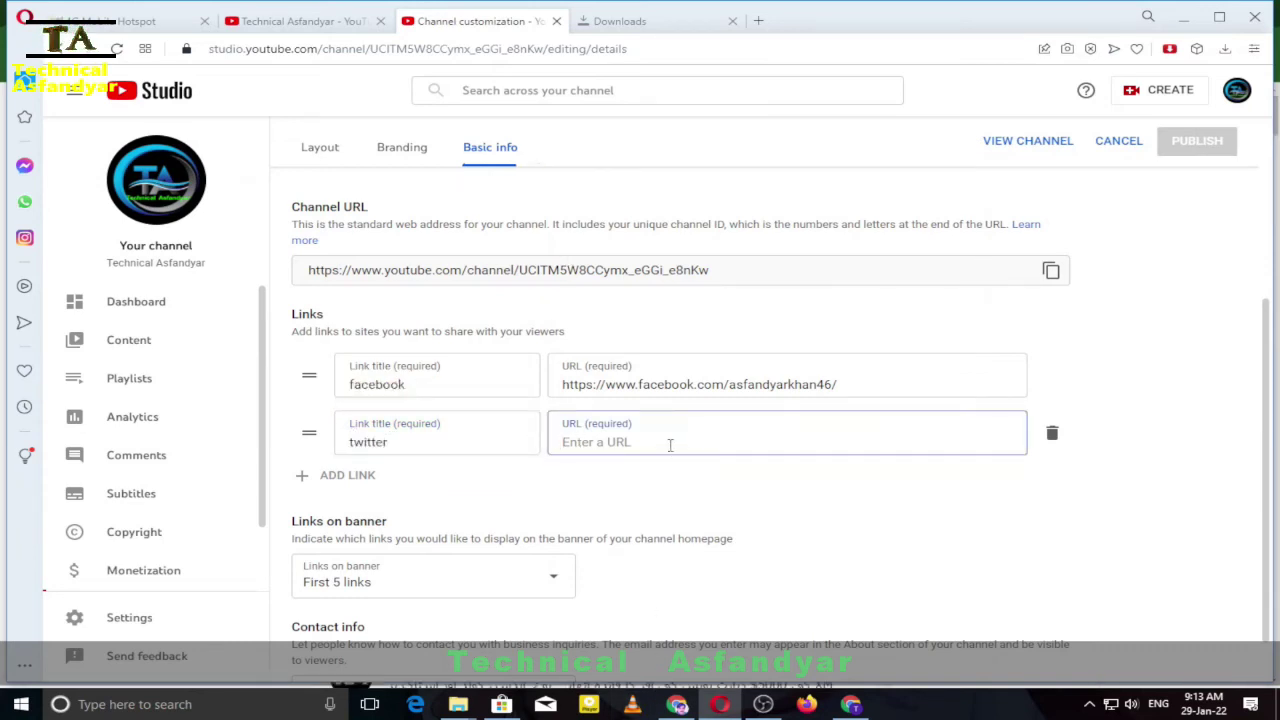
left_click(680, 705)
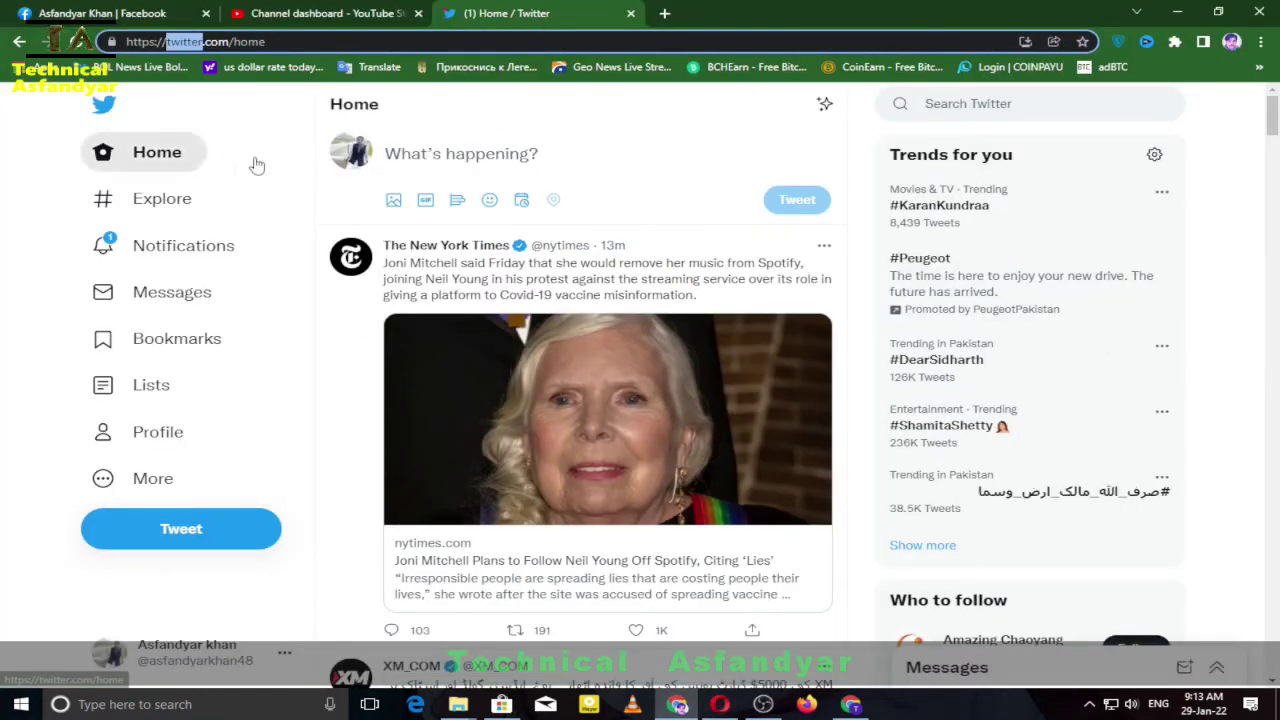
- Copy the Twitter profile address and return to YouTube Studio's links editor
left_click(350, 152)
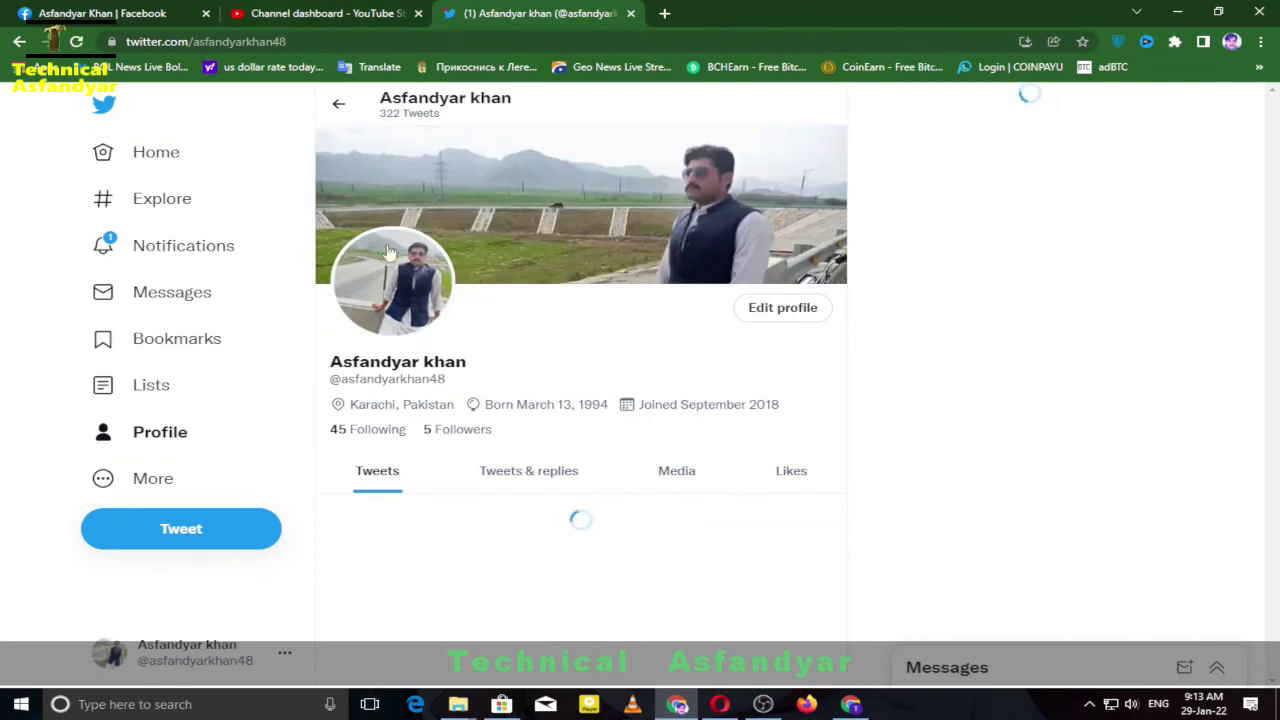
left_click(343, 37)
key("ctrl+c")
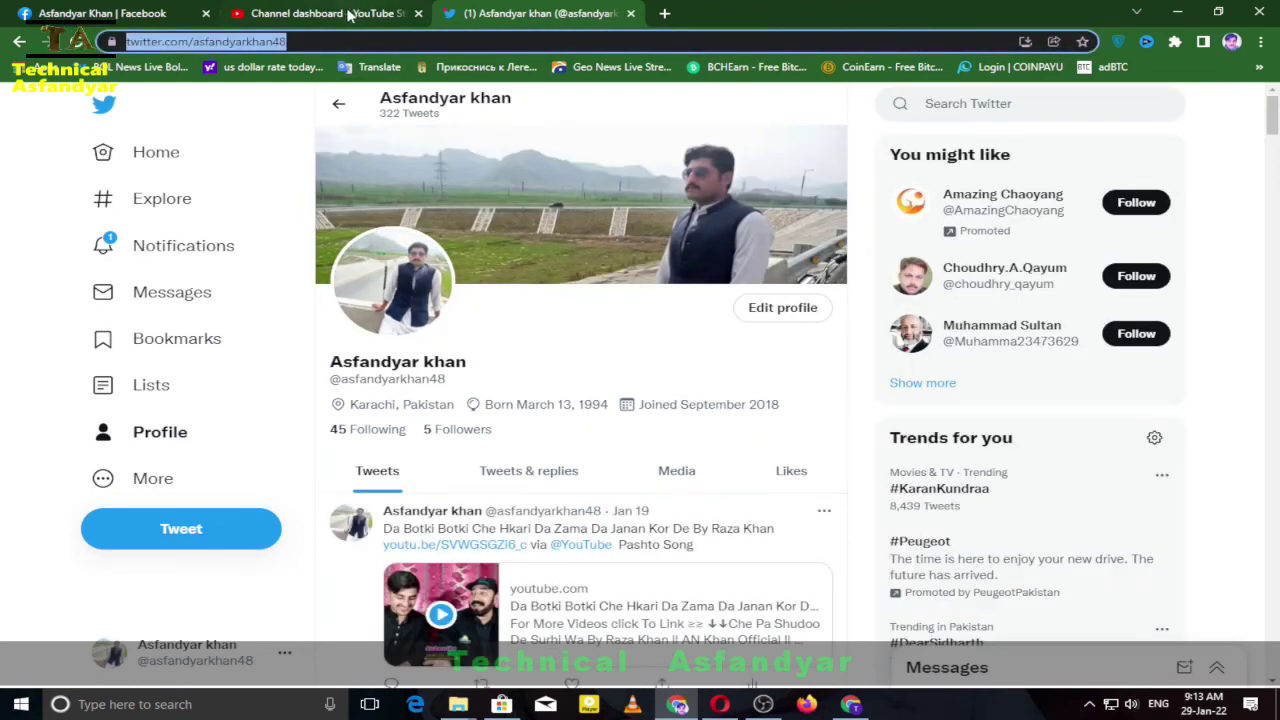
left_click(348, 14)
left_click(540, 14)
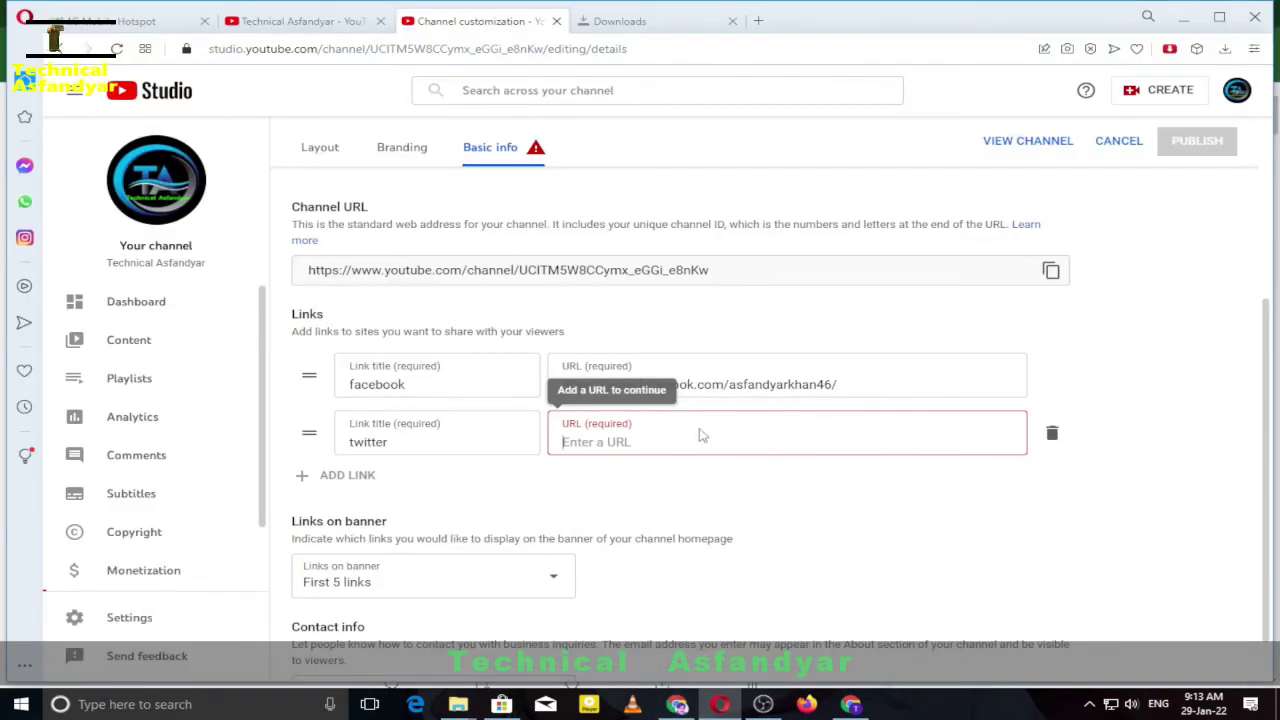
- Paste the Twitter profile address into the twitter link's URL field and adjust the extra link rows
left_click(704, 436)
key("ctrl+v")
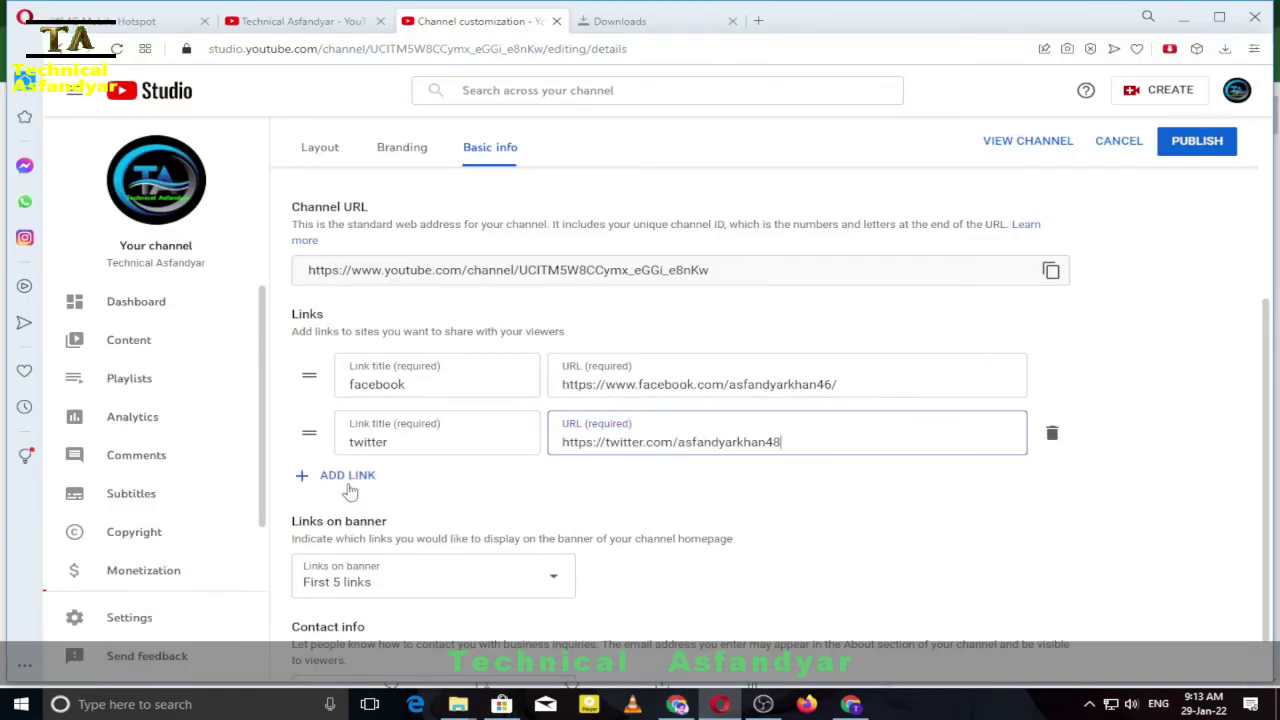
left_click(348, 478)
scroll(350, 480, "down", 1)
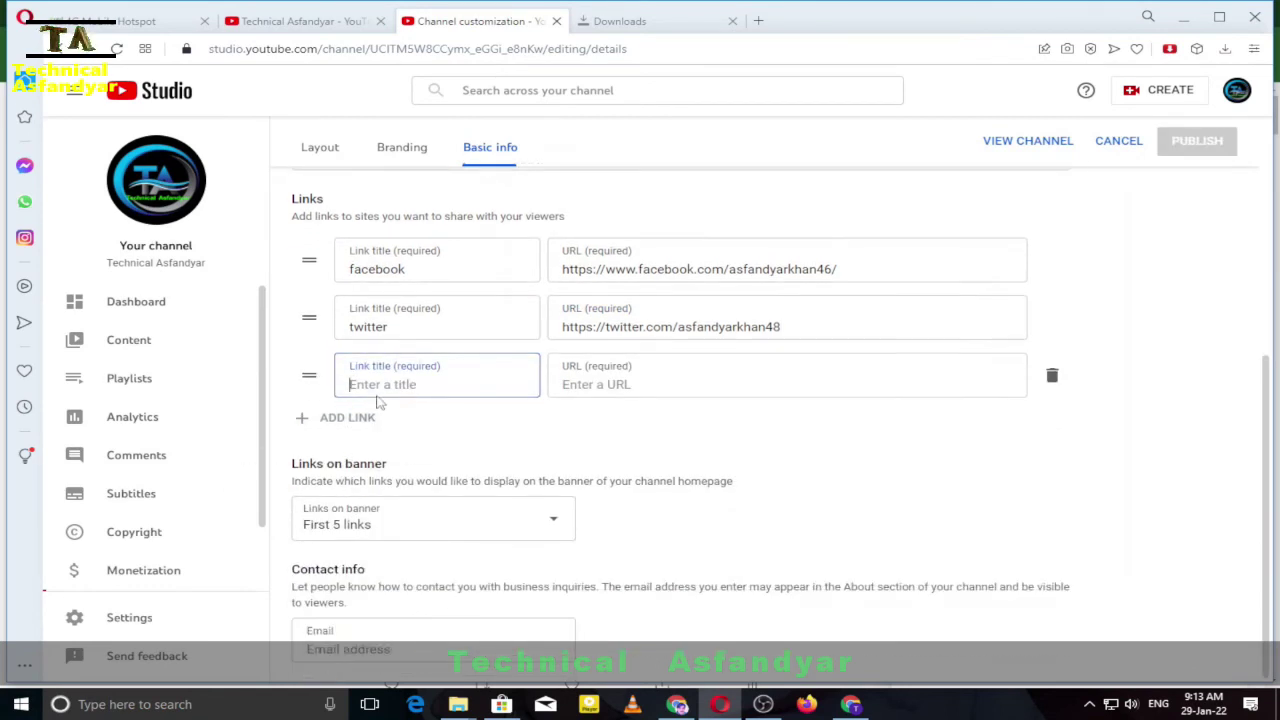
scroll(372, 407, "up", 1)
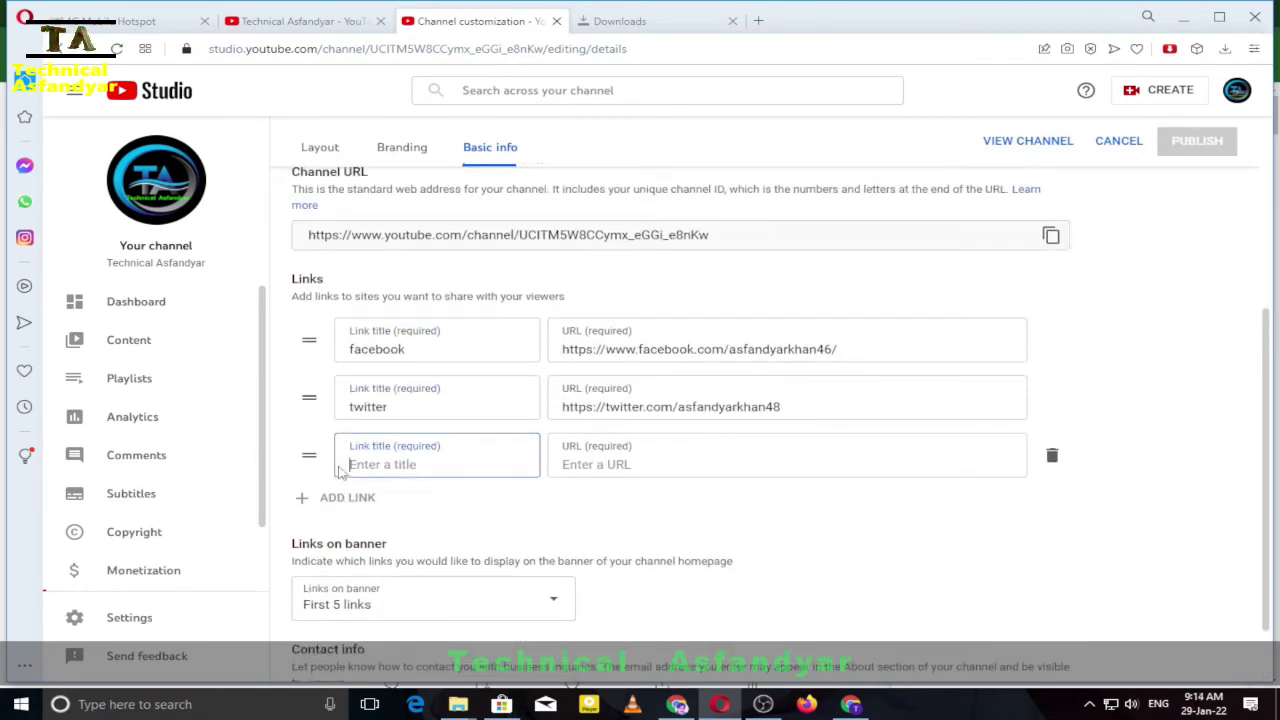
left_click(343, 497)
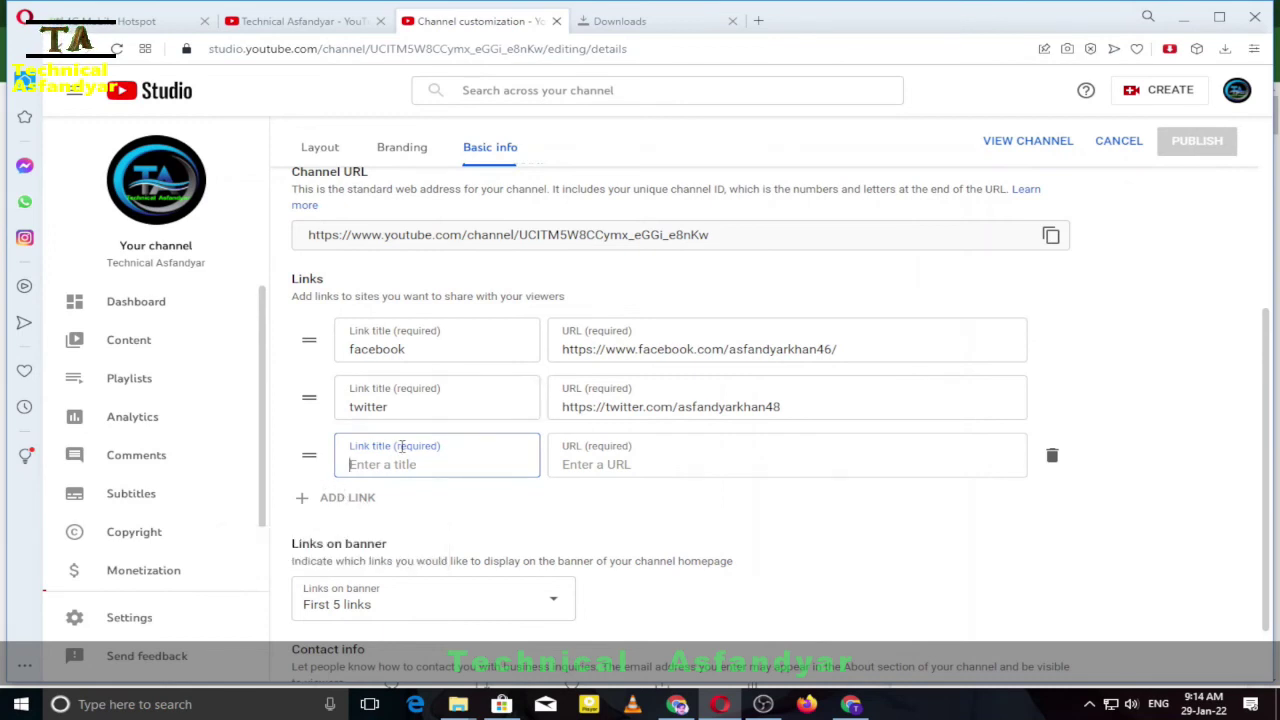
left_click(368, 498)
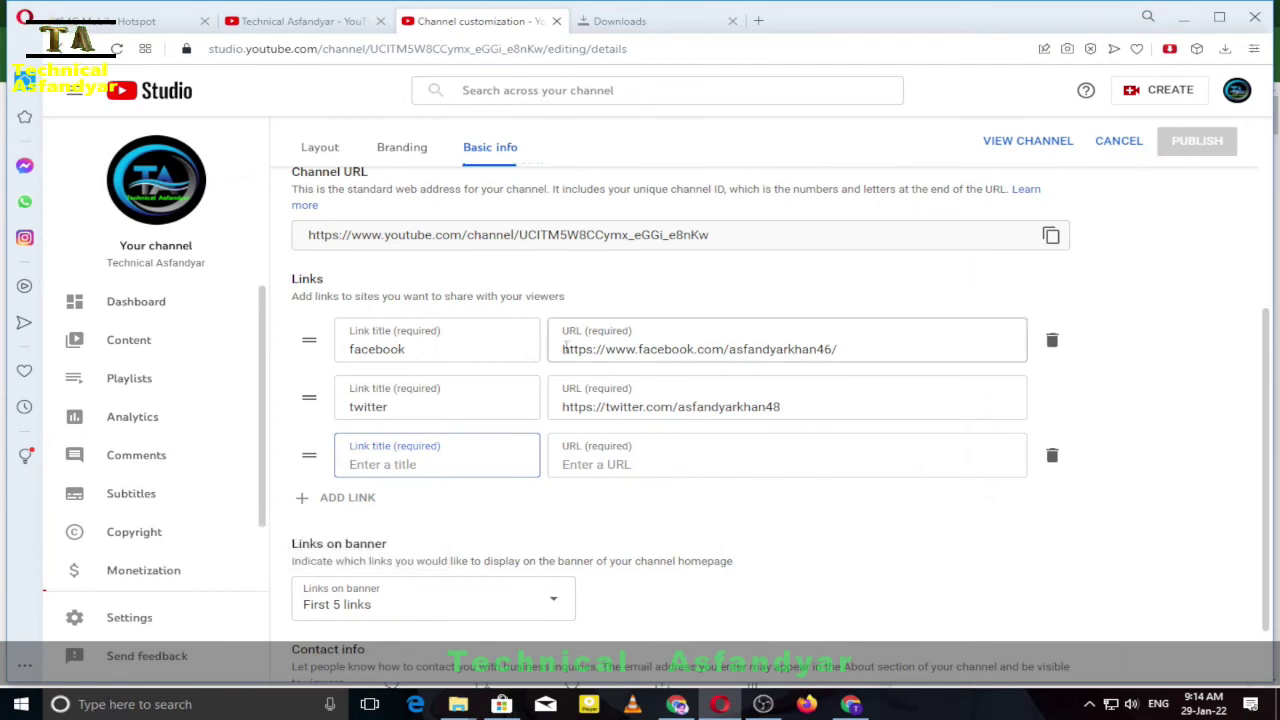
scroll(503, 545, "down", 1)
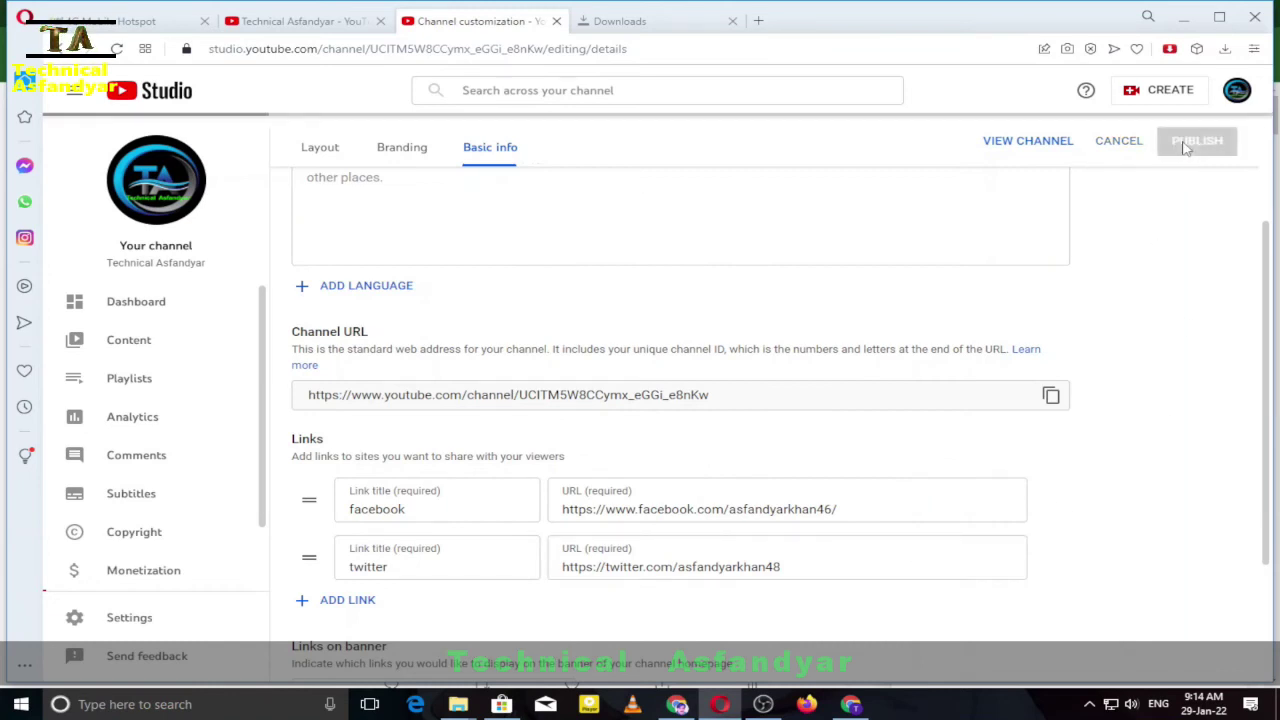
- Browse the channel dashboard, content list and playlists
left_click(138, 306)
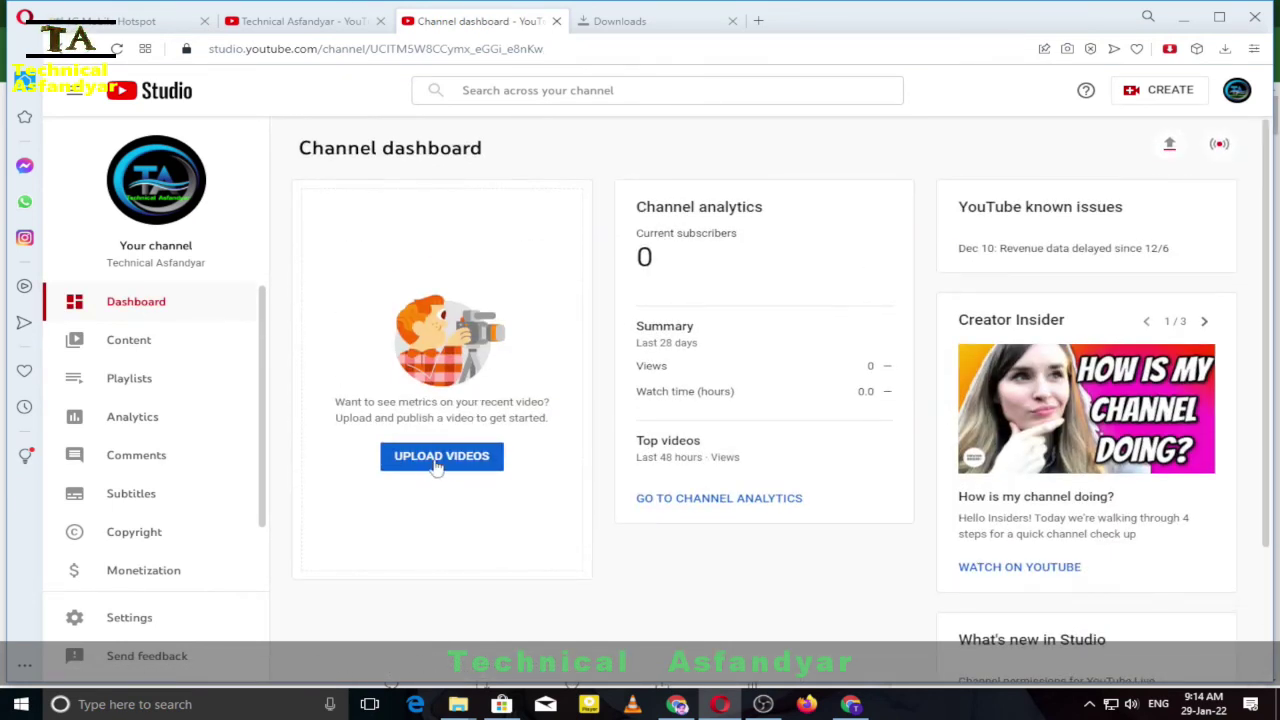
left_click(157, 348)
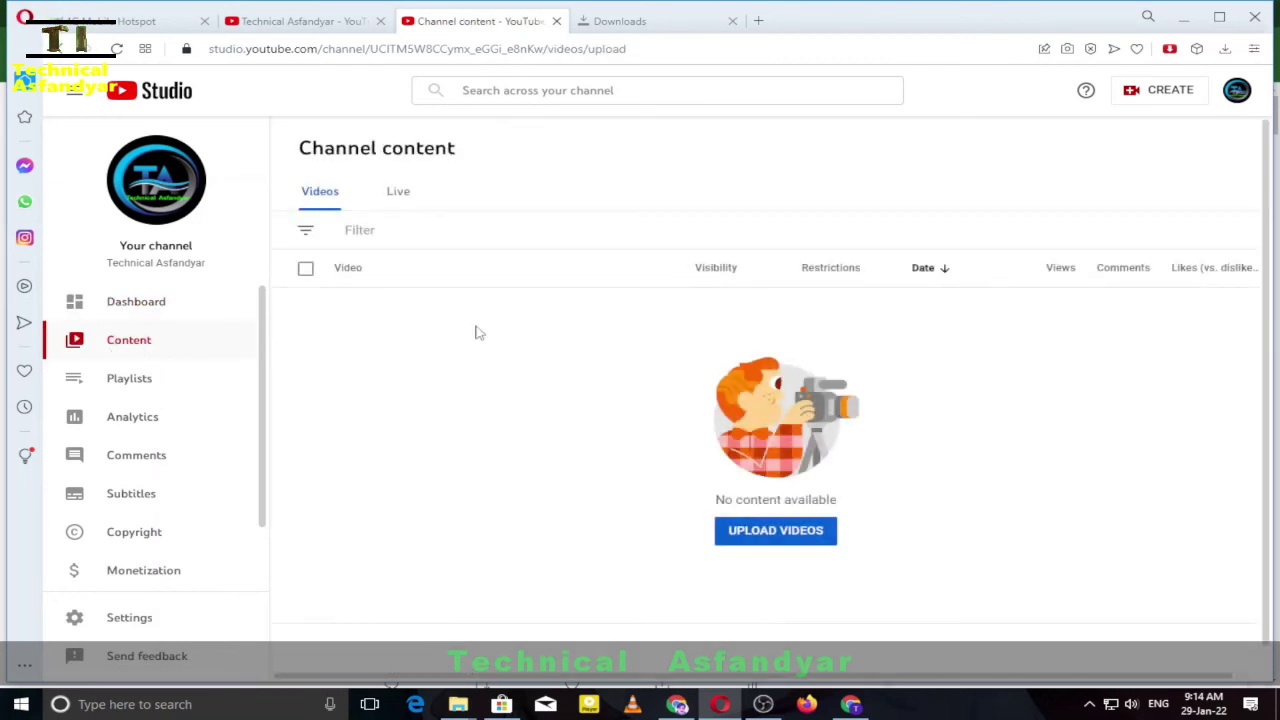
left_click(131, 378)
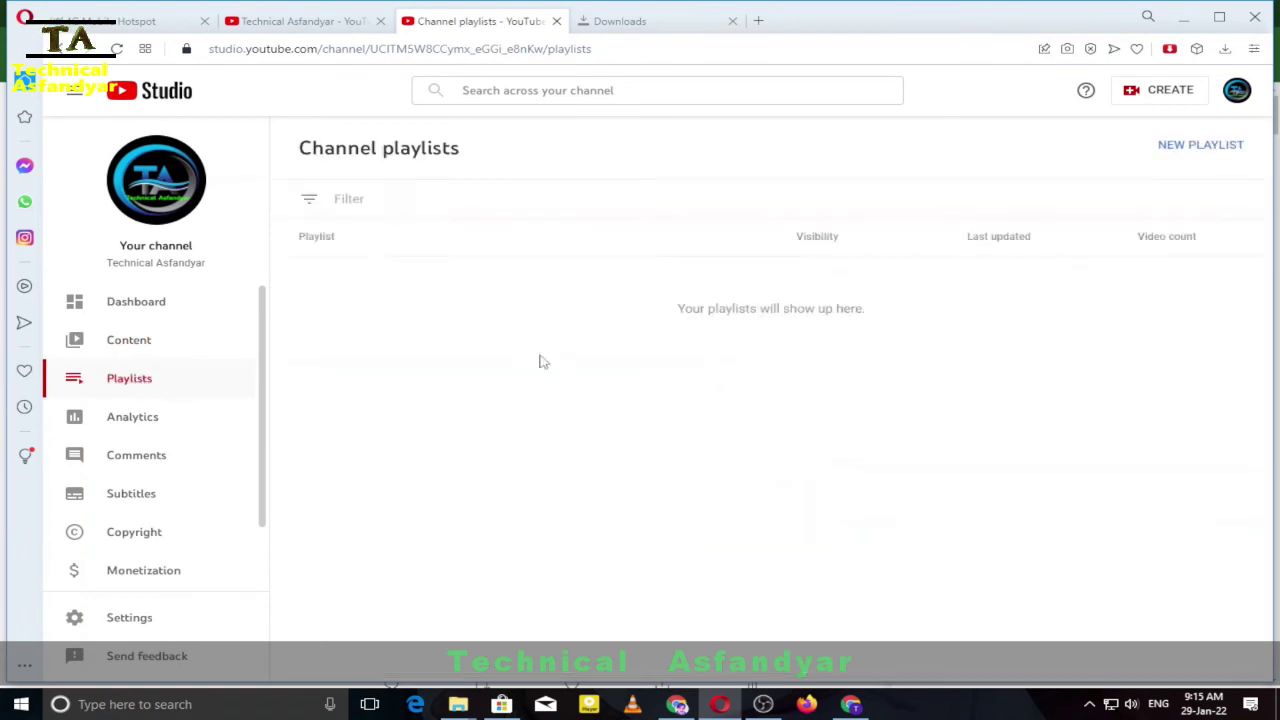
- Review the 1,000 subscribers and 4,000 watch hours monetization requirements, then start 2-Step Verification setup
left_click(165, 578)
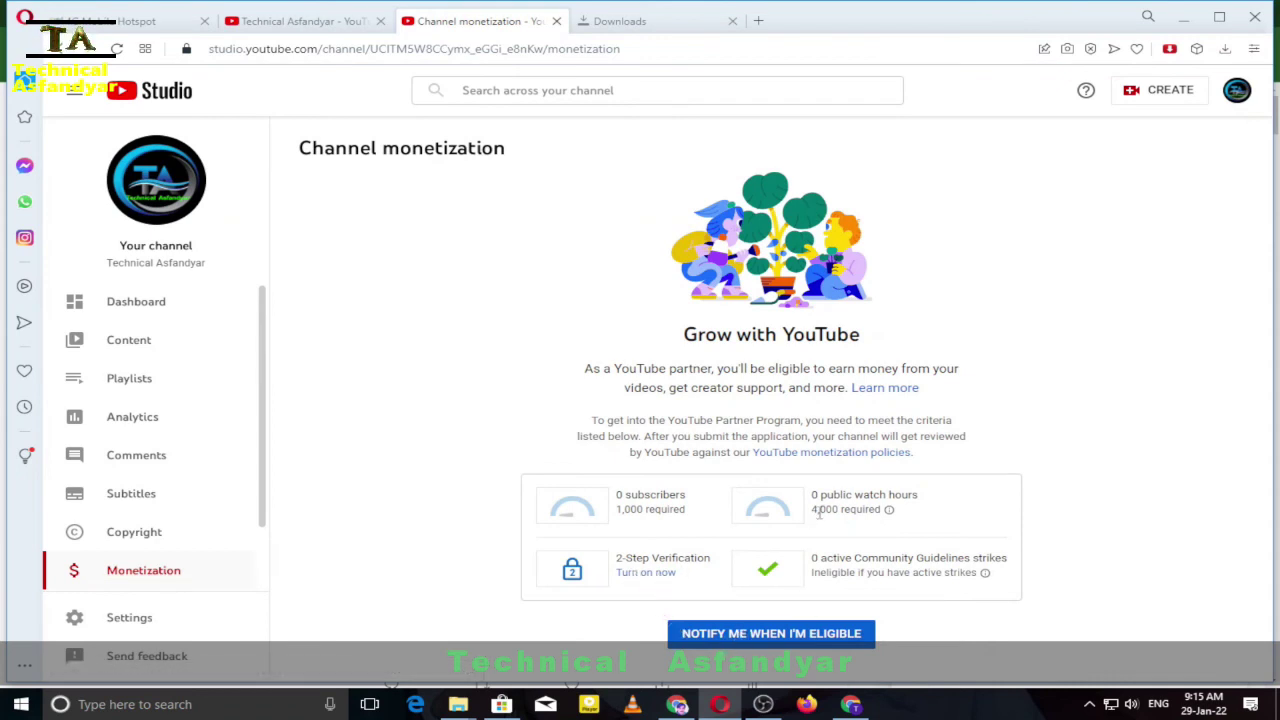
left_click_drag(819, 510, 888, 513)
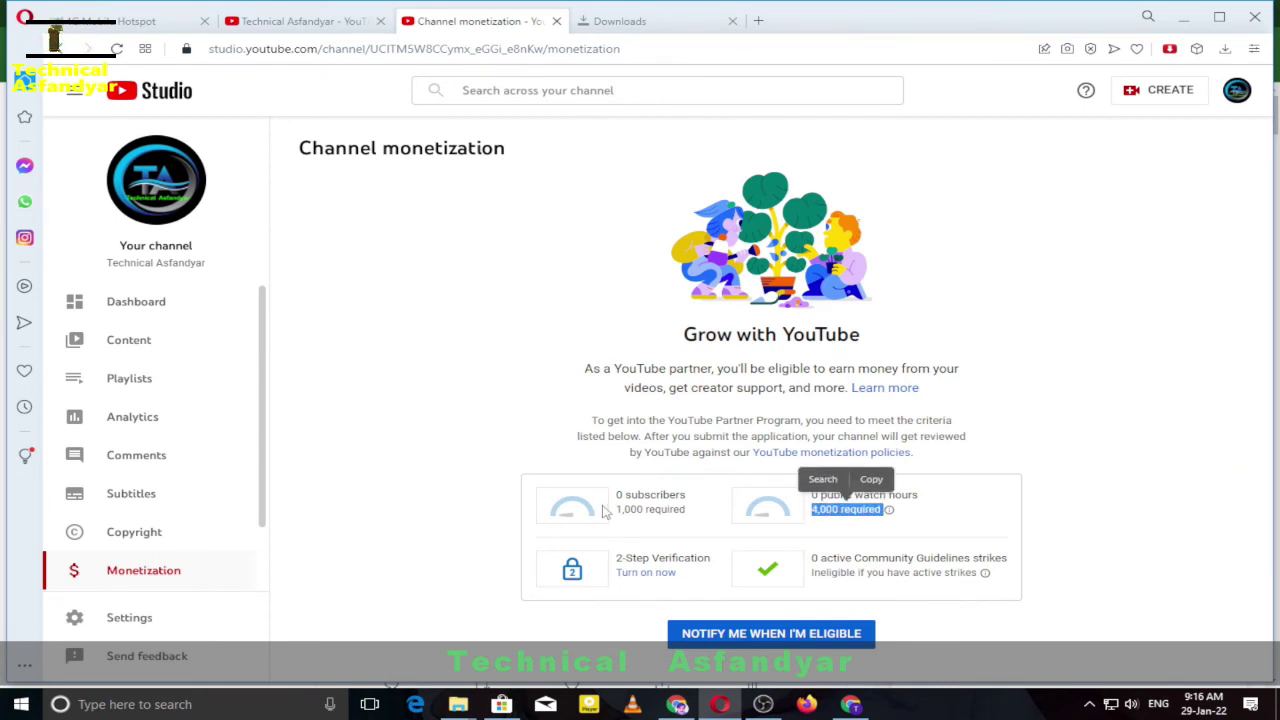
left_click_drag(616, 510, 683, 510)
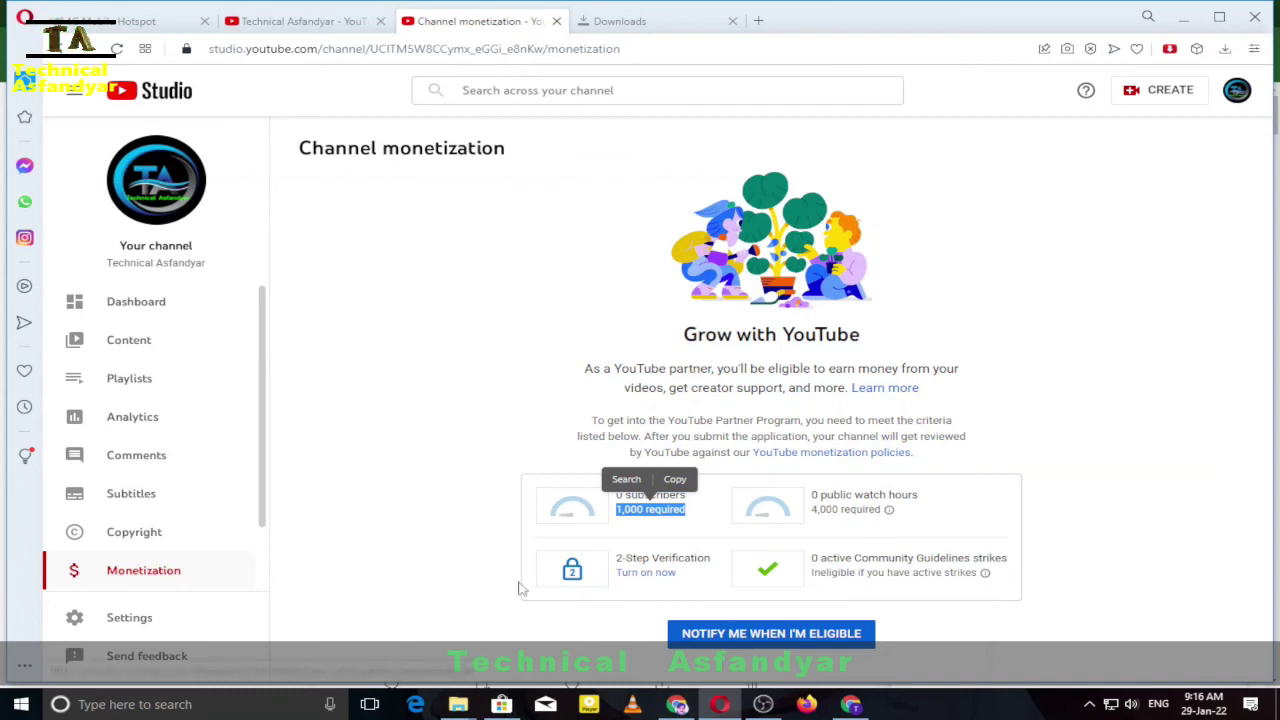
left_click(641, 575)
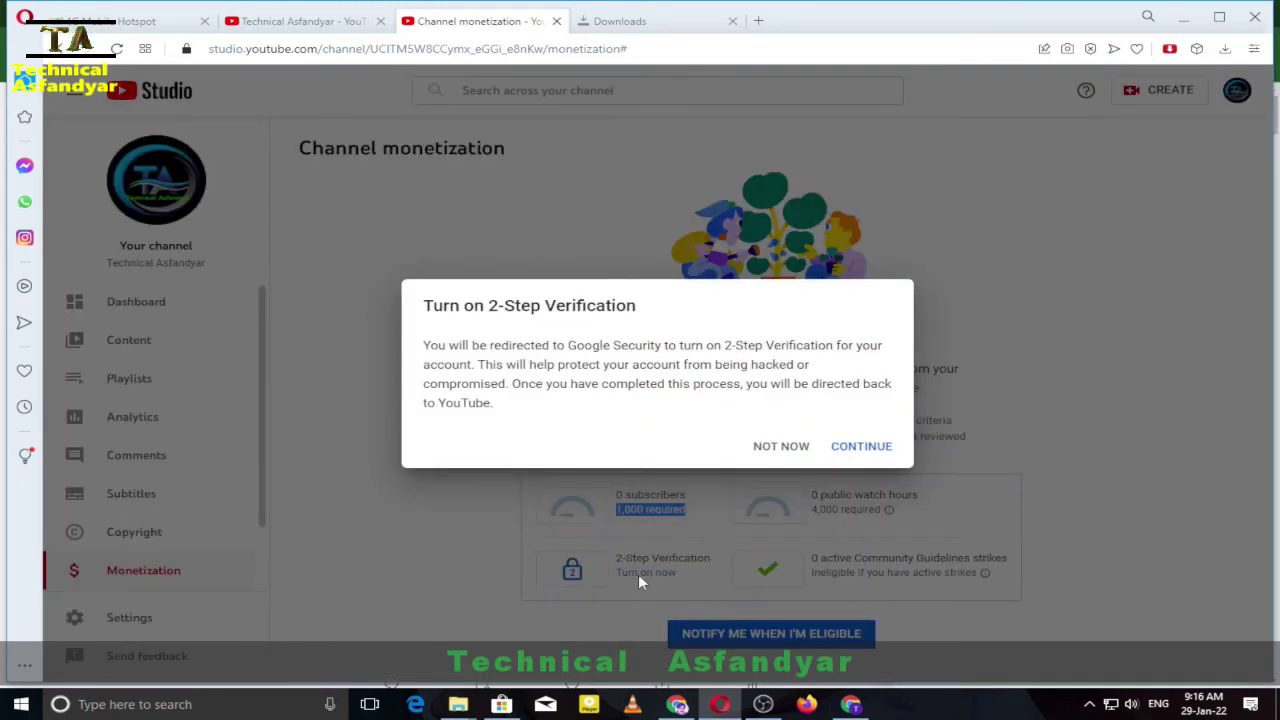
- Sign in with the account password, verify a Pakistan phone number by SMS code, and enable 2-Step Verification
left_click(875, 451)
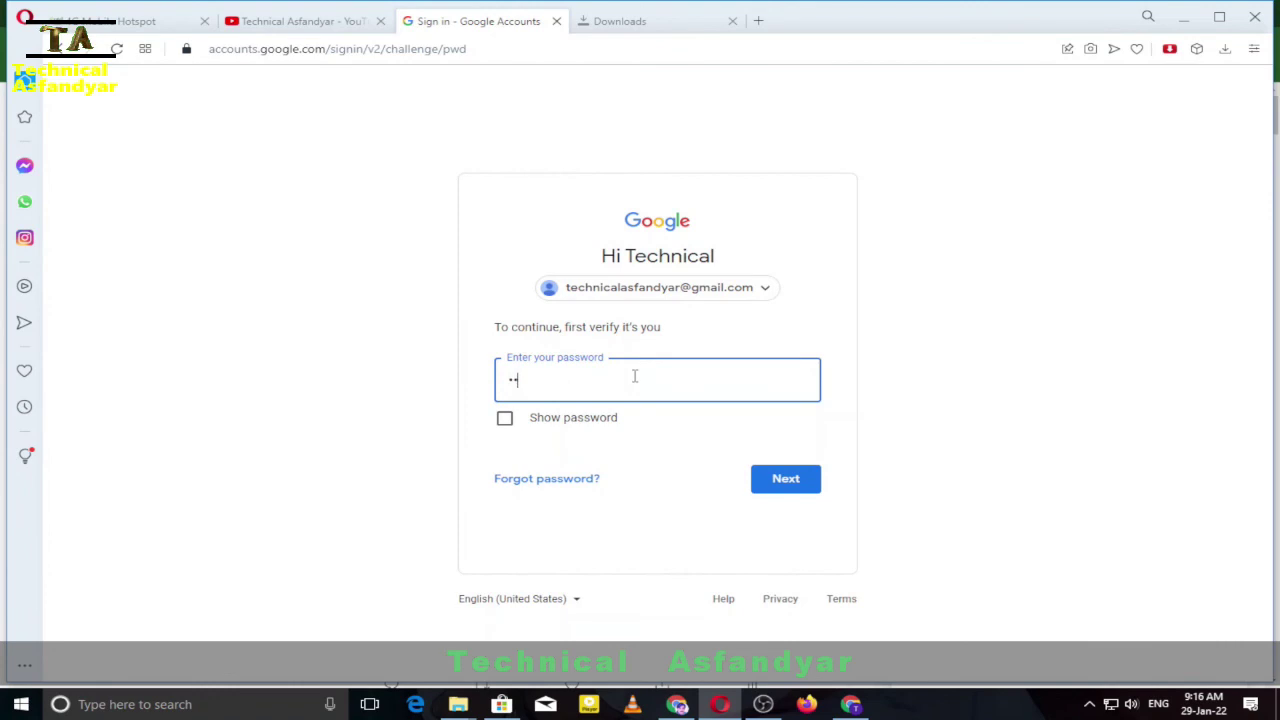
left_click(764, 477)
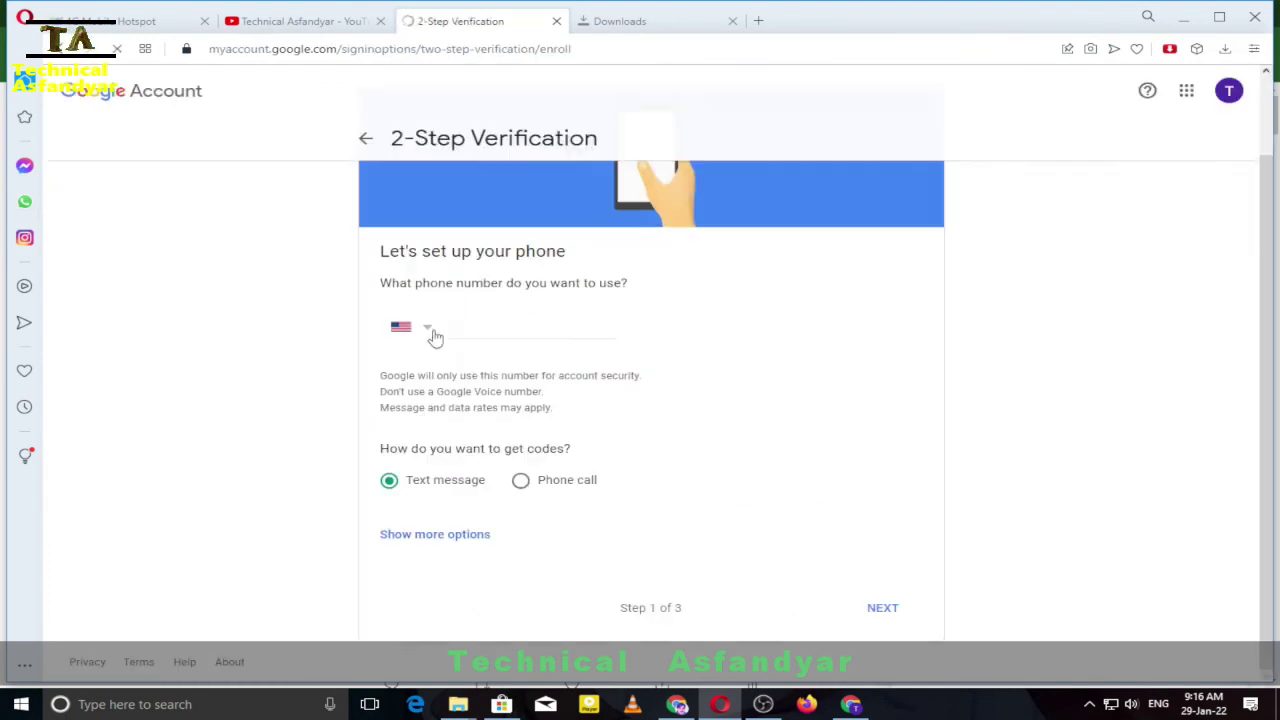
left_click(431, 337)
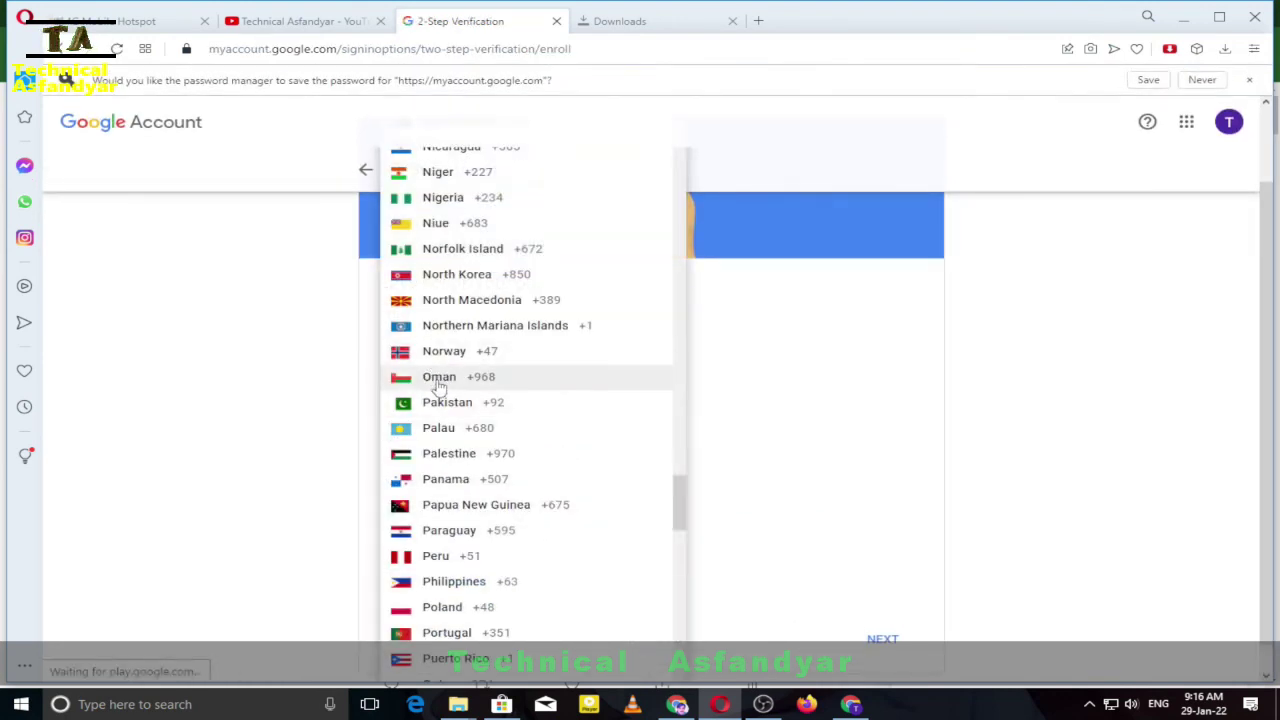
left_click(440, 402)
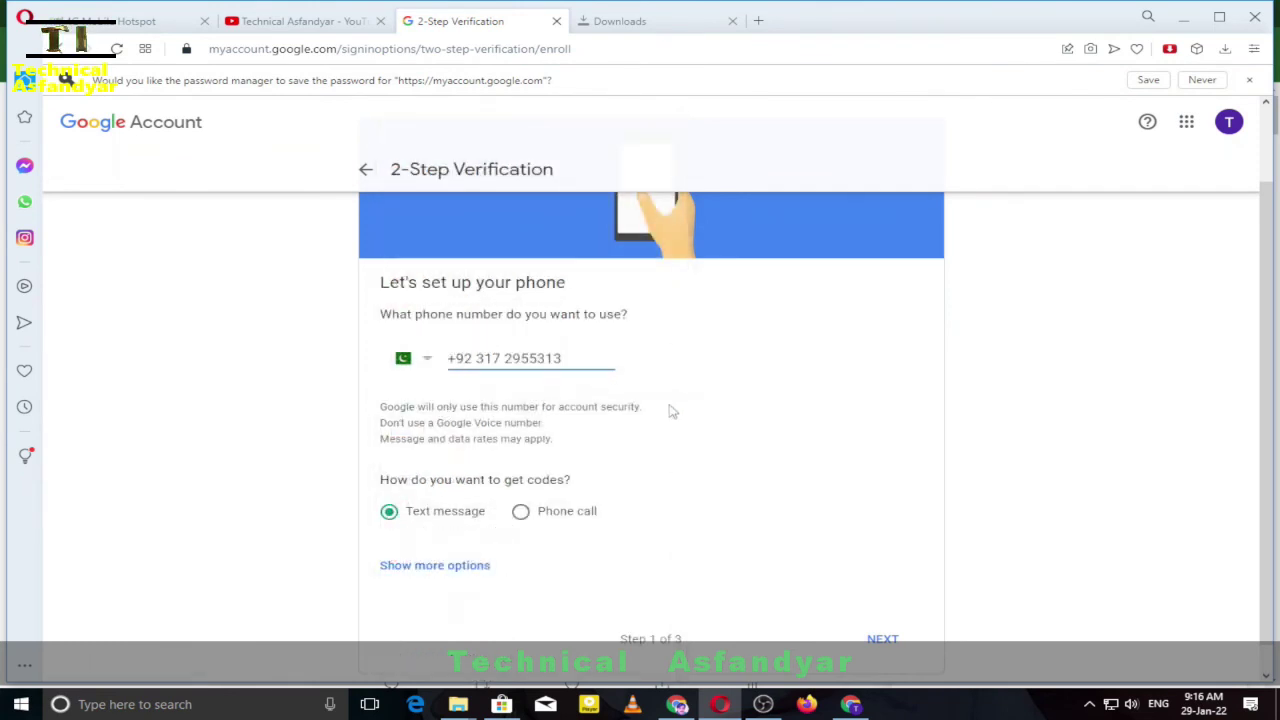
scroll(832, 446, "down", 1)
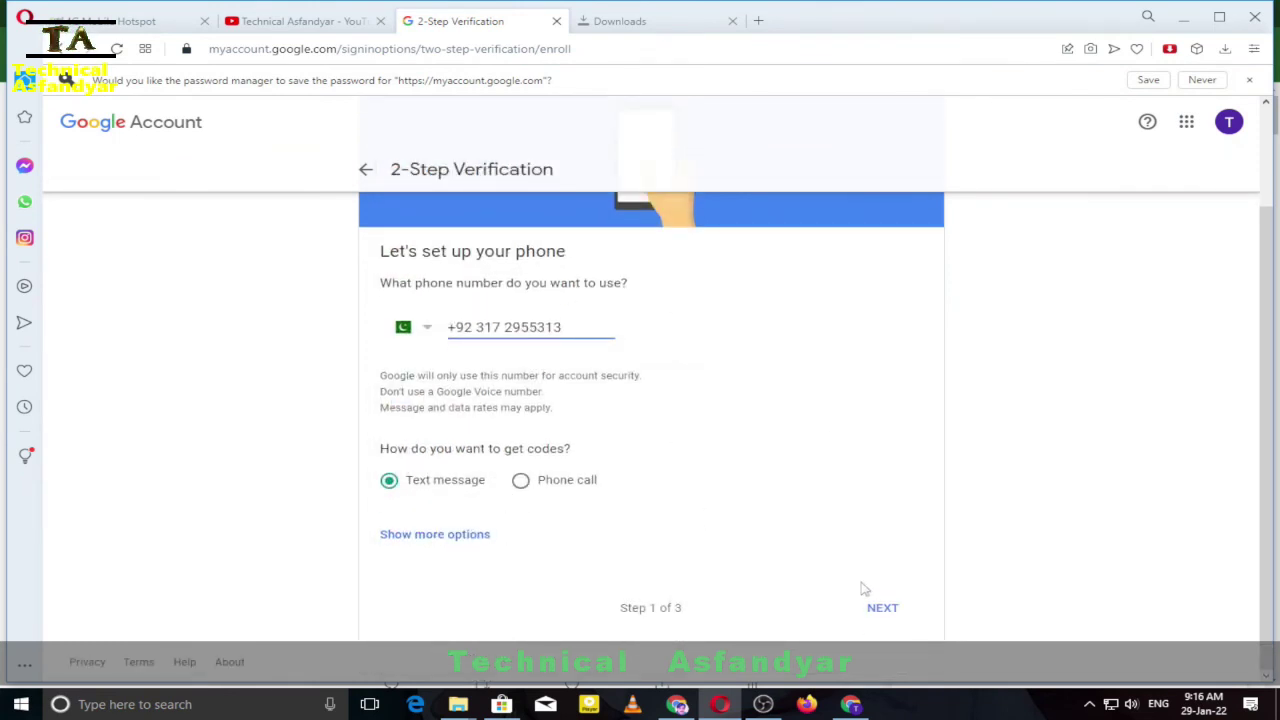
left_click(885, 609)
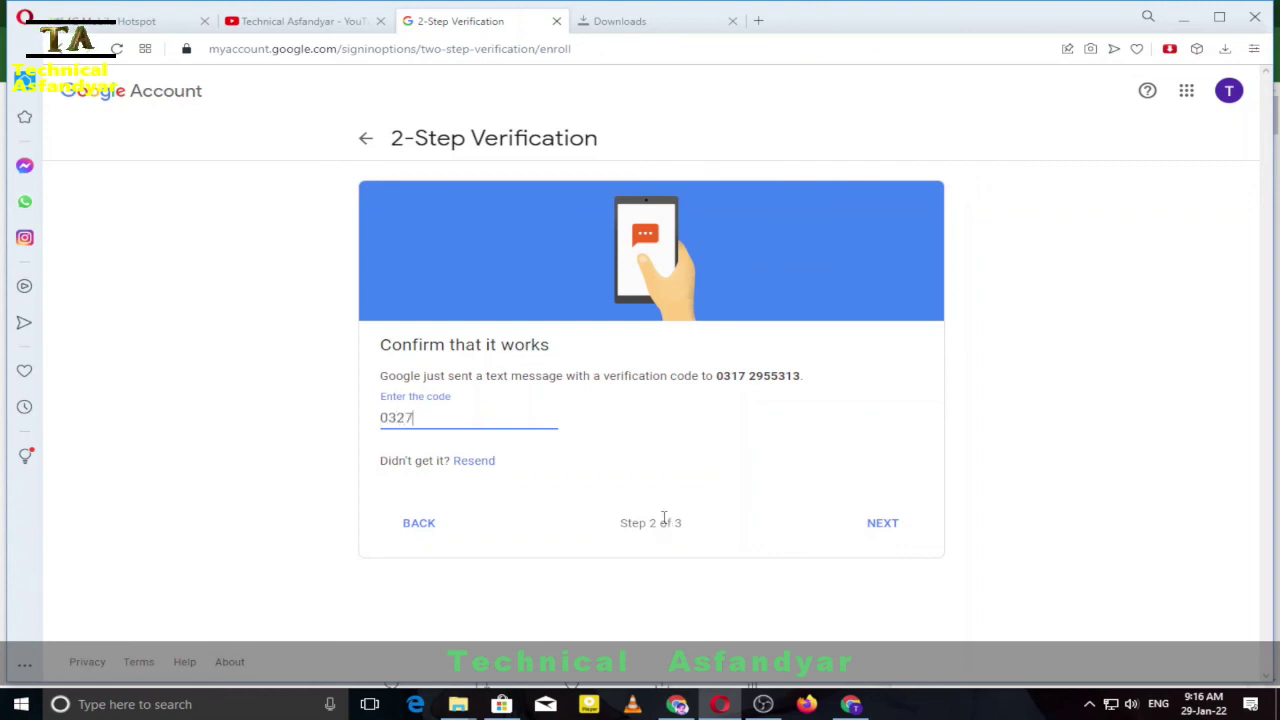
left_click(882, 528)
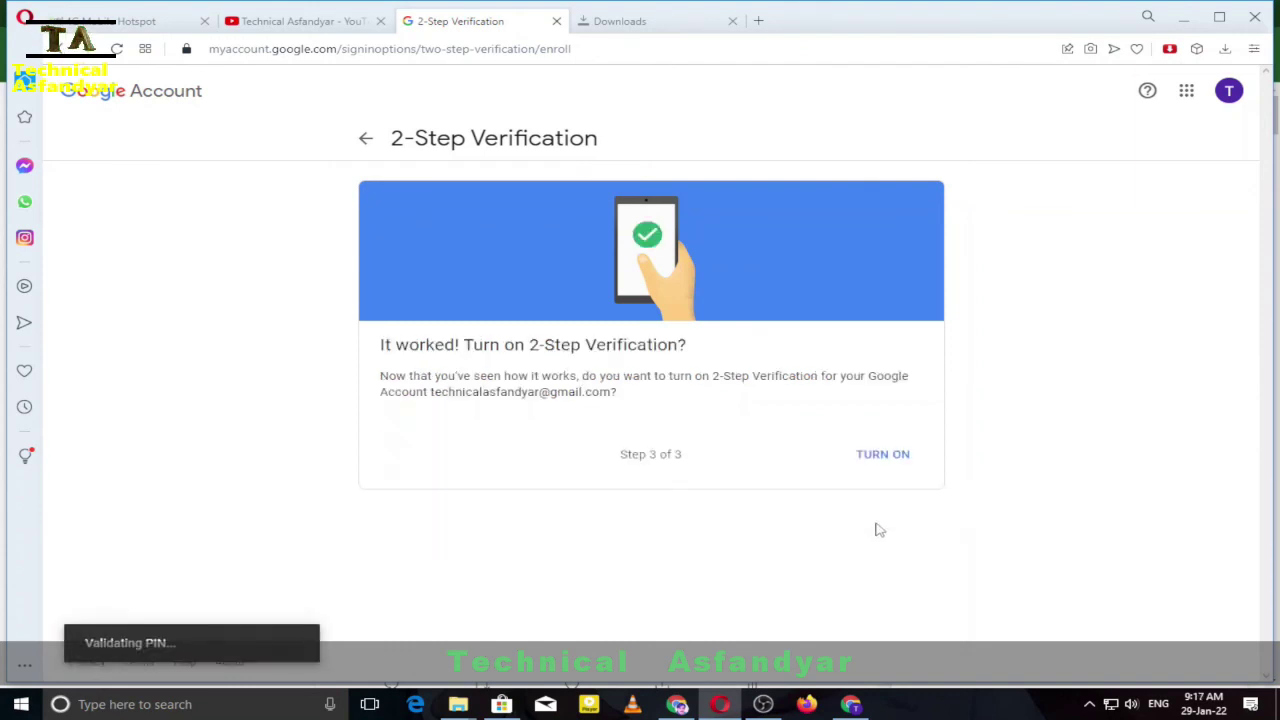
left_click(899, 455)
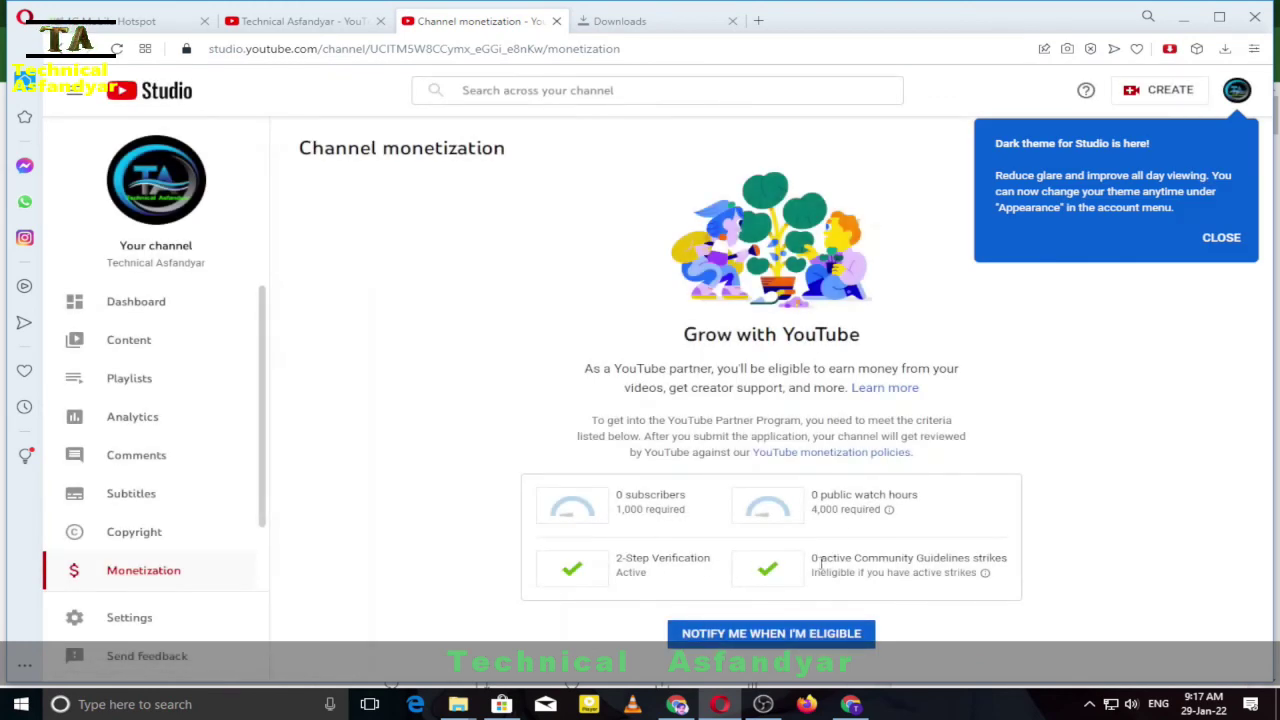
- Dismiss the dark theme notice and go back to the channel dashboard
left_click(1205, 244)
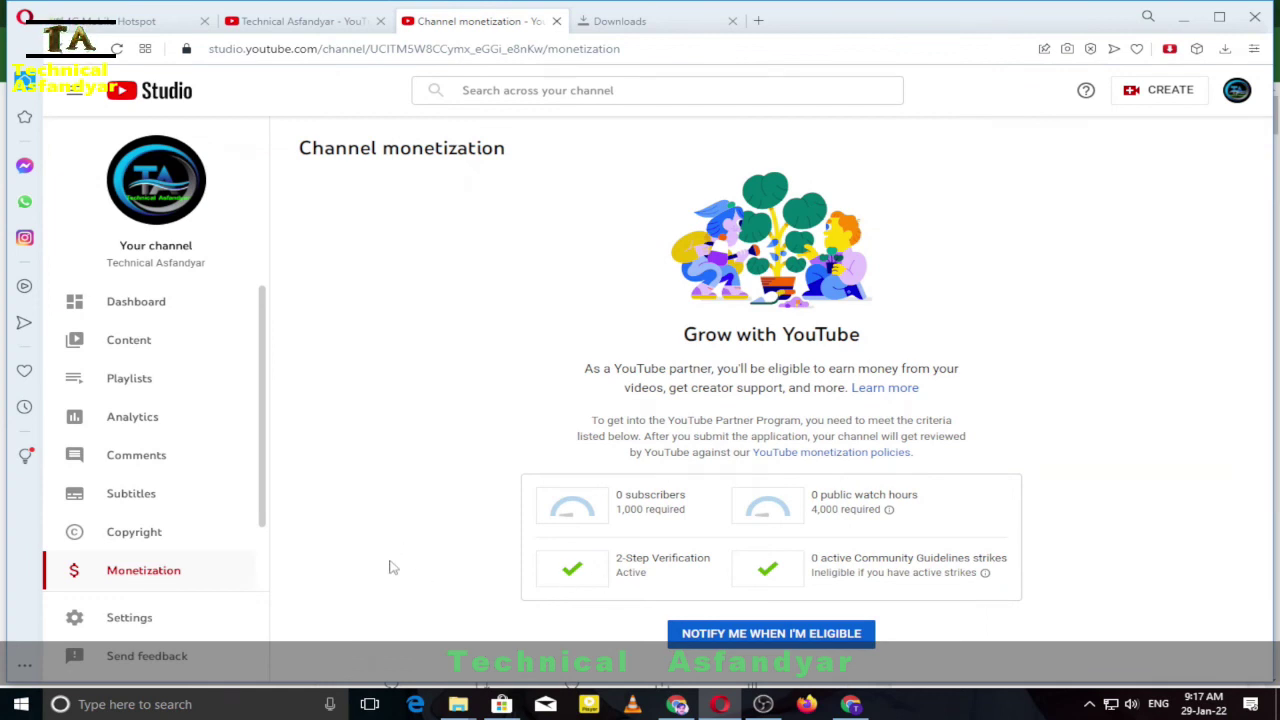
left_click(172, 302)
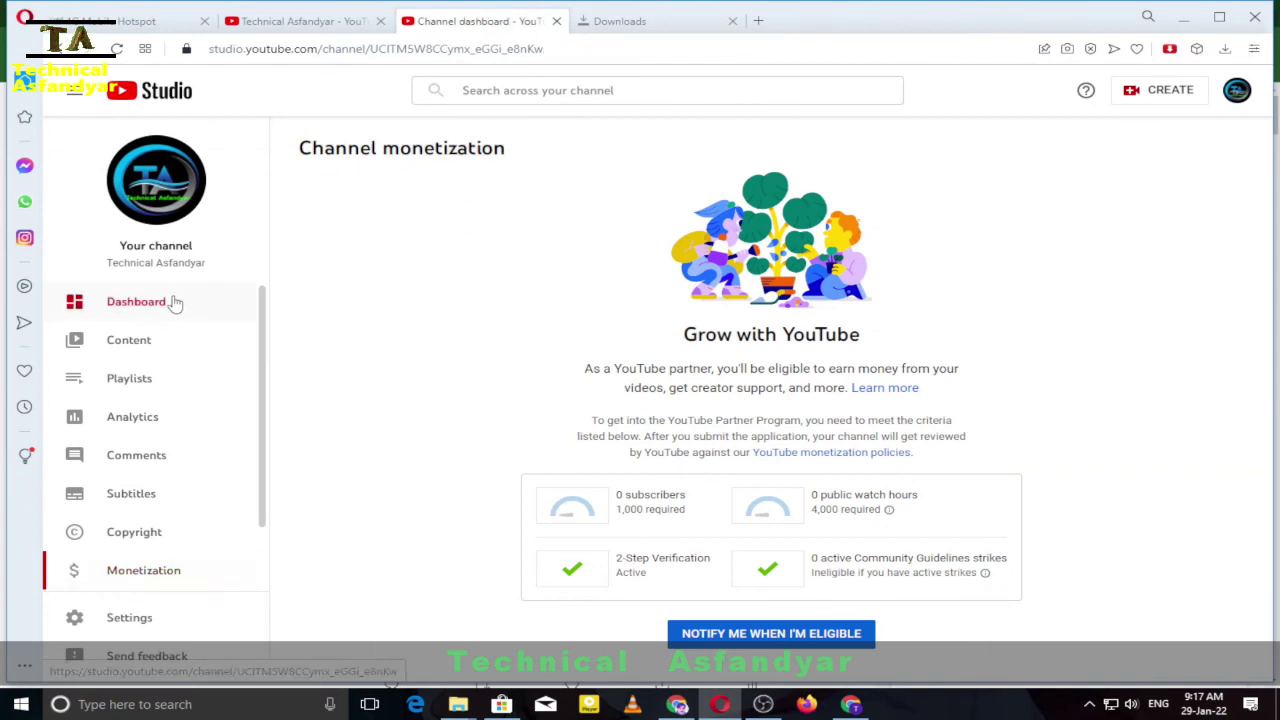